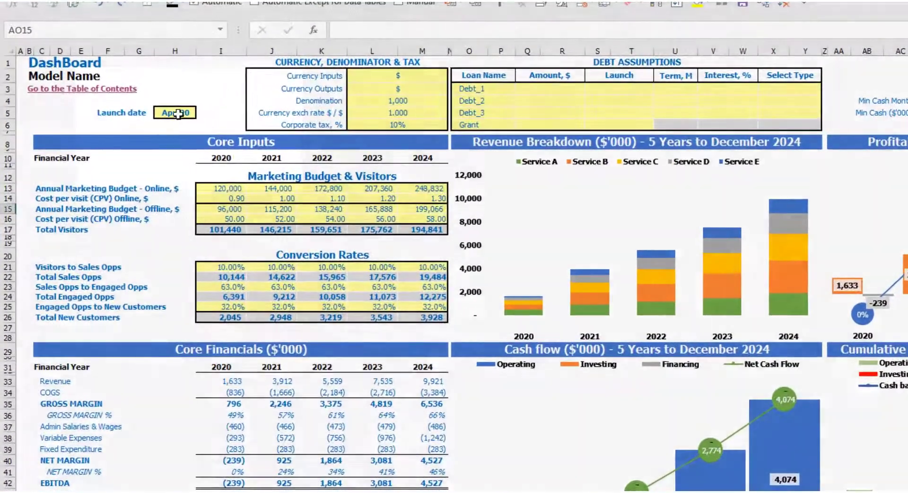
# Step: Set the launch date of the business to May-20
pyautogui.click(177, 114)
pyautogui.click(202, 113)
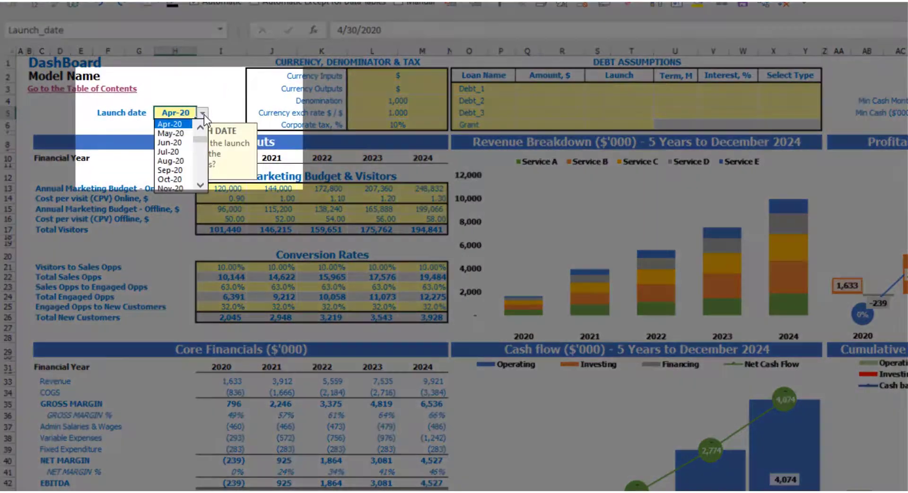
pyautogui.click(181, 135)
pyautogui.click(193, 80)
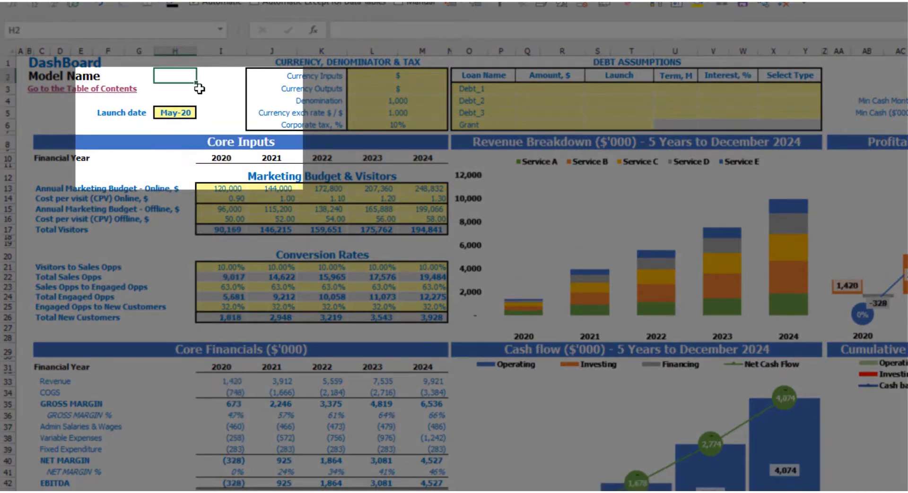
pyautogui.click(181, 113)
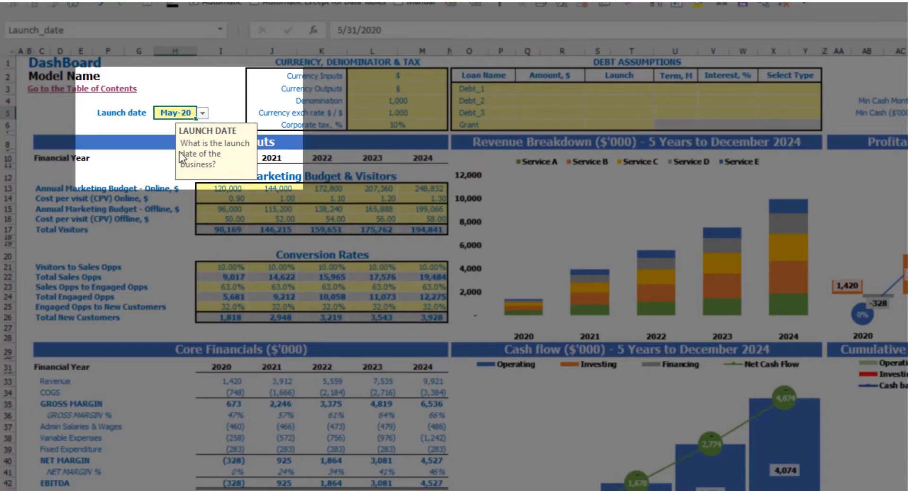
pyautogui.click(123, 127)
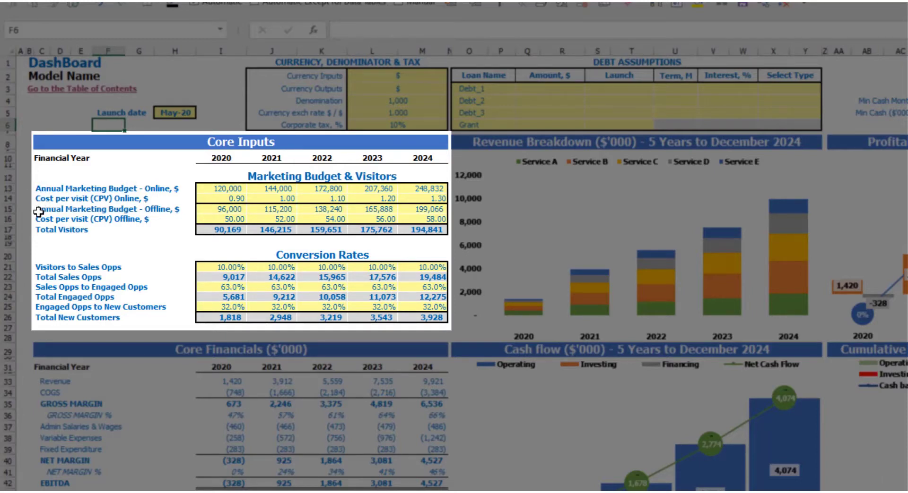
# Step: Clear the offline marketing budget and offline cost per visit for 2020 to 2024, and undo the clearing
pyautogui.moveTo(226, 219); pyautogui.dragTo(429, 208)
pyautogui.press('Delete')
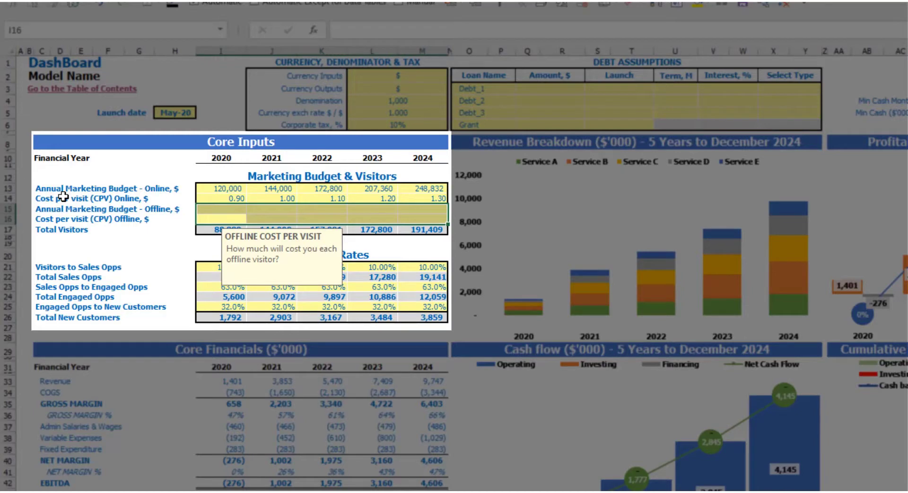
pyautogui.hotkey('ctrl', 'z')
pyautogui.click(163, 262)
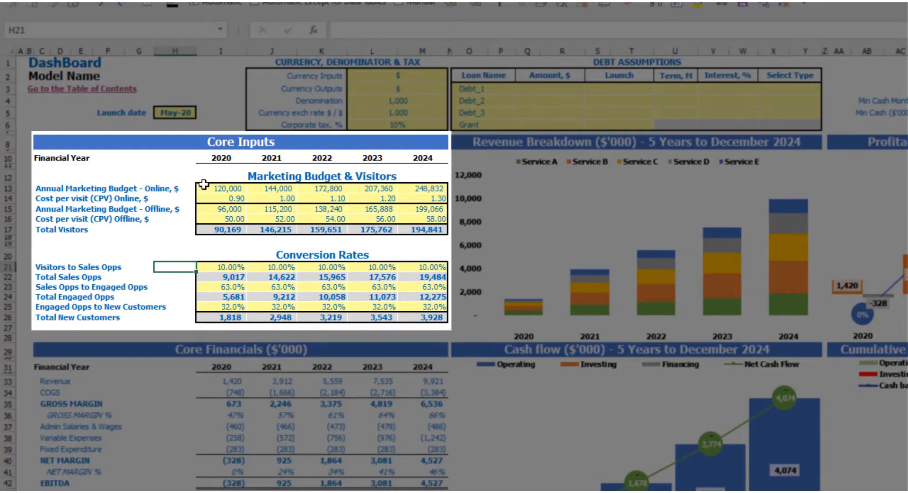
# Step: Set the 2020 online marketing budget to 100,000 and make the 2021 budget a formula adding 20000 to the 2020 value
pyautogui.click(221, 191)
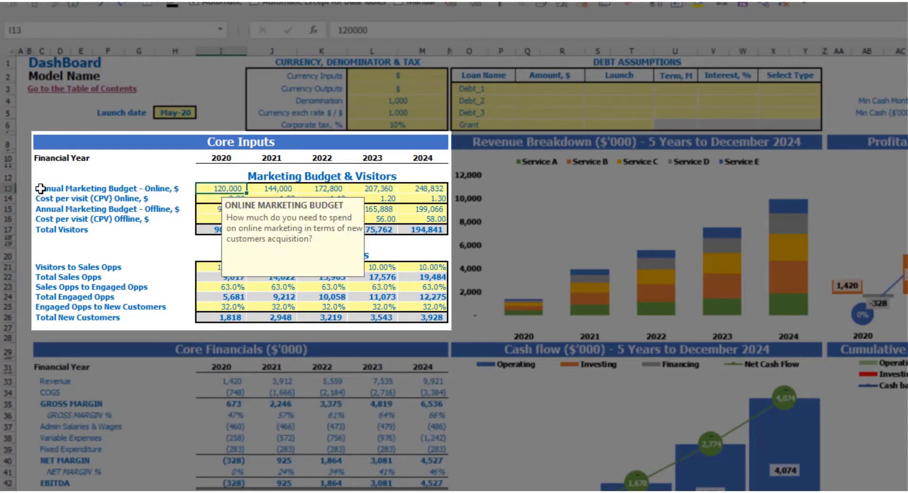
pyautogui.write('1')
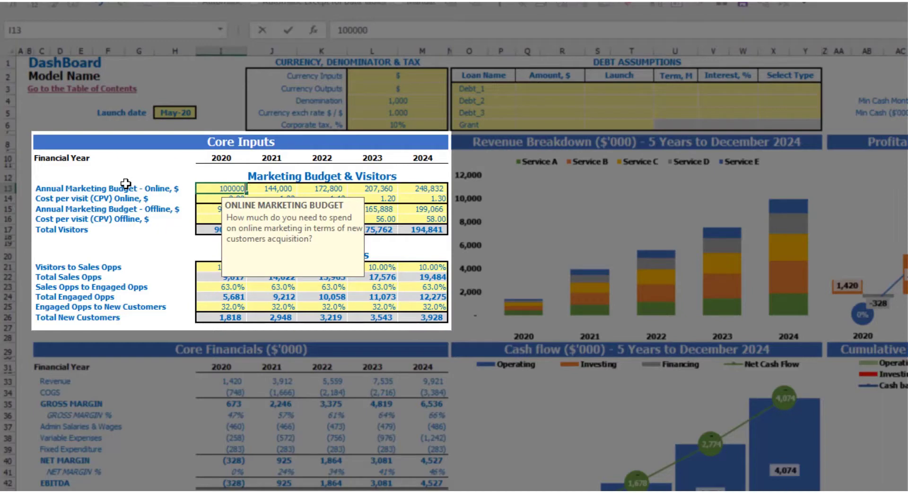
pyautogui.press('Tab')
pyautogui.write('=')
pyautogui.press('Left')
pyautogui.write('+20000')
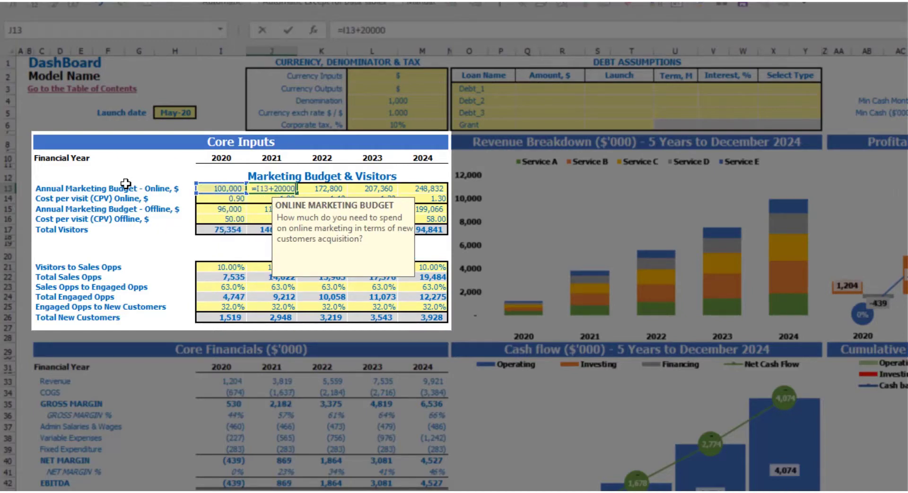
pyautogui.press('Return')
# Step: Copy the 2021 online marketing budget formula across 2022 to 2024
pyautogui.press('Up')
pyautogui.hotkey('ctrl', 'c')
pyautogui.press('Right')
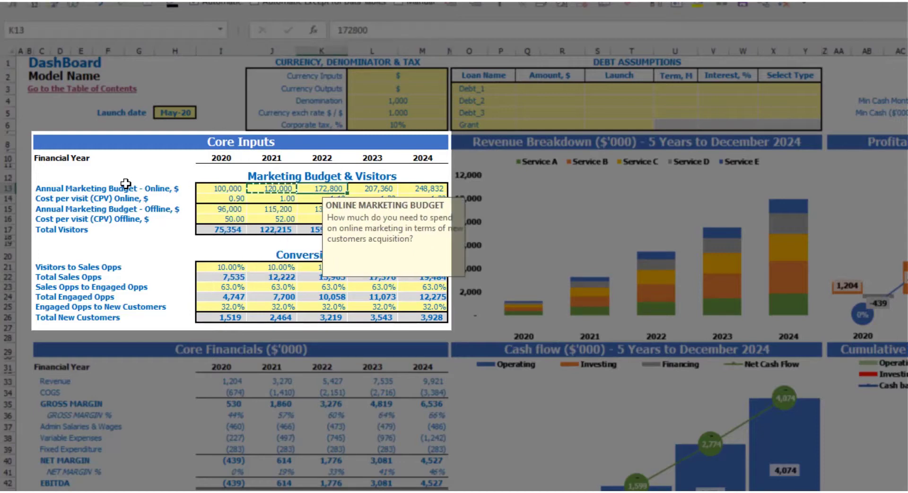
pyautogui.hotkey('shift', 'Right')
pyautogui.hotkey('shift', 'Right')
pyautogui.hotkey('ctrl', 'v')
pyautogui.click(125, 178)
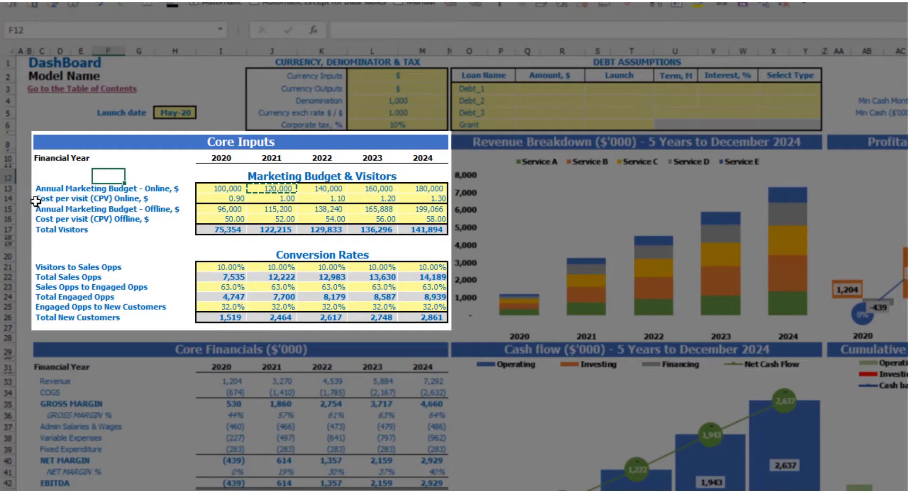
# Step: Set the online cost per visit for 2020 to 2024 to 1, 1.2, 1.4, 1.6 and 1.8
pyautogui.click(209, 199)
pyautogui.write('1')
pyautogui.press('Tab')
pyautogui.write('1.2')
pyautogui.press('Tab')
pyautogui.write('1.4')
pyautogui.press('Tab')
pyautogui.write('1.6')
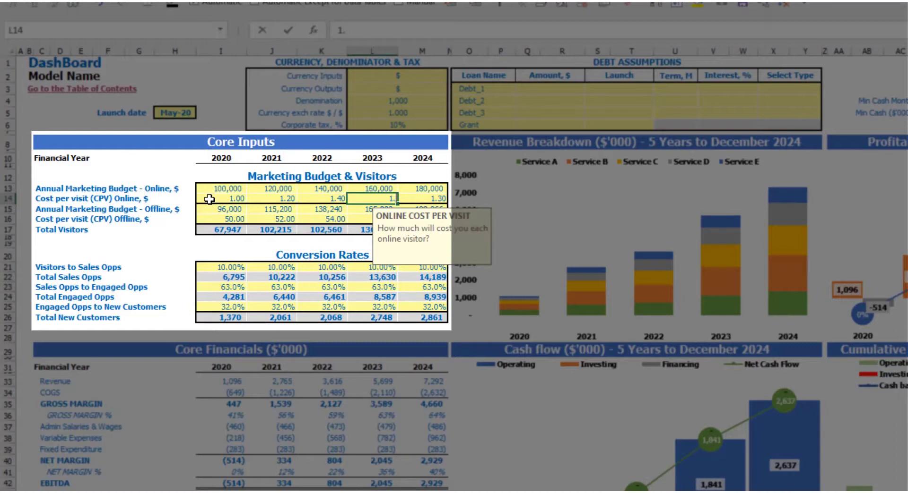
pyautogui.press('Tab')
pyautogui.write('1.')
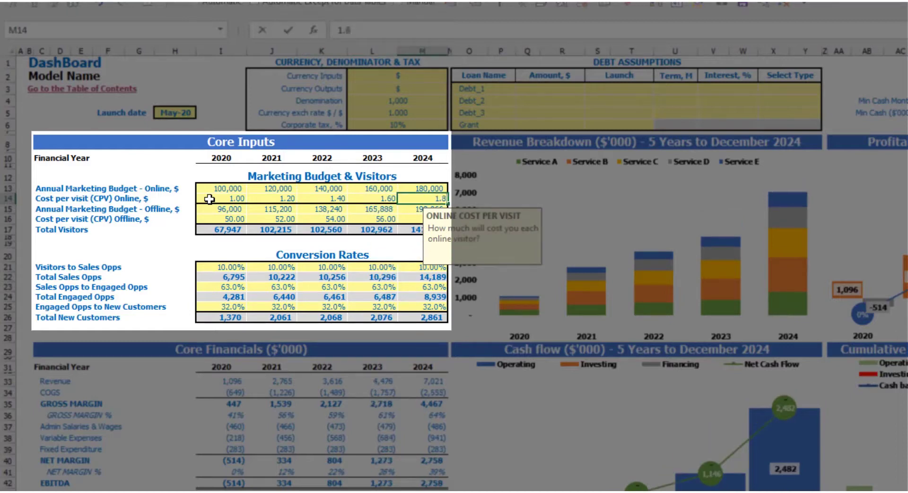
pyautogui.press('Return')
pyautogui.click(171, 177)
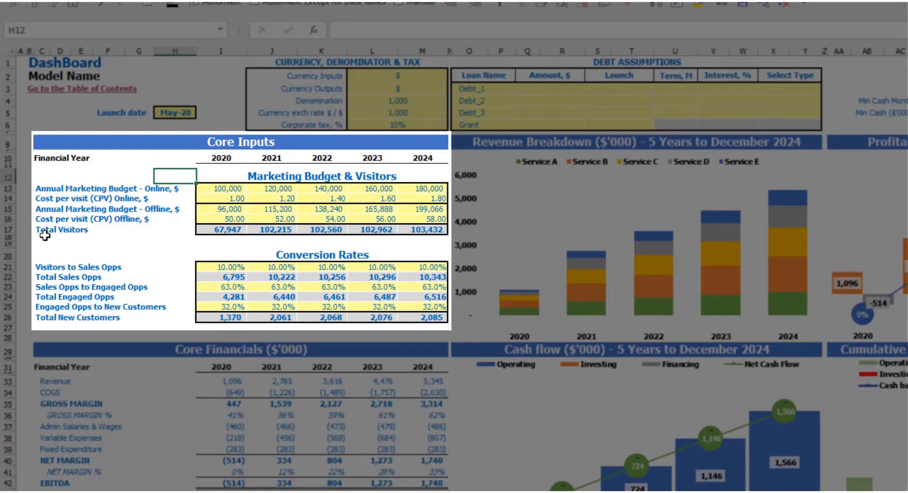
# Step: Review the Total Visitors row for all five years and the row labels of the conversion rates section
pyautogui.moveTo(225, 229); pyautogui.dragTo(425, 230)
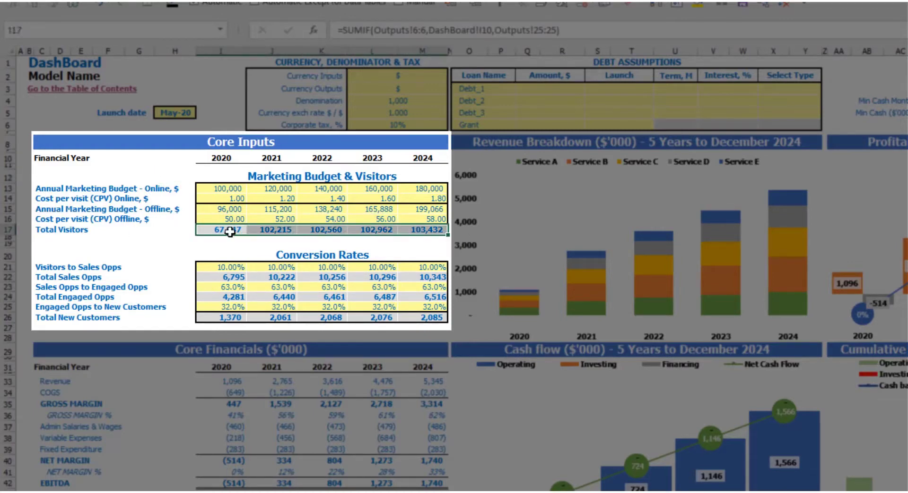
pyautogui.click(176, 239)
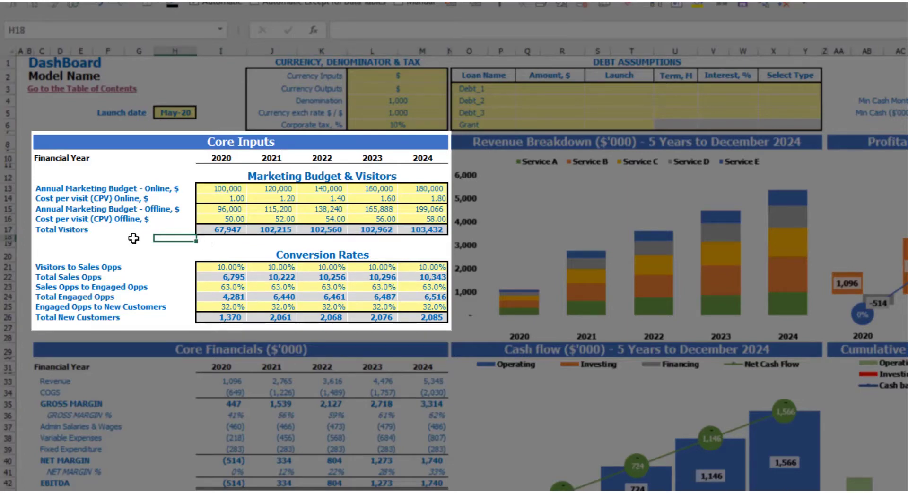
pyautogui.click(40, 268)
pyautogui.click(41, 286)
pyautogui.click(44, 297)
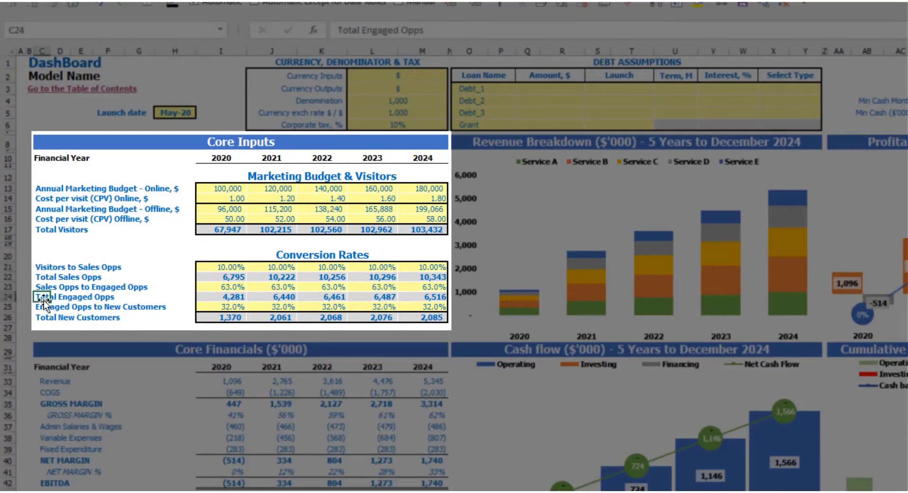
pyautogui.click(40, 268)
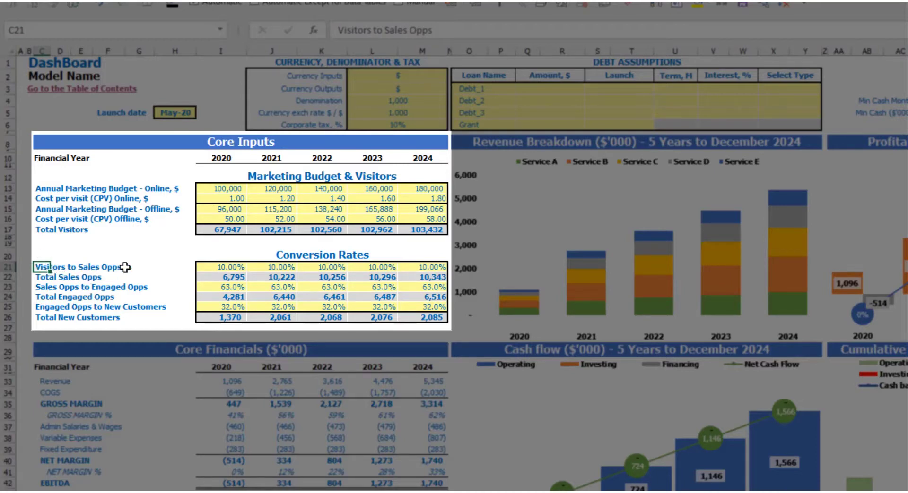
# Step: Set the Visitors to Sales Opps conversion rates for 2020 to 2024 to 50%, 52%, 54%, 56% and 58%
pyautogui.click(216, 267)
pyautogui.write('50')
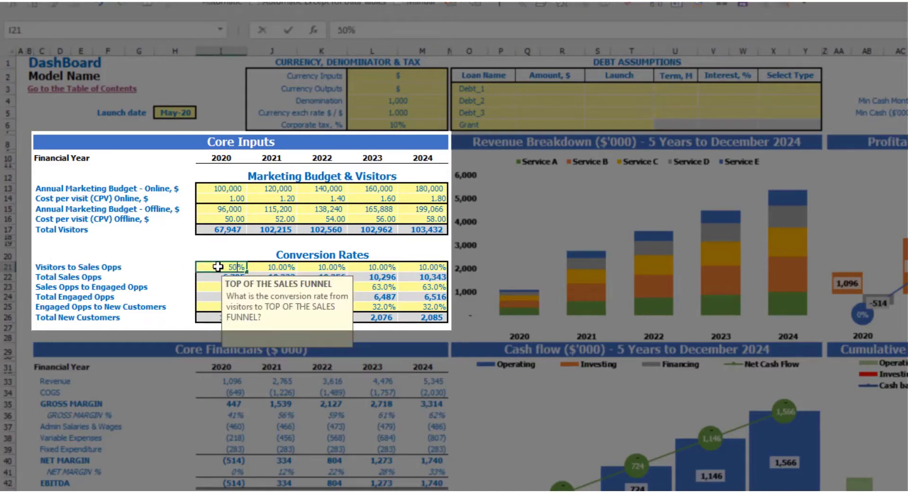
pyautogui.press('Tab')
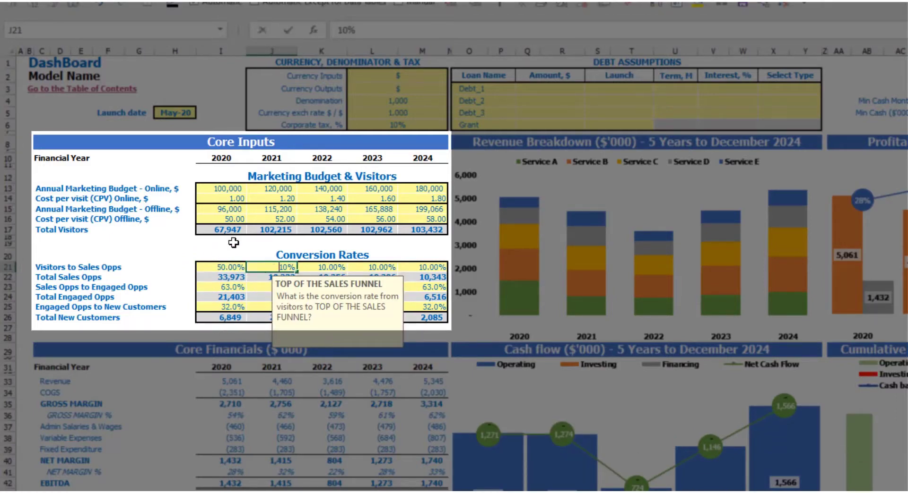
pyautogui.write('52')
pyautogui.press('Tab')
pyautogui.write('54')
pyautogui.press('Tab')
pyautogui.write('5')
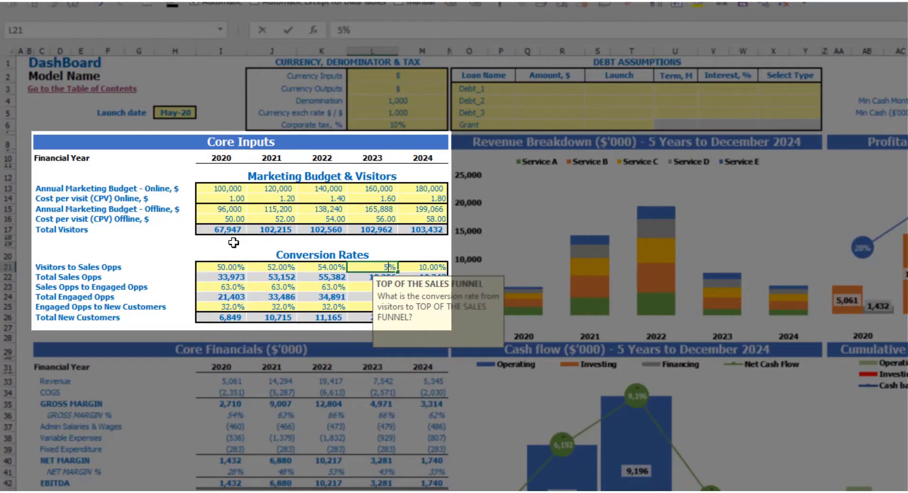
pyautogui.write('6')
pyautogui.press('Tab')
pyautogui.write('5')
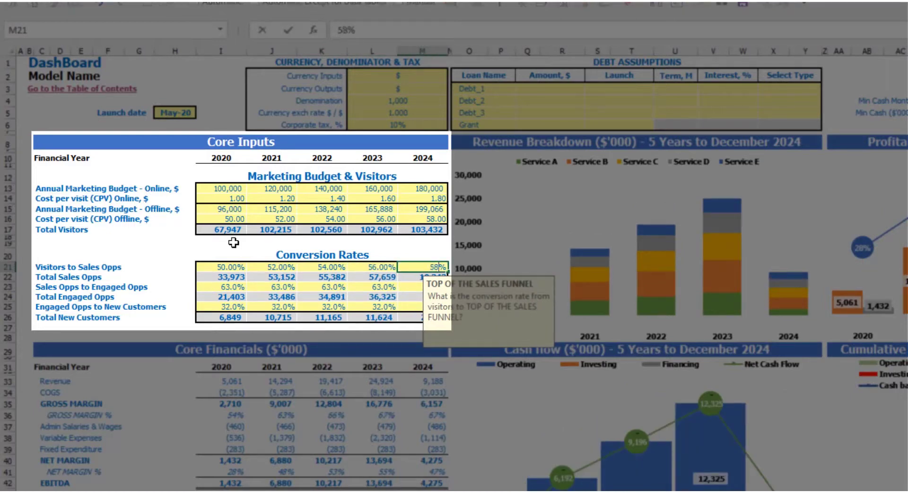
pyautogui.write('8')
pyautogui.press('Tab')
pyautogui.click(227, 230)
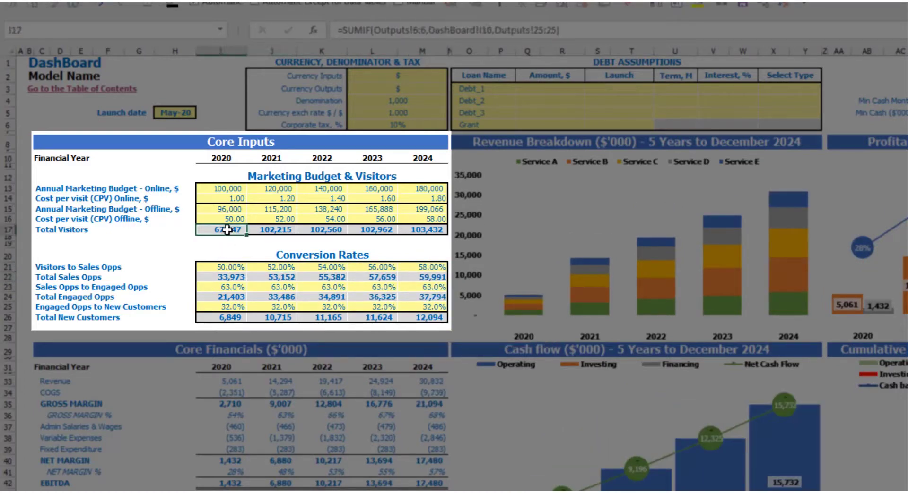
pyautogui.click(226, 280)
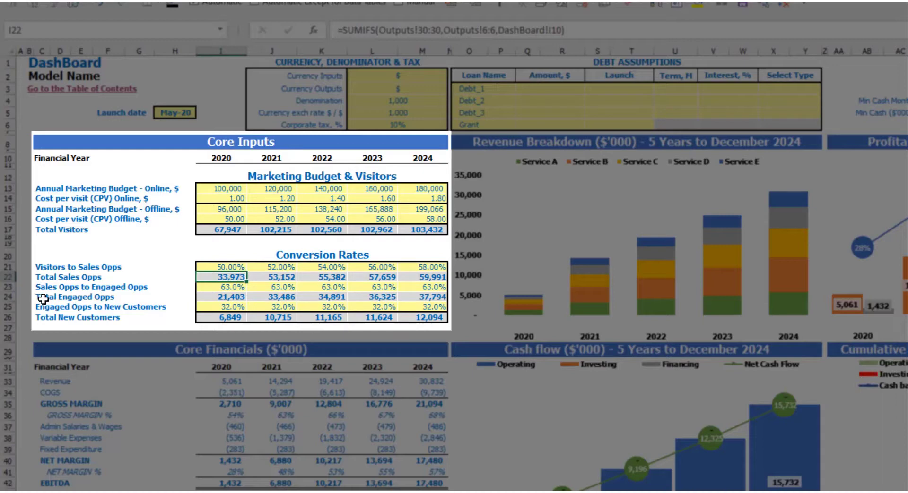
# Step: Set the Sales Opps to Engaged Opps rate for 2020 to 20% and copy it across 2021 to 2024
pyautogui.click(208, 287)
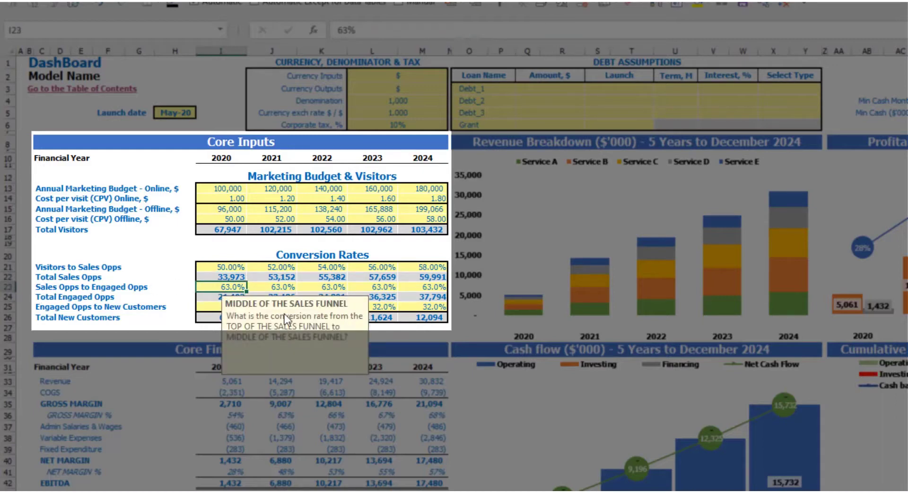
pyautogui.write('20')
pyautogui.hotkey('ctrl', 'Return')
pyautogui.hotkey('ctrl', 'c')
pyautogui.press('Right')
pyautogui.hotkey('shift', 'Right')
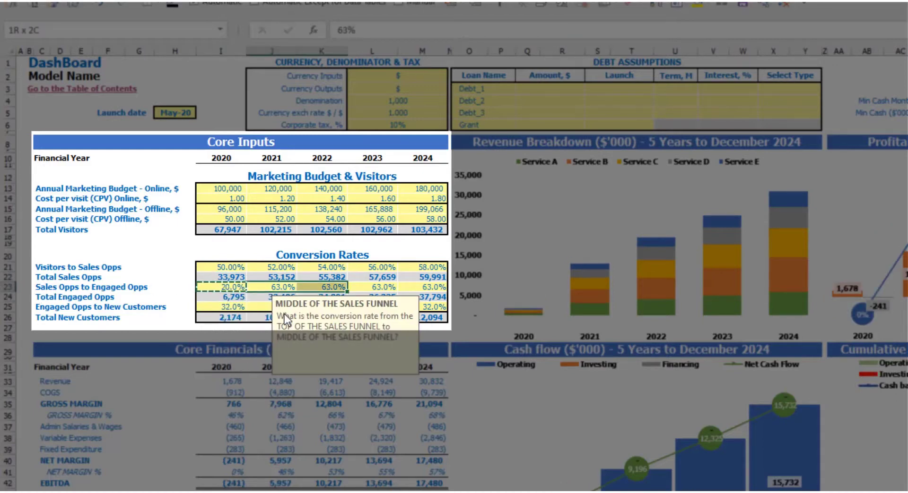
pyautogui.hotkey('shift', 'Right')
pyautogui.hotkey('shift', 'Right')
pyautogui.hotkey('ctrl', 'v')
pyautogui.click(174, 254)
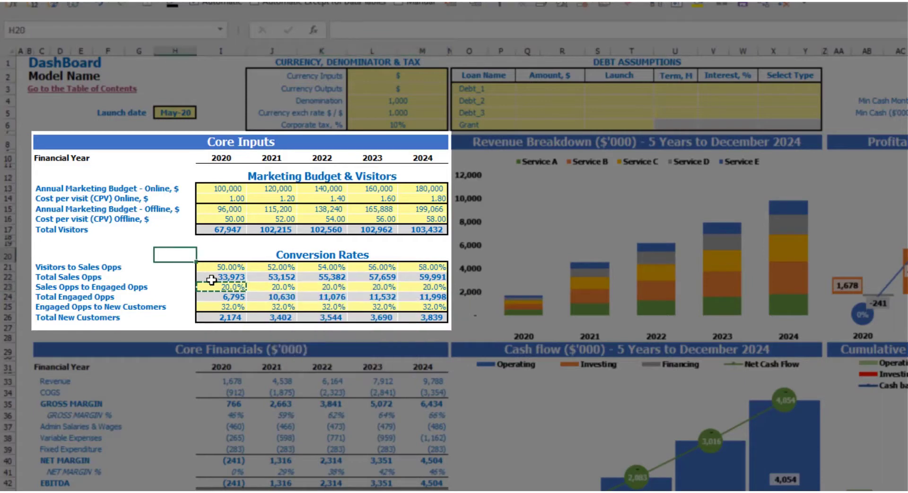
# Step: Examine the 2020 Sales Opps to Engaged Opps rate and the Total Engaged Opps for each year
pyautogui.click(227, 287)
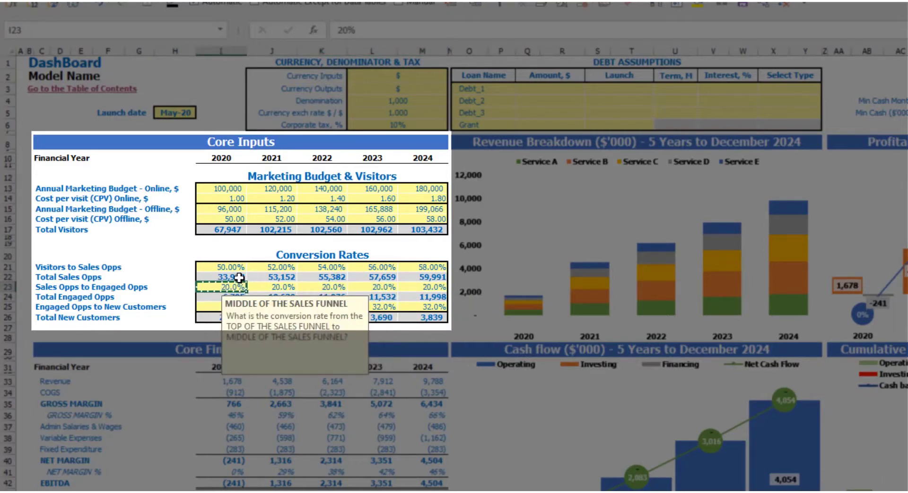
pyautogui.click(170, 252)
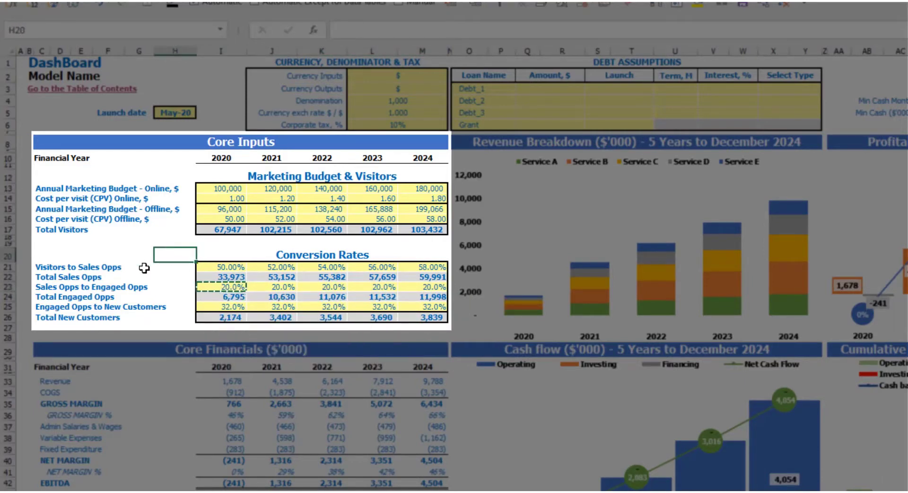
pyautogui.click(218, 298)
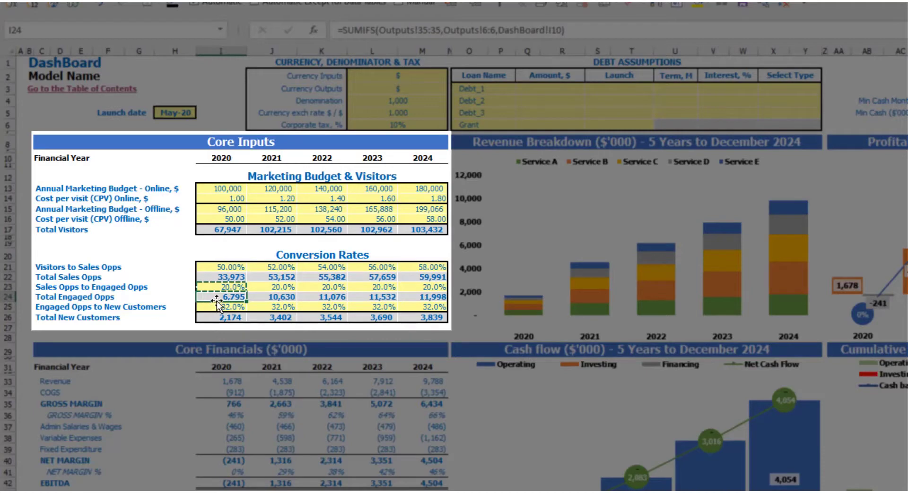
pyautogui.click(283, 297)
pyautogui.click(328, 296)
pyautogui.click(373, 296)
pyautogui.click(417, 296)
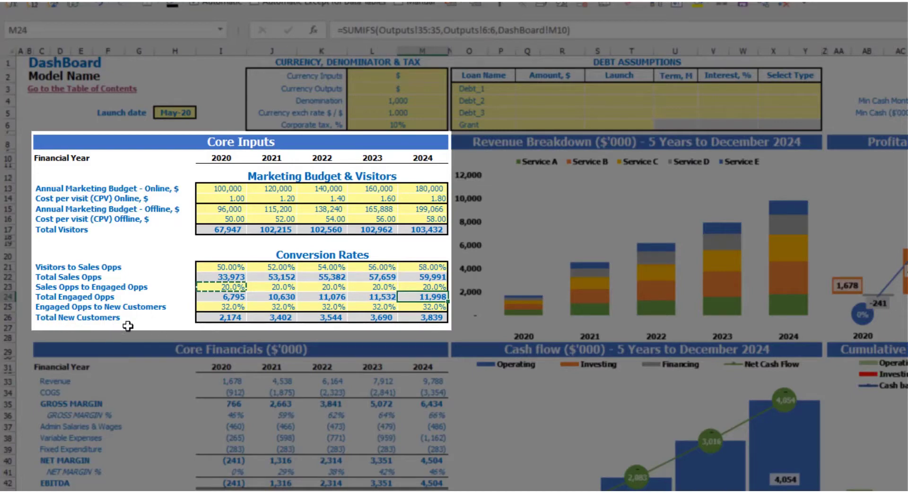
# Step: Set the Engaged Opps to New Customers rates for 2020 to 2024 to 10%, 11%, 12%, 13% and 14%
pyautogui.click(218, 308)
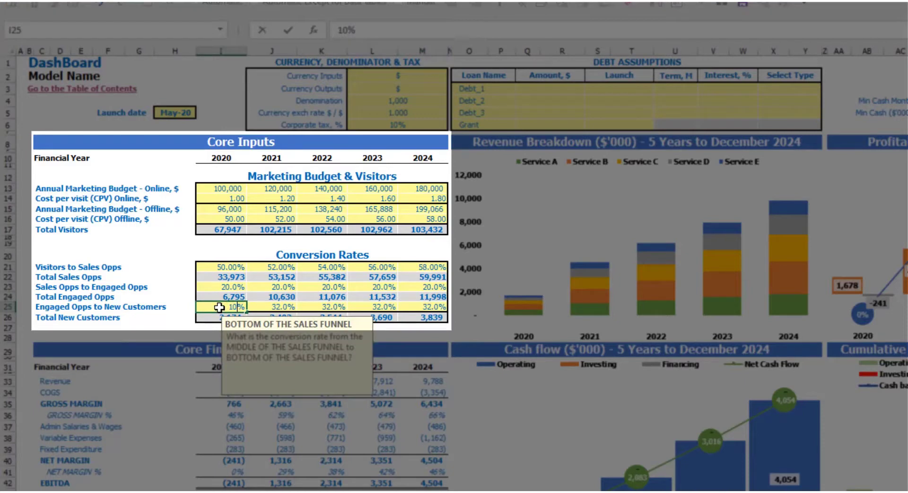
pyautogui.write('10')
pyautogui.press('Tab')
pyautogui.write('11')
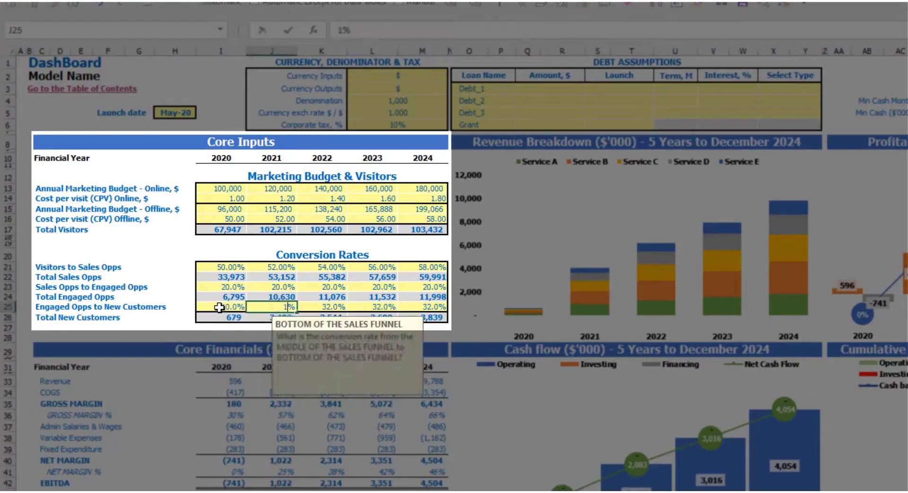
pyautogui.press('Tab')
pyautogui.write('12')
pyautogui.press('Tab')
pyautogui.write('13')
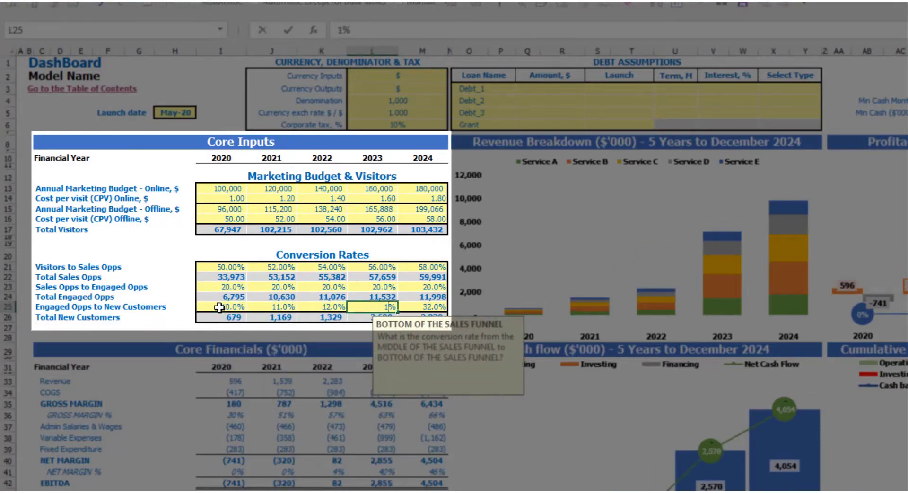
pyautogui.press('Tab')
pyautogui.write('14')
pyautogui.press('Return')
pyautogui.click(235, 298)
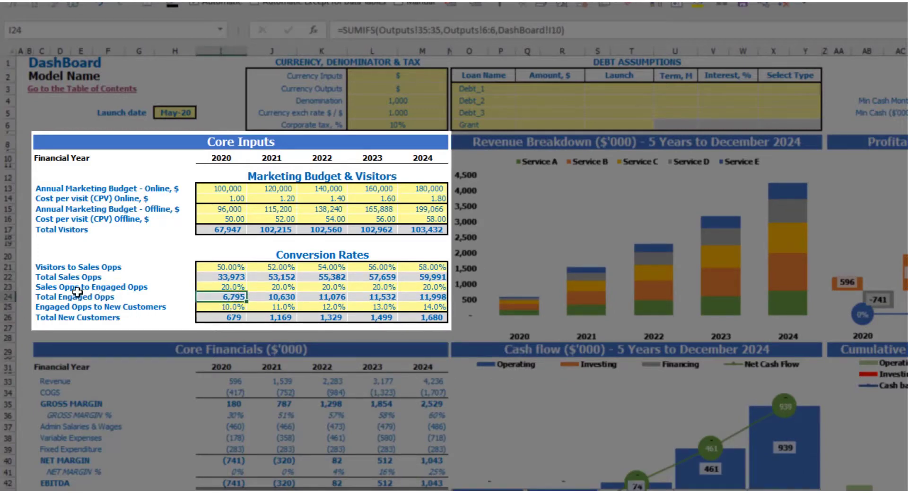
# Step: Check the 2020 Total New Customers, and examine the EBIT, revenue breakdown, operating cash flow and cash balance charts on the Financial Charts sheet
pyautogui.click(227, 319)
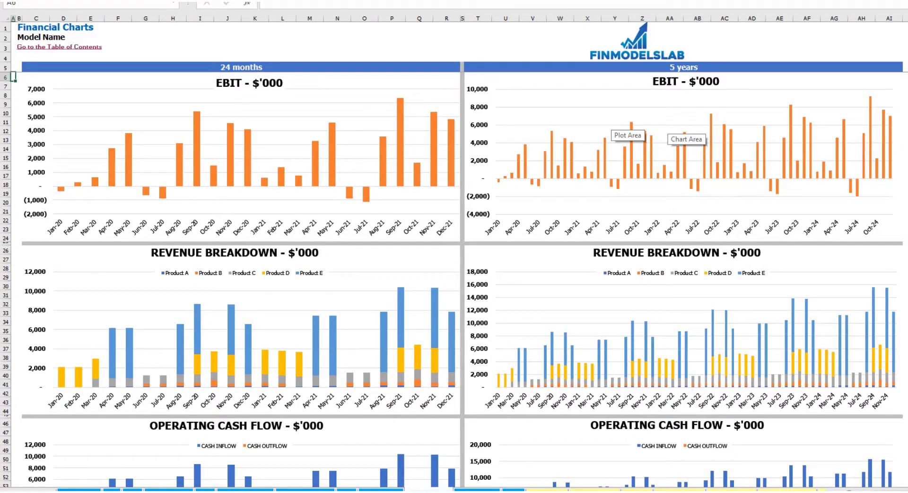
pyautogui.click(906, 168)
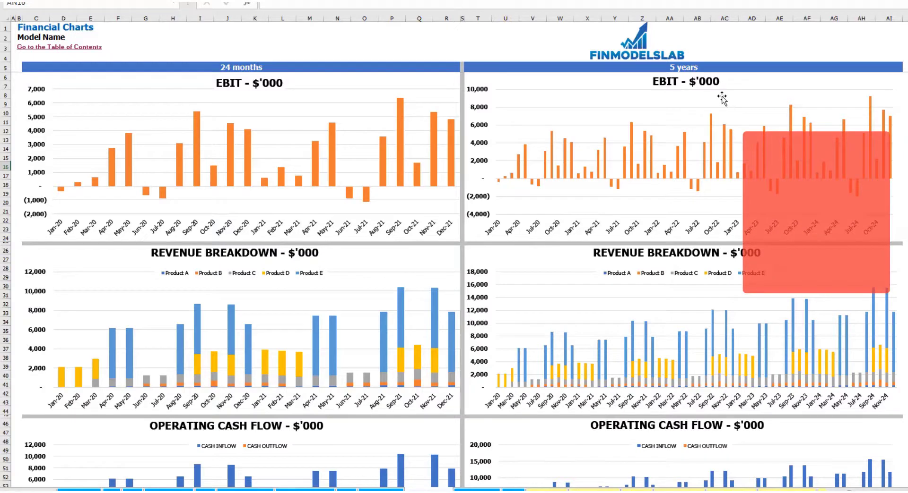
pyautogui.scroll(-3, 340, 188)
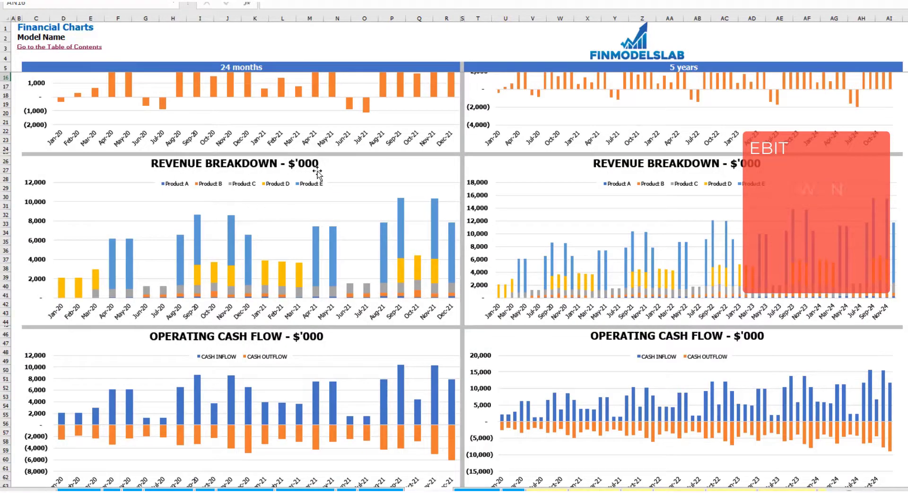
pyautogui.scroll(-10, 298, 198)
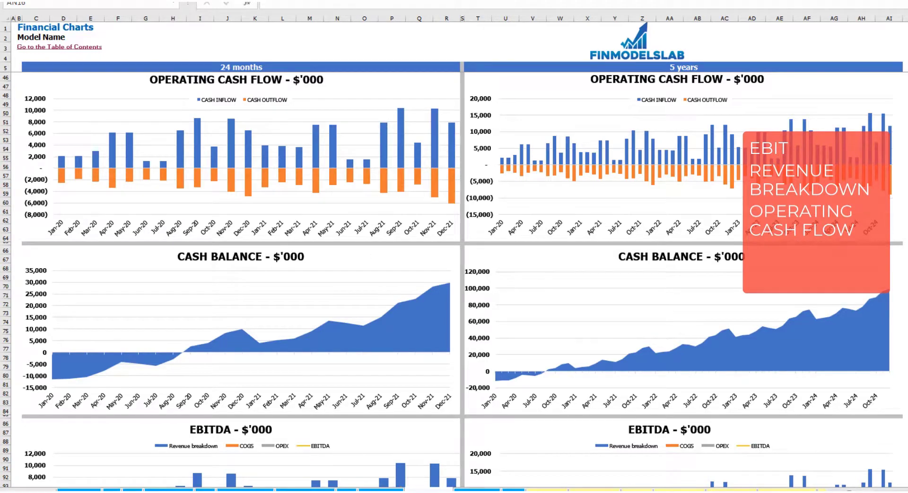
pyautogui.scroll(-4, 267, 282)
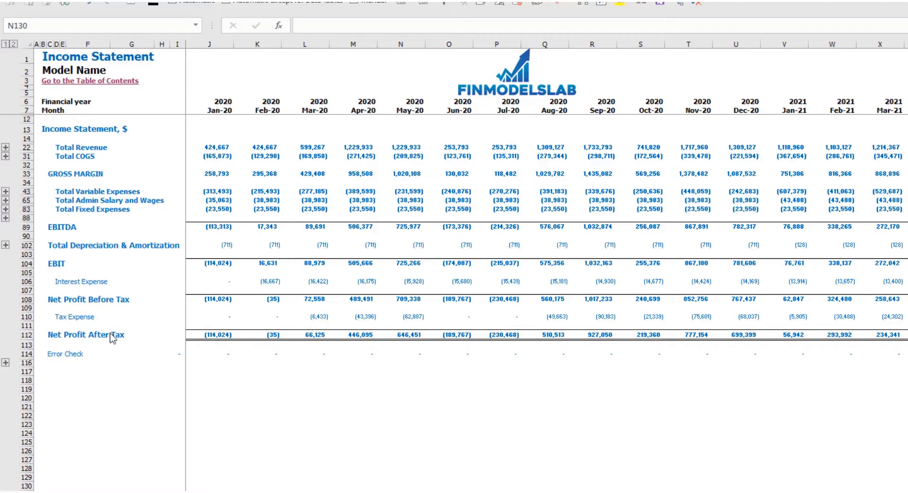
# Step: Expand the Fixed Expenses, Variable Expenses and Revenue groups in the Income Statement to show their line items
pyautogui.click(5, 210)
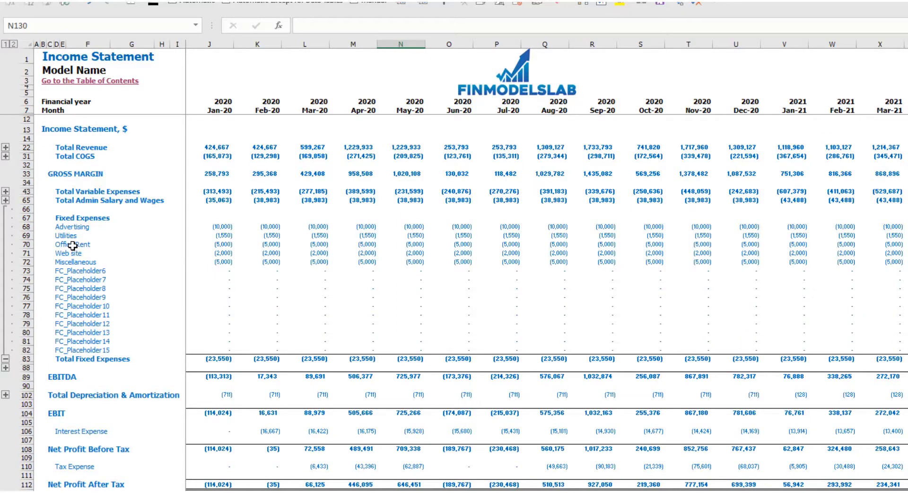
pyautogui.click(6, 191)
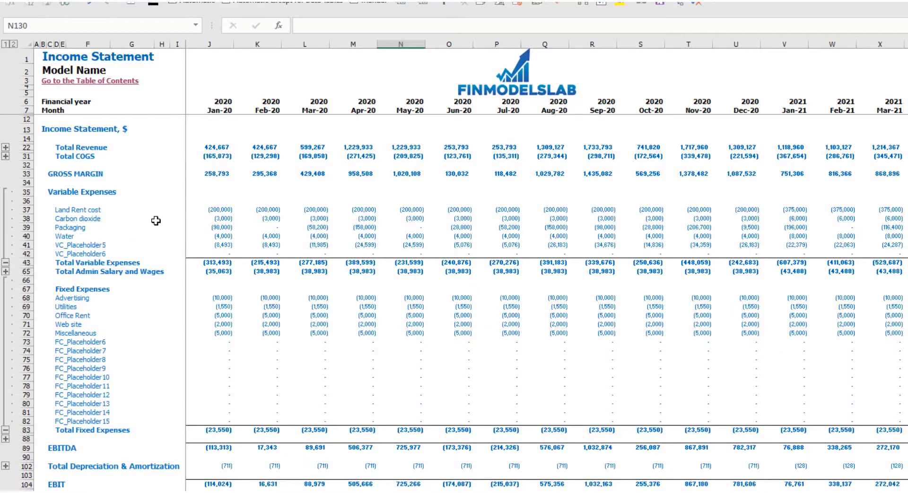
pyautogui.click(6, 147)
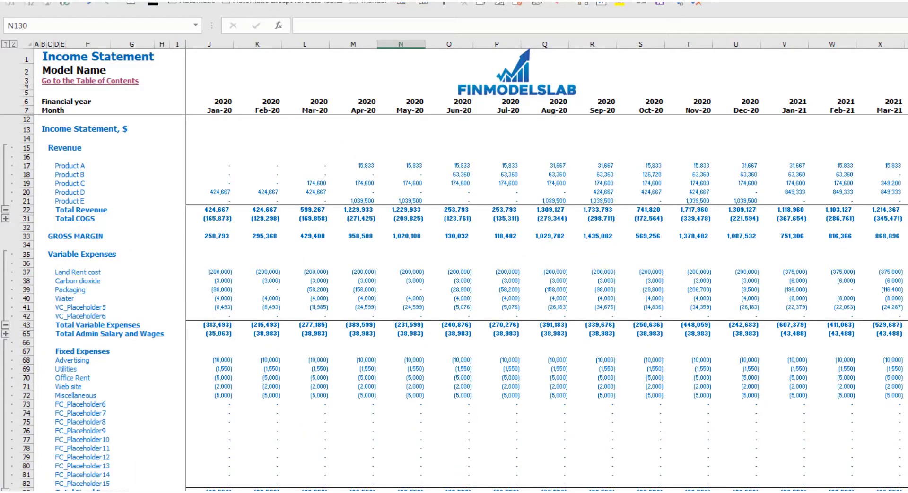
# Step: View the Cash Flow Statement, and set the detailed year on the Financial Statements Summary to 2022
pyautogui.hotkey('ctrl', 'pagedown')
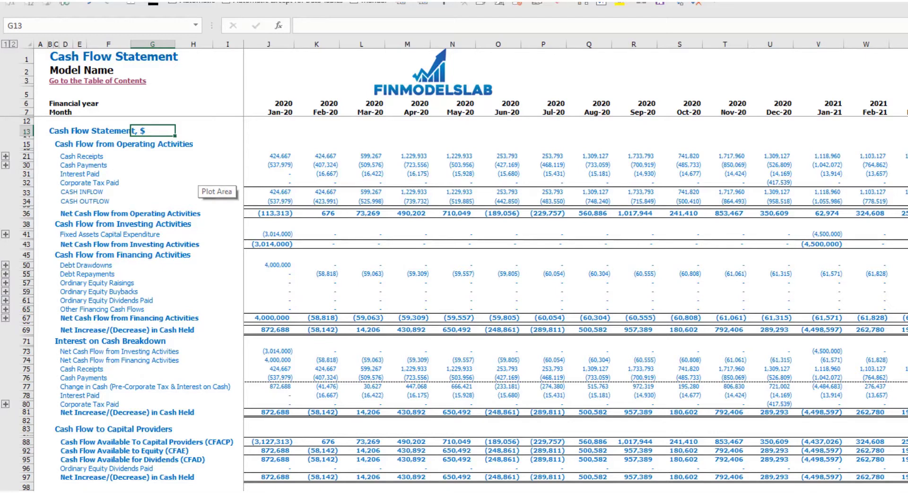
pyautogui.hotkey('ctrl', 'pagedown')
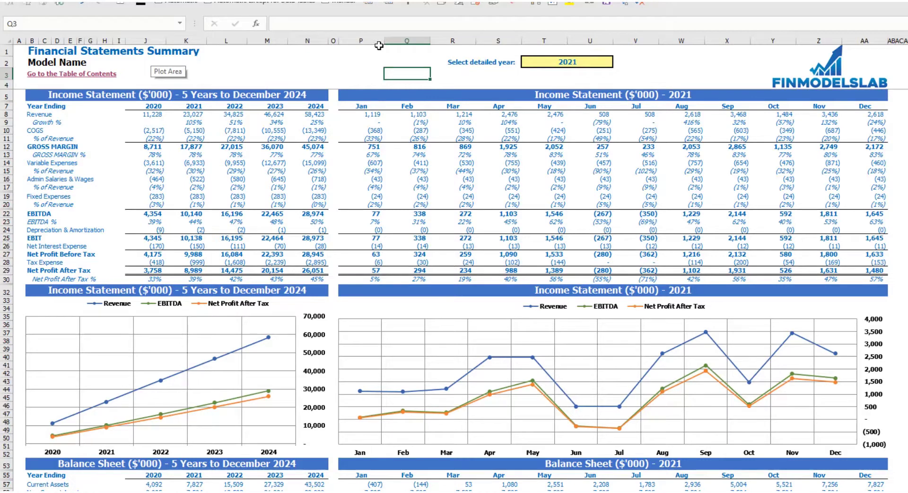
pyautogui.click(609, 62)
pyautogui.click(619, 63)
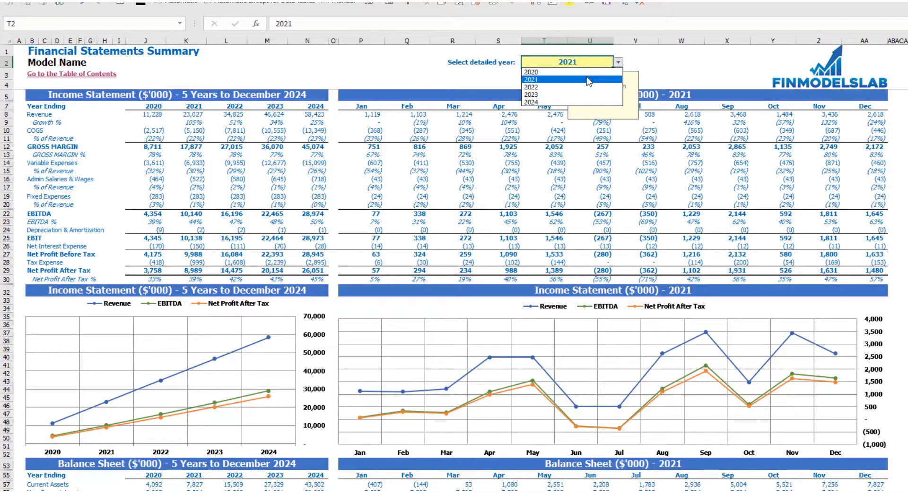
pyautogui.click(579, 89)
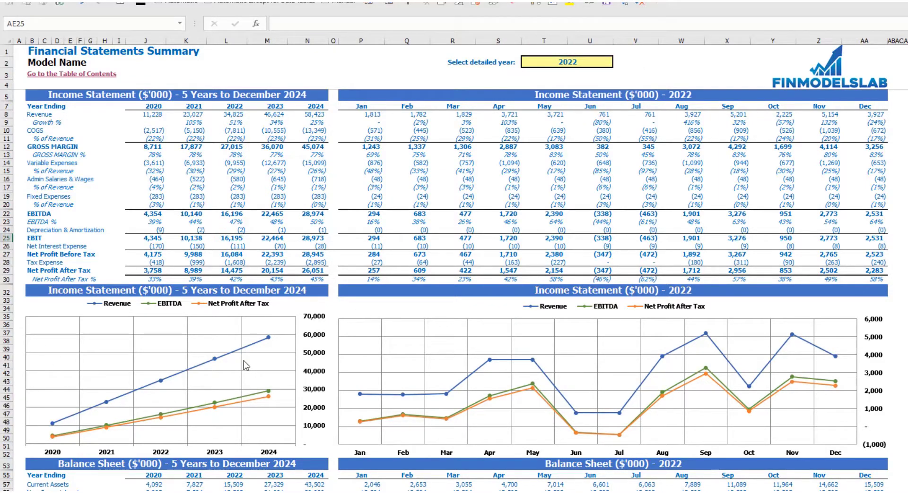
# Step: Examine the balance sheet and cash flow sections of the Financial Statements Summary for five years and for 2022
pyautogui.scroll(-10, 245, 365)
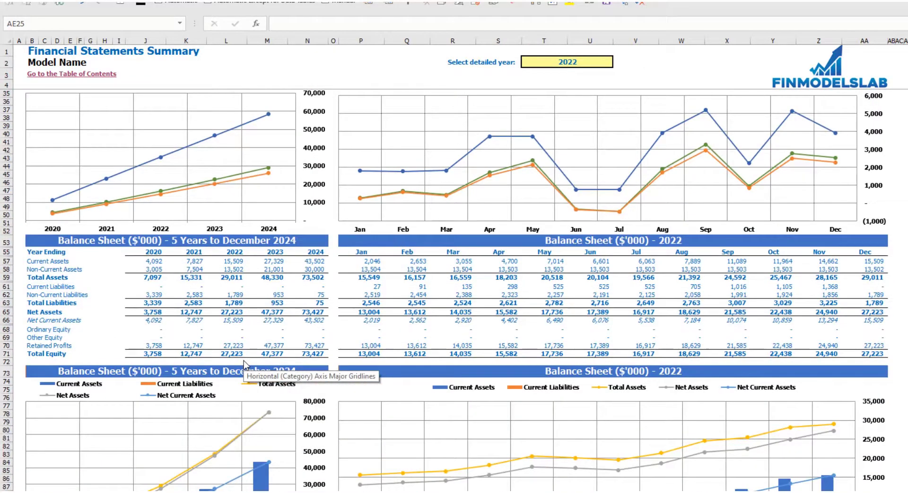
pyautogui.scroll(-3, 110, 273)
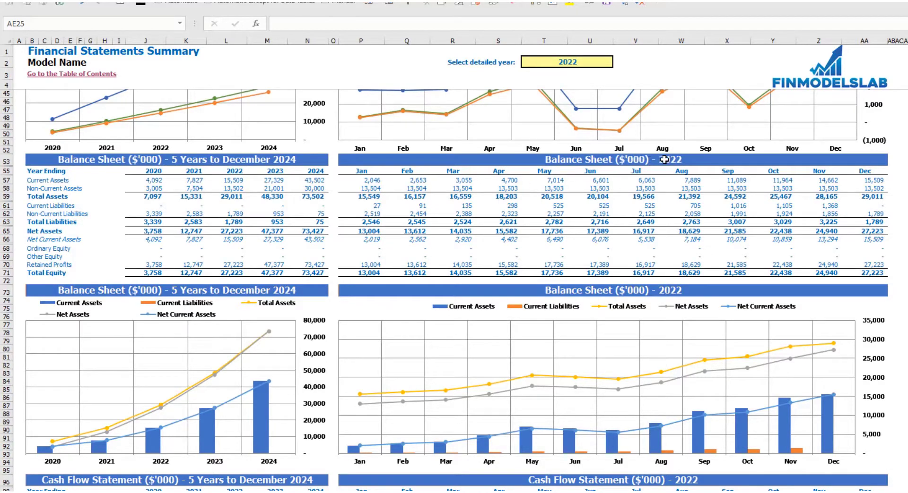
pyautogui.scroll(-17, 442, 281)
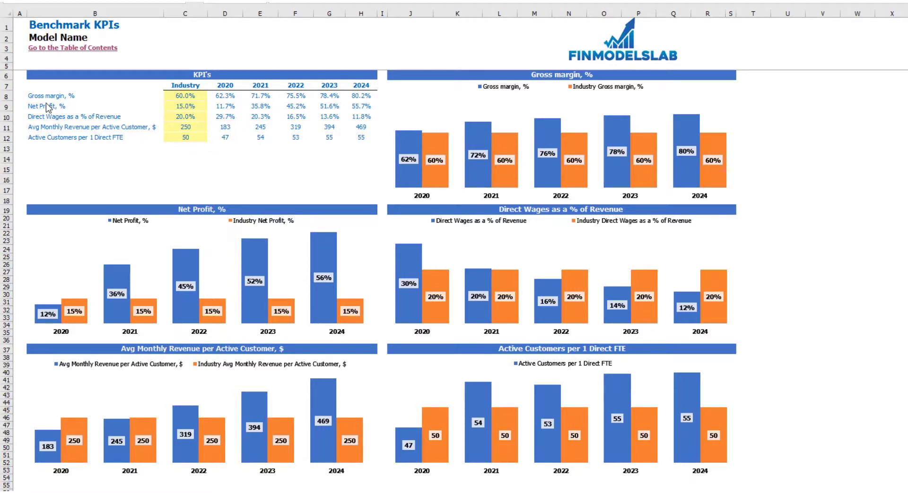
# Step: Go through the KPIs on the Benchmark KPIs sheet, from Gross margin to Active Customers per 1 Direct FTE
pyautogui.click(31, 96)
pyautogui.press('Down')
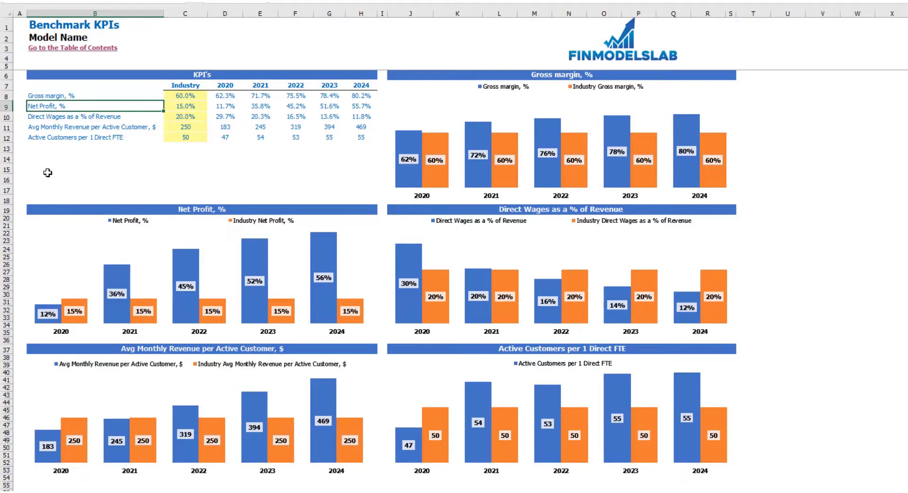
pyautogui.press('Down')
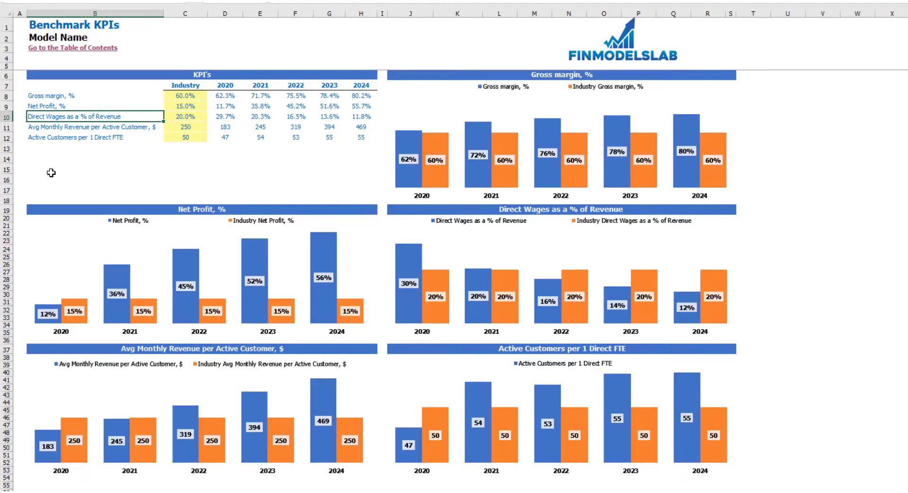
pyautogui.press('Down')
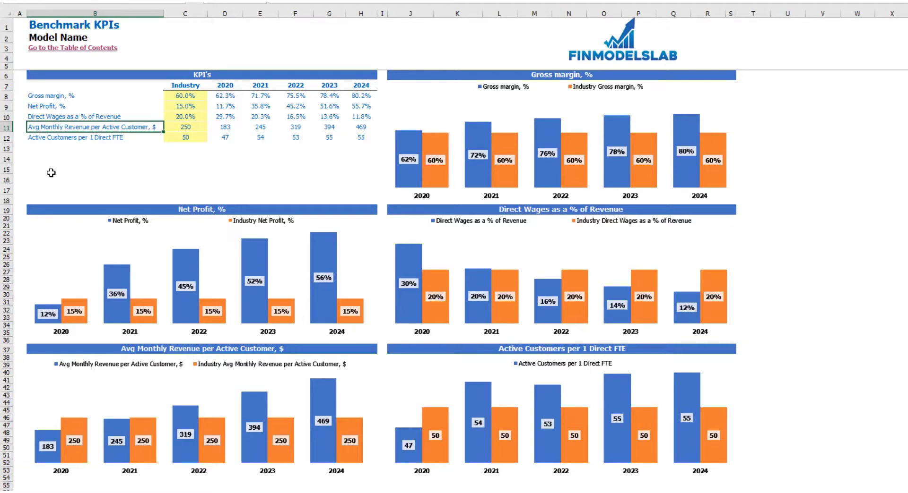
pyautogui.press('Down')
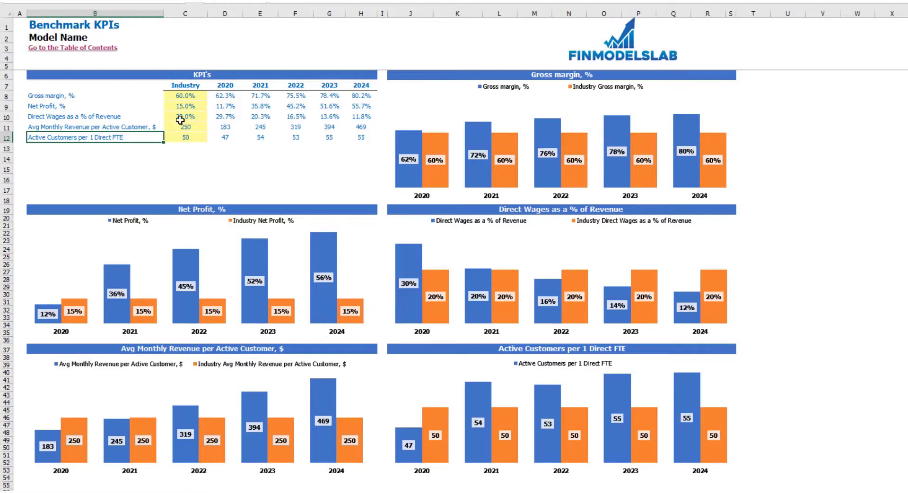
# Step: Set the industry benchmark for Gross margin to 65%
pyautogui.click(178, 95)
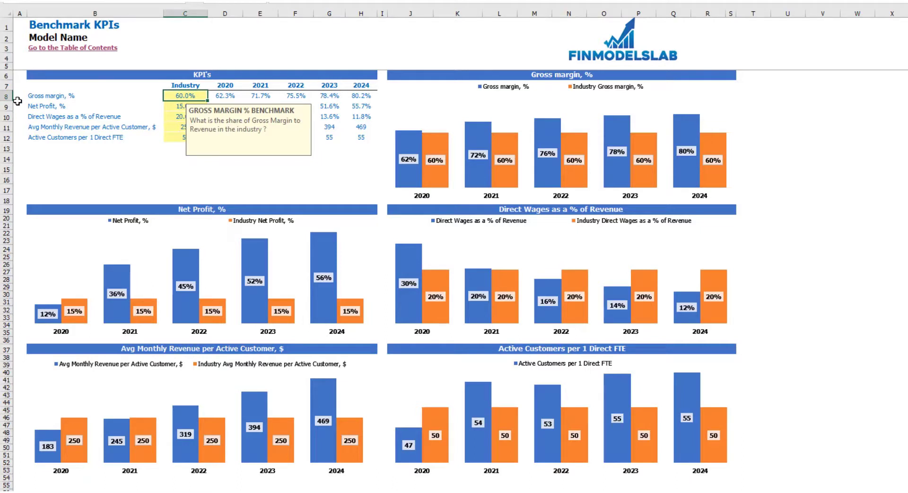
pyautogui.press('Return')
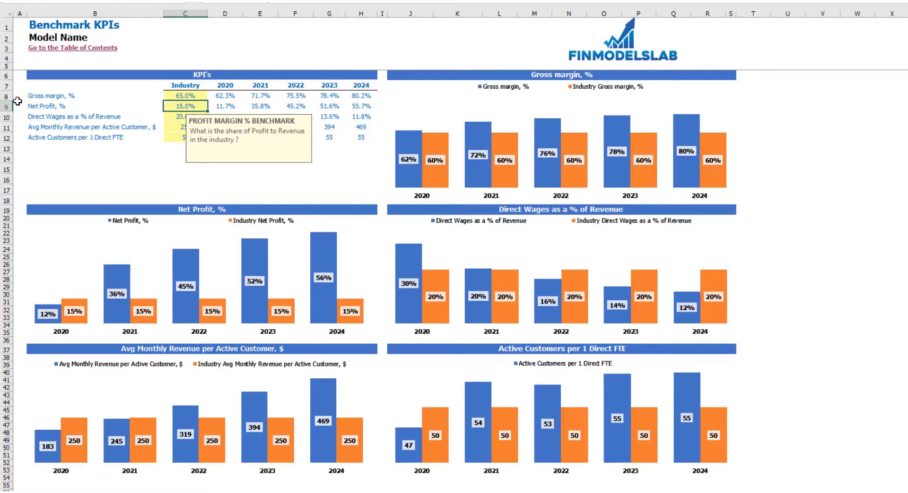
pyautogui.click(351, 158)
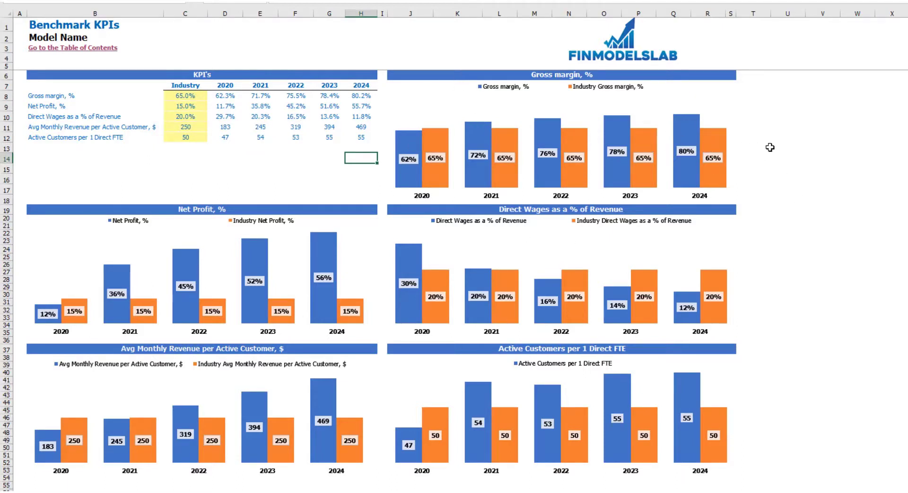
# Step: Examine the 2020 to 2024 benchmark KPI figures, and the revenue amounts and percentage shares in the Top Revenue summary
pyautogui.click(224, 97)
pyautogui.moveTo(224, 96); pyautogui.dragTo(355, 137)
pyautogui.click(251, 174)
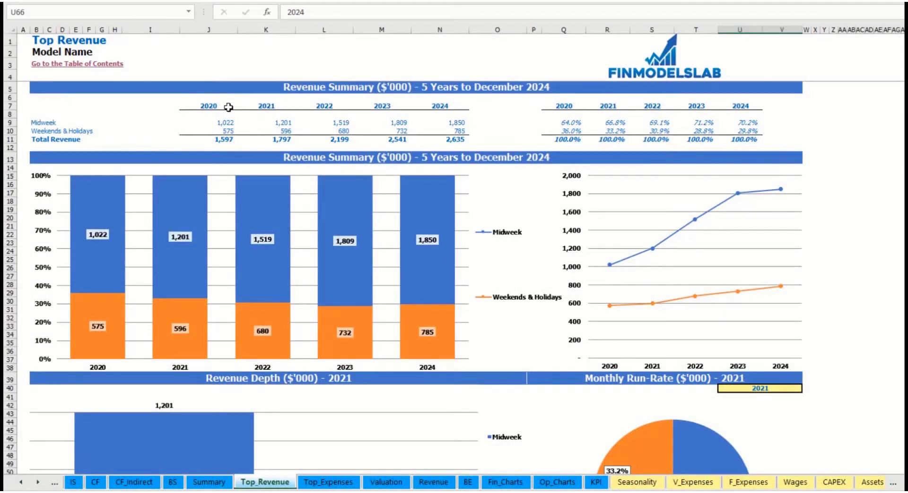
pyautogui.moveTo(216, 121); pyautogui.dragTo(440, 137)
pyautogui.moveTo(567, 125); pyautogui.dragTo(749, 138)
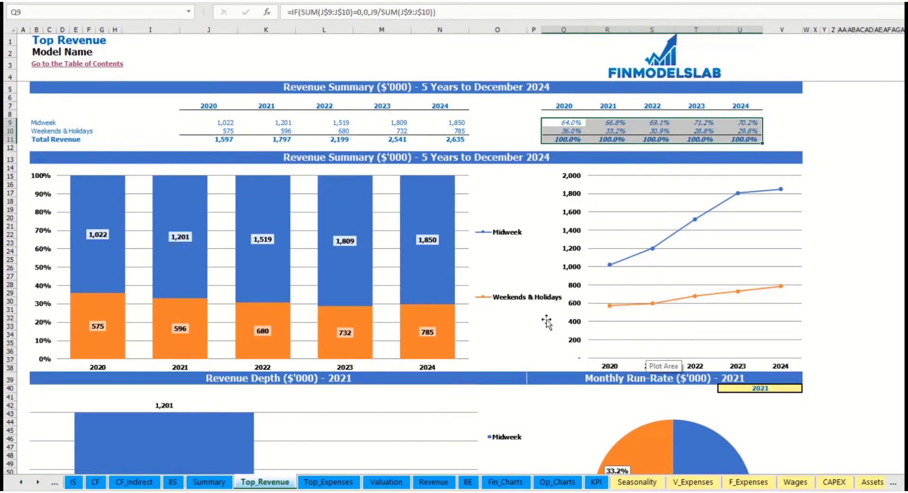
# Step: Set the year for the Revenue Depth and Monthly Run-Rate charts on the Top Revenue sheet to 2022
pyautogui.scroll(-7, 532, 314)
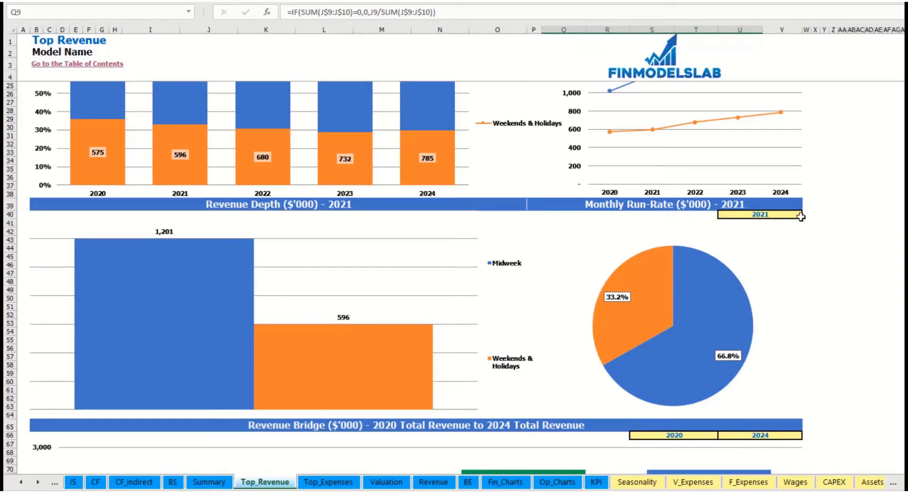
pyautogui.click(799, 215)
pyautogui.click(806, 215)
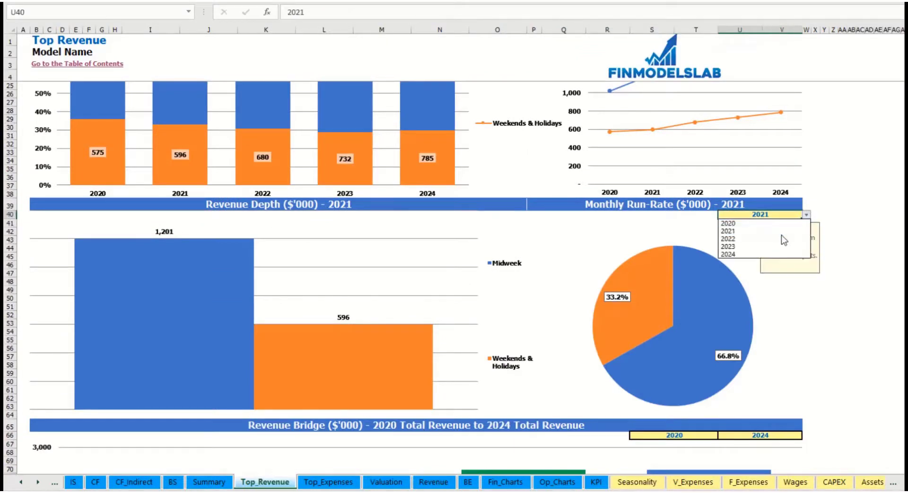
pyautogui.click(782, 240)
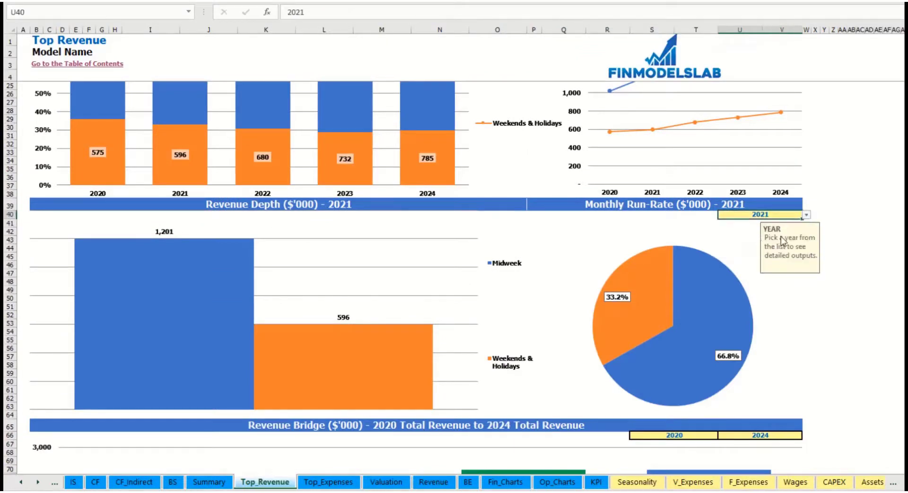
pyautogui.click(605, 206)
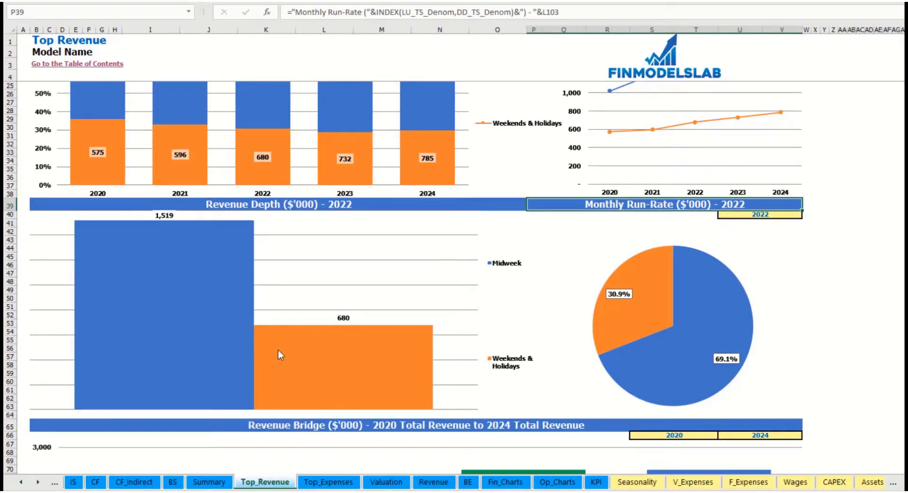
# Step: Set the Revenue Bridge chart's start year to 2021 and its end year to 2023
pyautogui.scroll(-3, 284, 356)
pyautogui.scroll(-7, 284, 356)
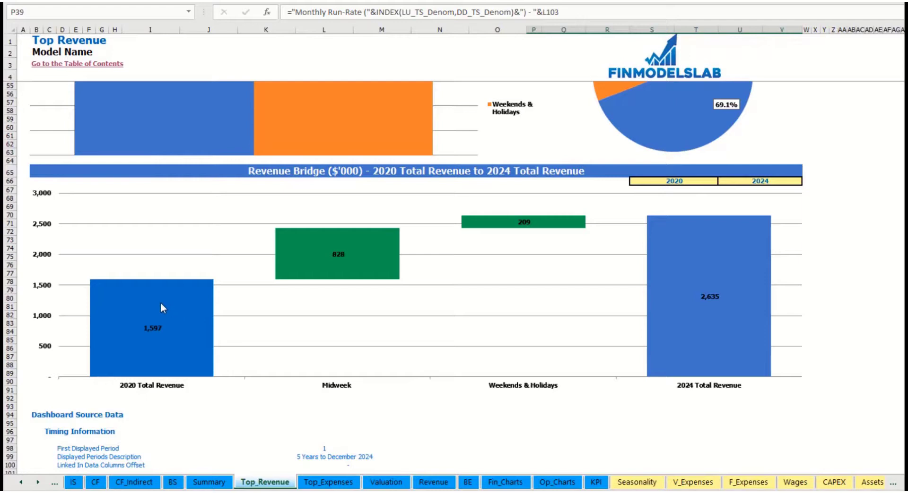
pyautogui.click(712, 181)
pyautogui.click(722, 182)
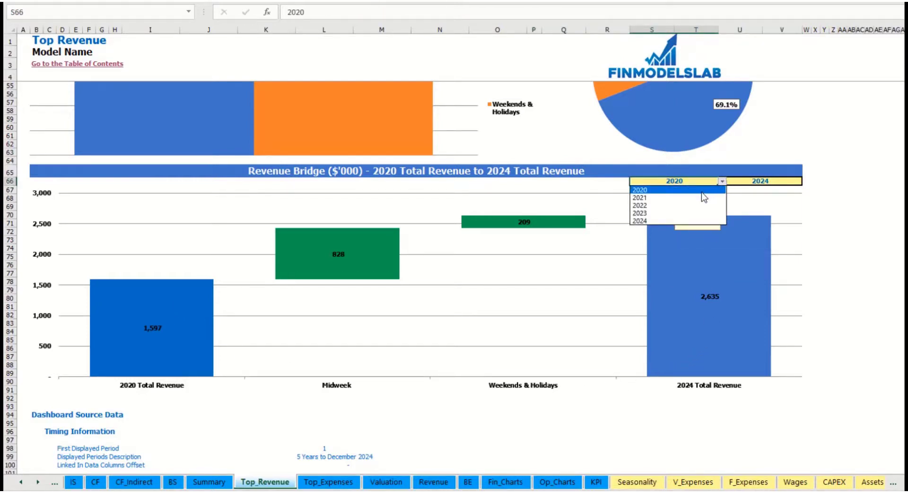
pyautogui.click(703, 197)
pyautogui.click(798, 181)
pyautogui.click(805, 181)
pyautogui.click(799, 181)
pyautogui.click(805, 181)
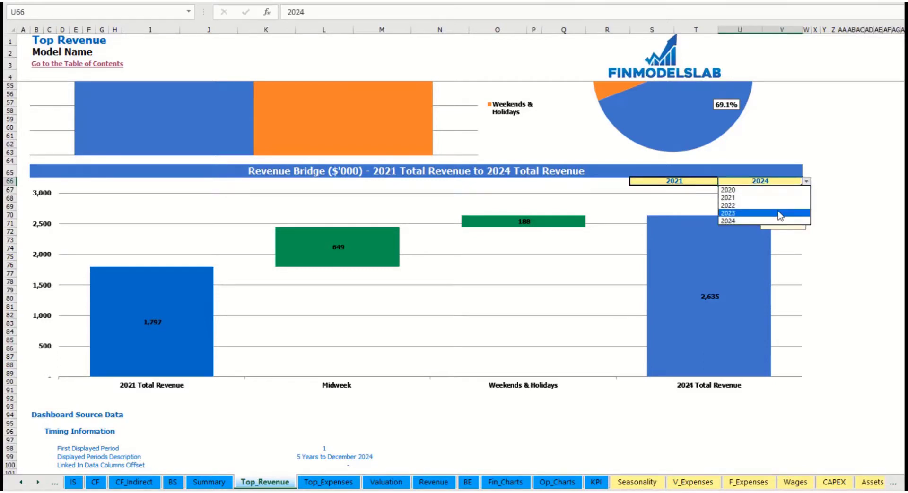
pyautogui.click(778, 214)
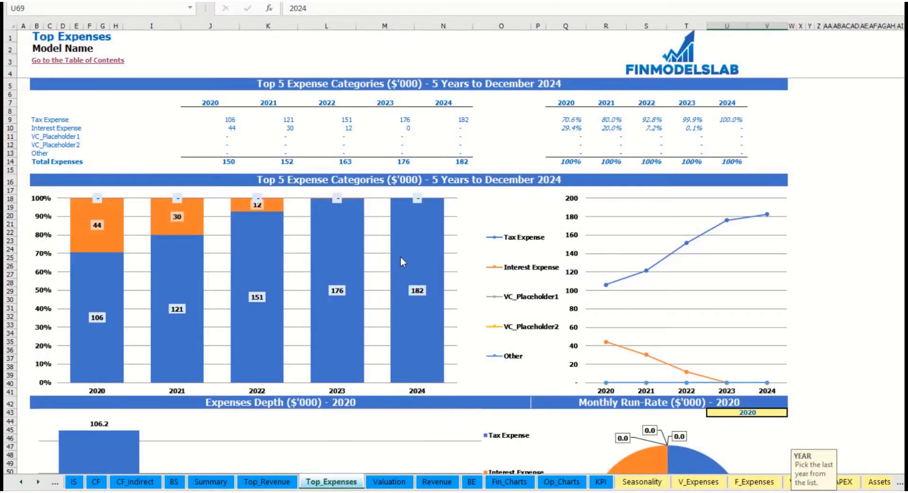
# Step: Examine the top 5 expense categories, including Other, and their charts on the Top Expenses sheet
pyautogui.moveTo(35, 121); pyautogui.dragTo(40, 147)
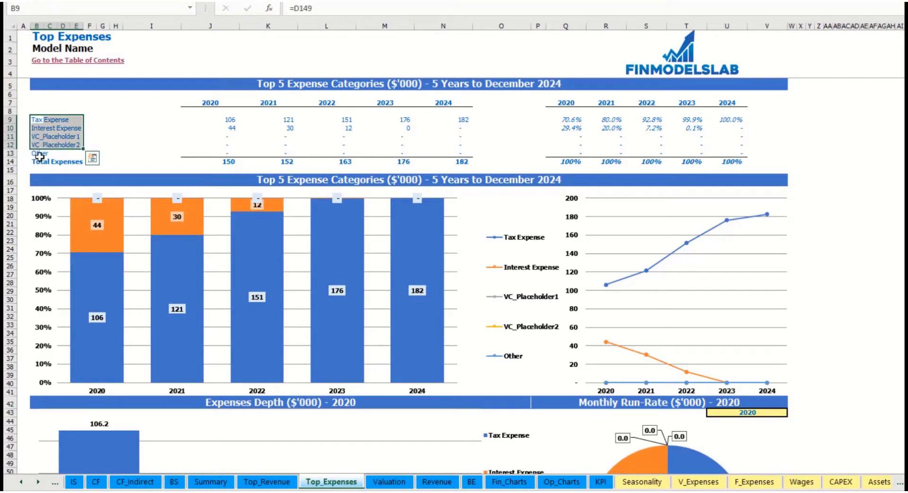
pyautogui.click(35, 153)
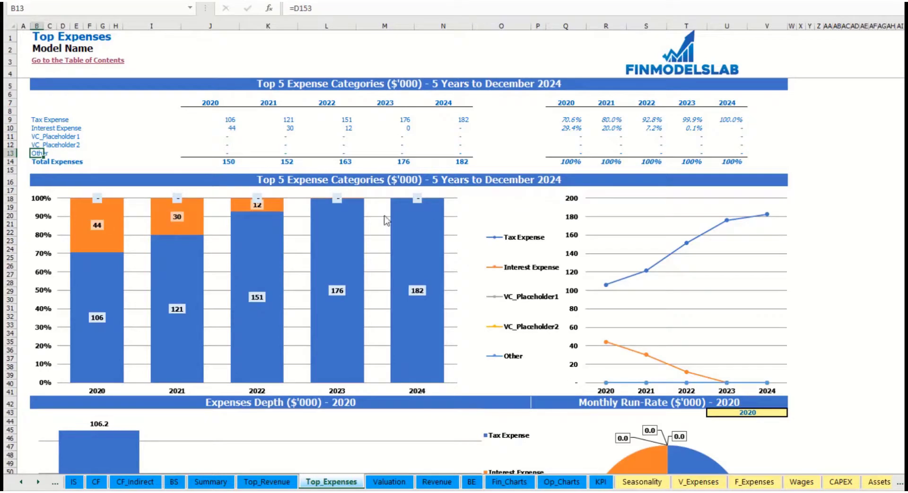
pyautogui.scroll(-3, 340, 194)
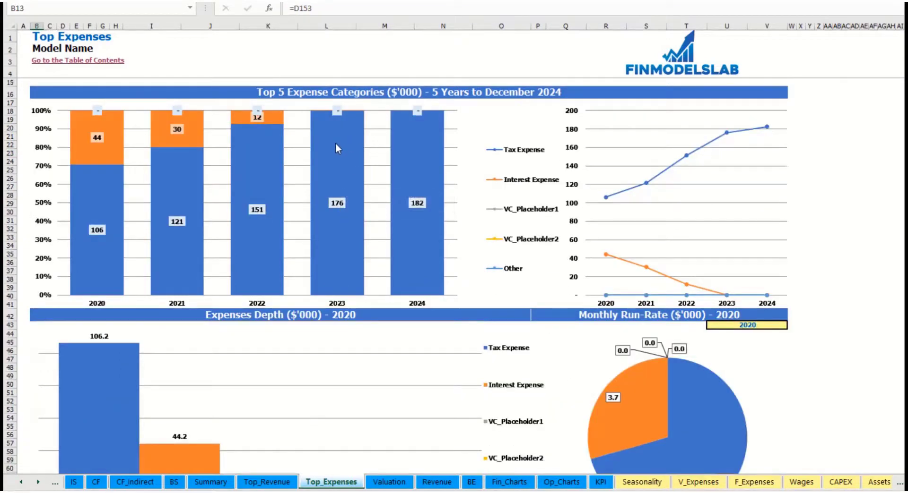
# Step: Set the year for the Expenses Depth and Monthly Run-Rate charts to 2022 and review the Expenses Bridge chart
pyautogui.scroll(-7, 296, 210)
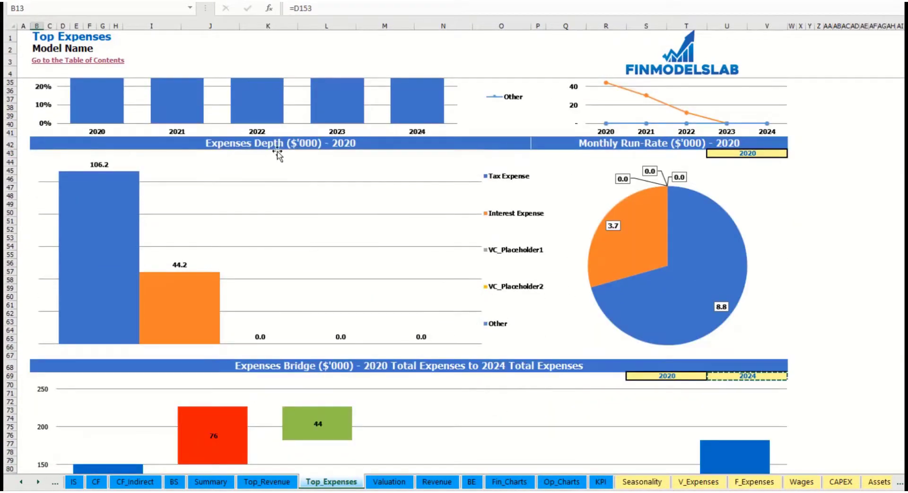
pyautogui.click(771, 154)
pyautogui.click(791, 153)
pyautogui.click(771, 178)
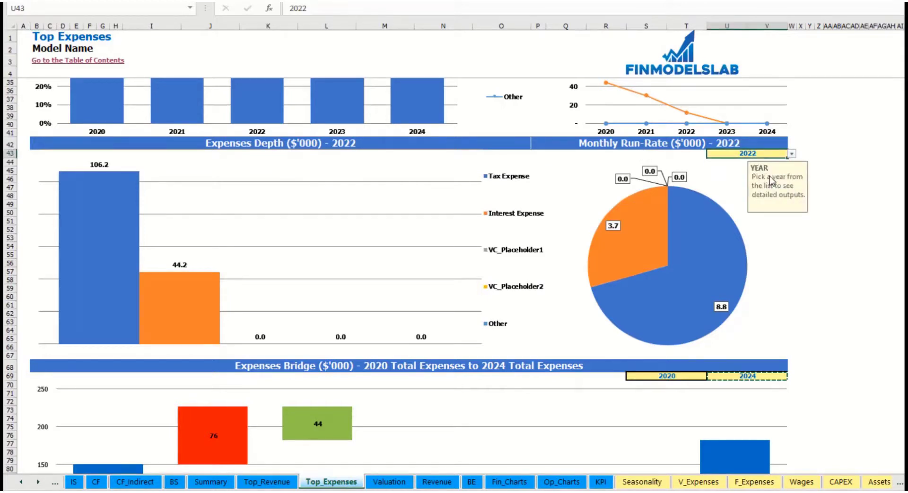
pyautogui.scroll(-7, 507, 266)
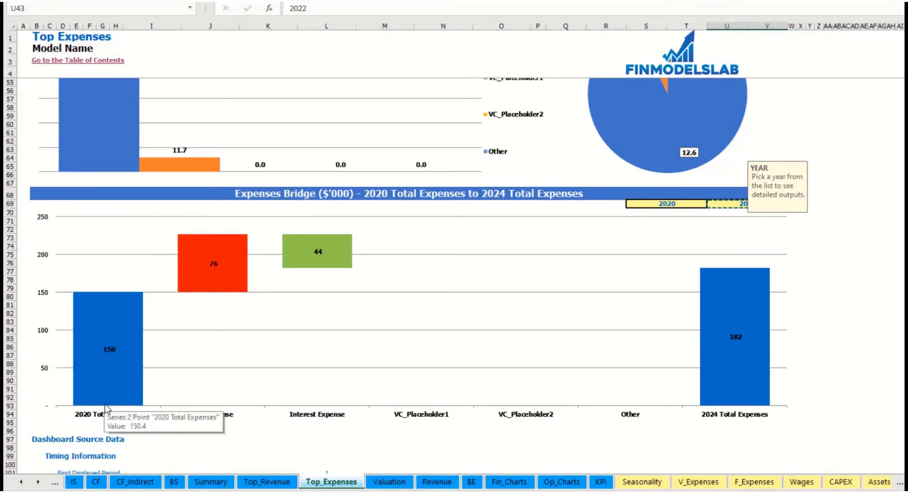
pyautogui.click(836, 254)
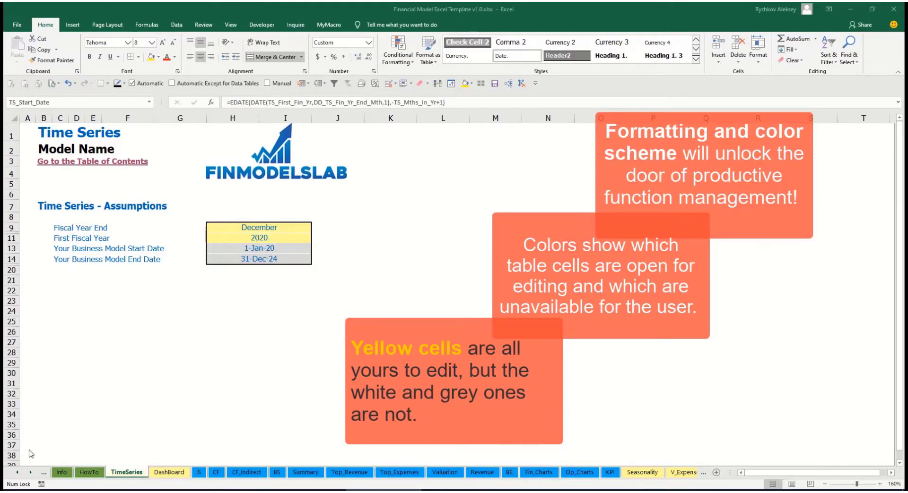
# Step: Look through the workbook's color-coded sheet tabs, from the TimeSeries tab to the last calculation tabs
pyautogui.click(30, 472)
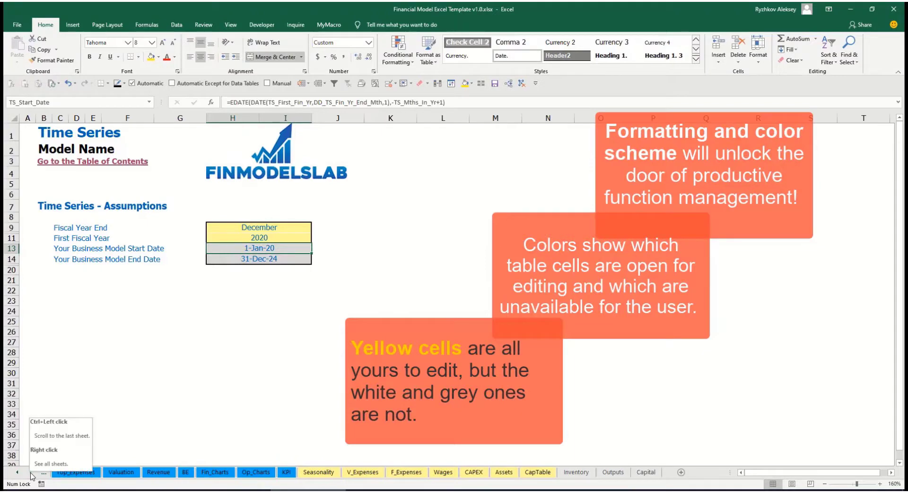
pyautogui.click(18, 474)
pyautogui.click(19, 475)
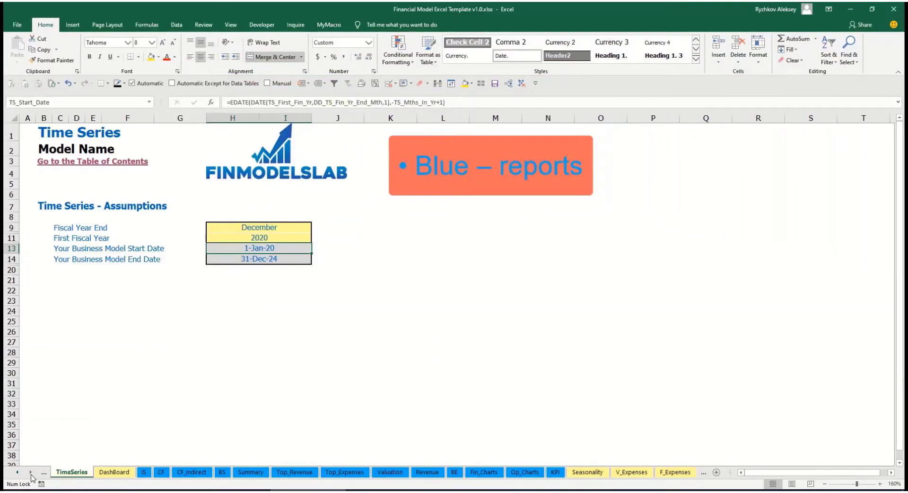
pyautogui.click(31, 474)
pyautogui.click(31, 474)
pyautogui.click(31, 474)
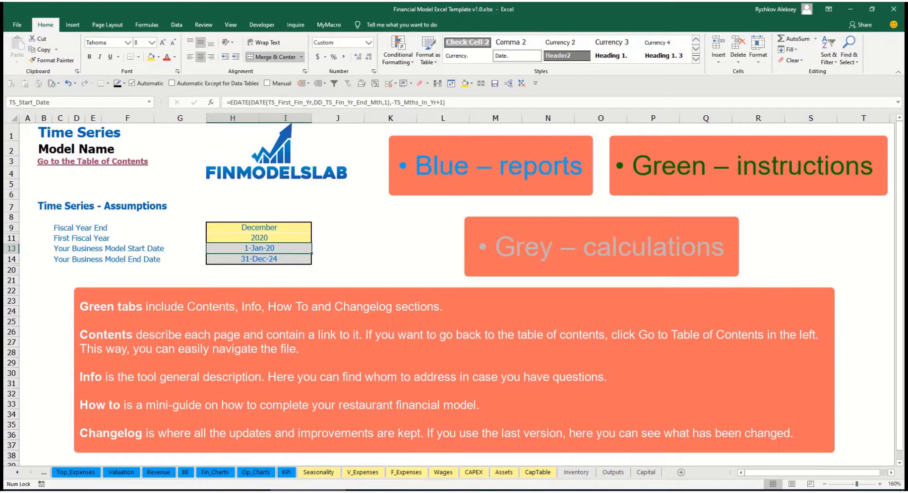
# Step: Open the Contents sheet, follow its Financial Statements Summary link and return to the table of contents
pyautogui.click(17, 474)
pyautogui.click(17, 474)
pyautogui.click(17, 474)
pyautogui.click(17, 474)
pyautogui.click(17, 477)
pyautogui.click(18, 477)
pyautogui.click(17, 476)
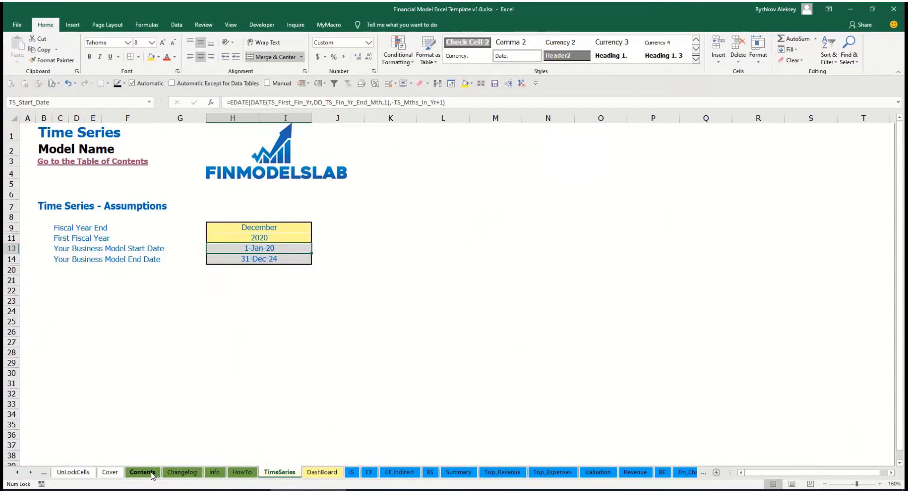
pyautogui.click(152, 473)
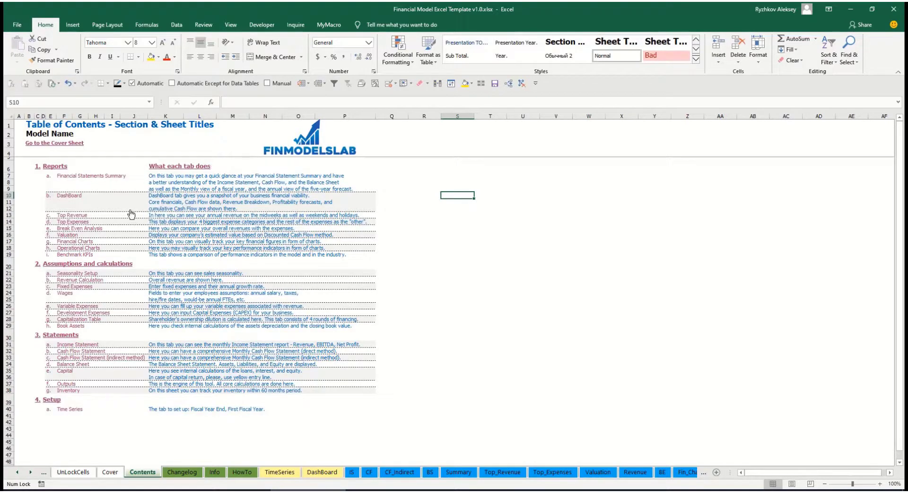
pyautogui.click(86, 180)
pyautogui.click(33, 147)
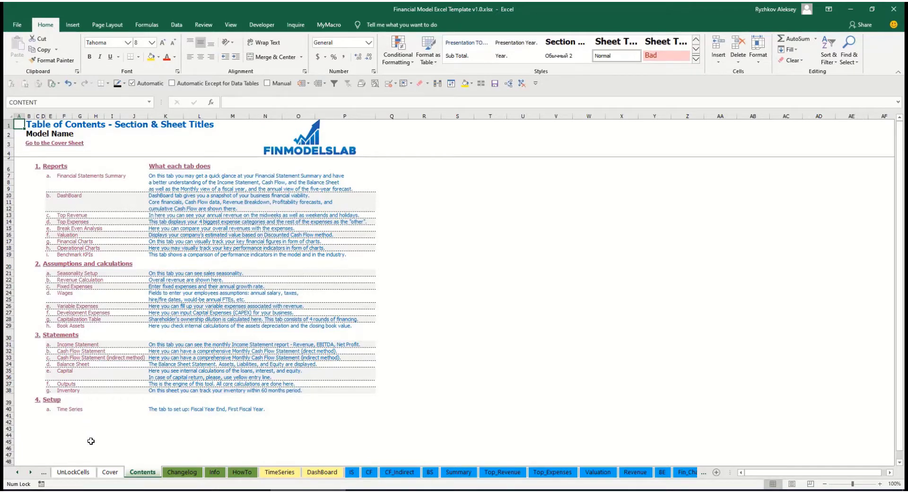
# Step: Read the How To sheet's guidance, from the overall business model principles through the input and report sheet sections
pyautogui.click(242, 472)
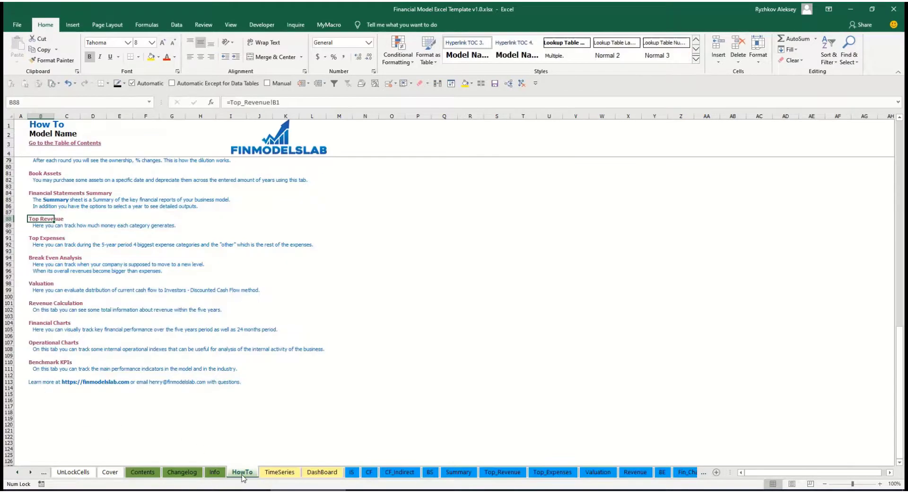
pyautogui.scroll(-5, 99, 259)
pyautogui.scroll(5, 99, 258)
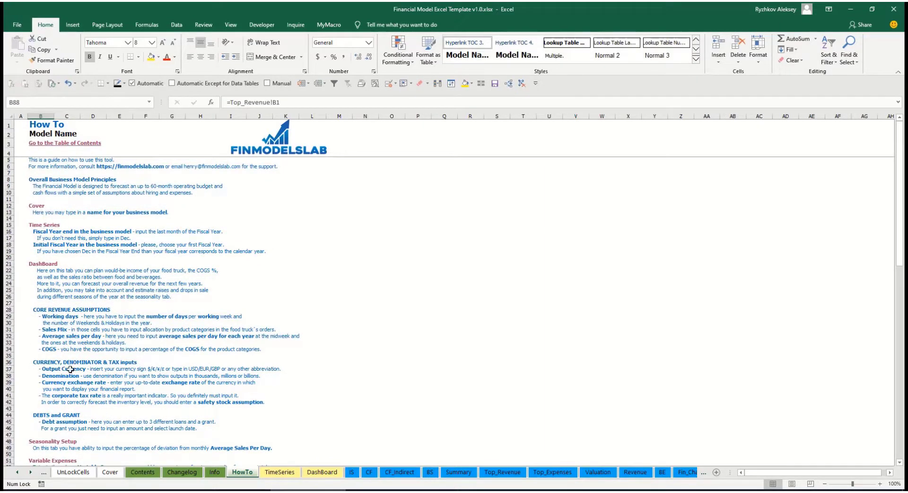
pyautogui.scroll(-3, 47, 316)
pyautogui.scroll(-3, 56, 351)
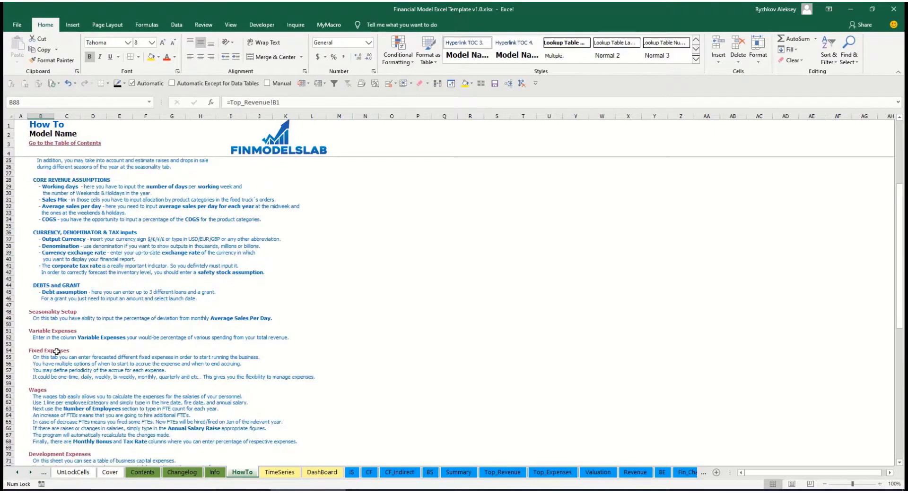
pyautogui.scroll(-3, 47, 374)
pyautogui.scroll(-3, 46, 375)
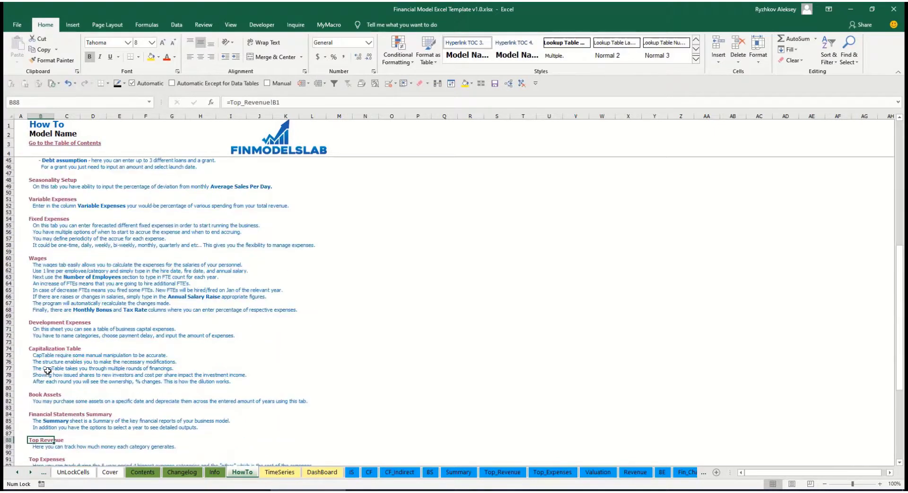
pyautogui.scroll(13, 51, 313)
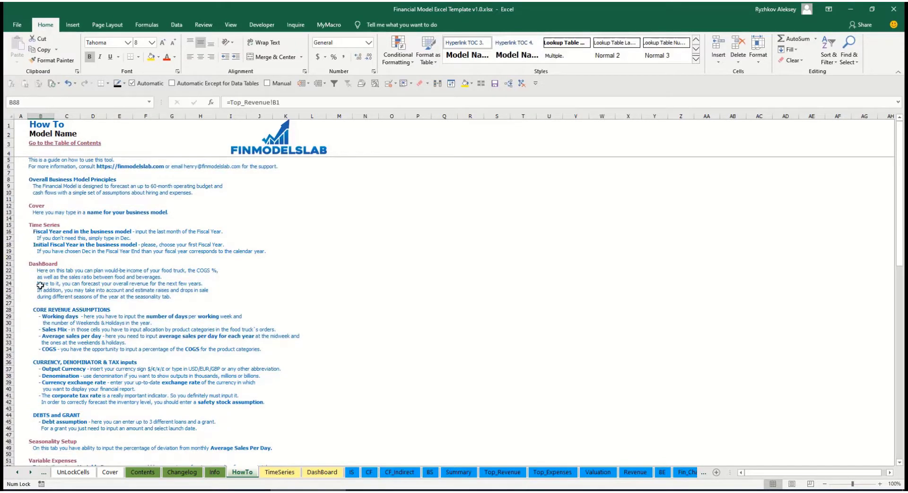
pyautogui.scroll(-10, 39, 281)
pyautogui.scroll(-3, 45, 270)
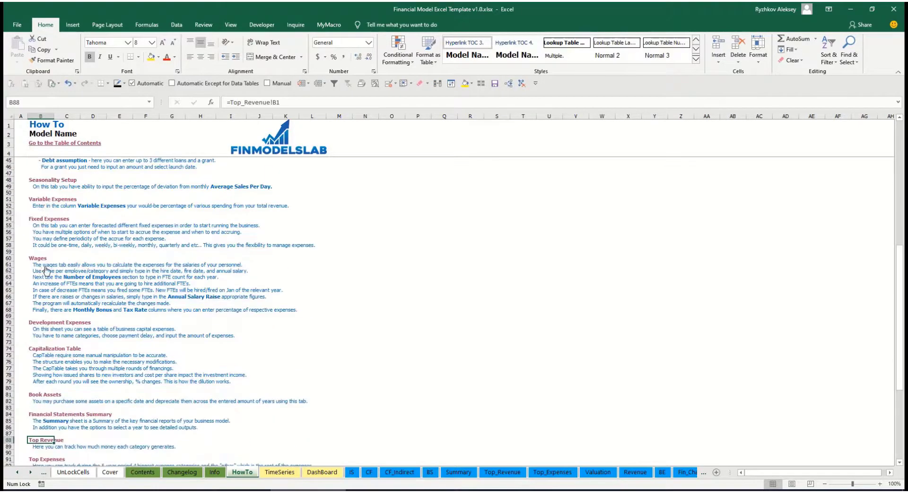
pyautogui.click(34, 395)
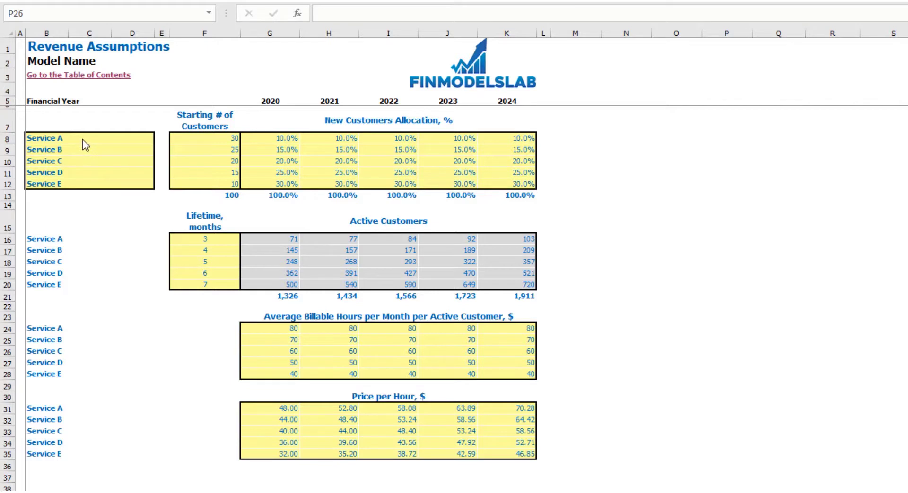
# Step: Rename Service A as Offering 1 in the services list of the Revenue Assumptions sheet
pyautogui.moveTo(85, 140); pyautogui.dragTo(89, 181)
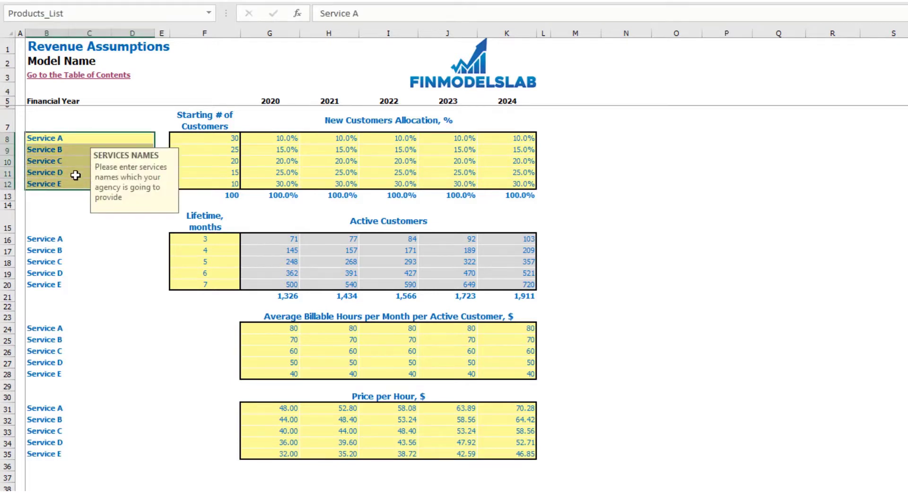
pyautogui.click(53, 140)
pyautogui.write('Offering')
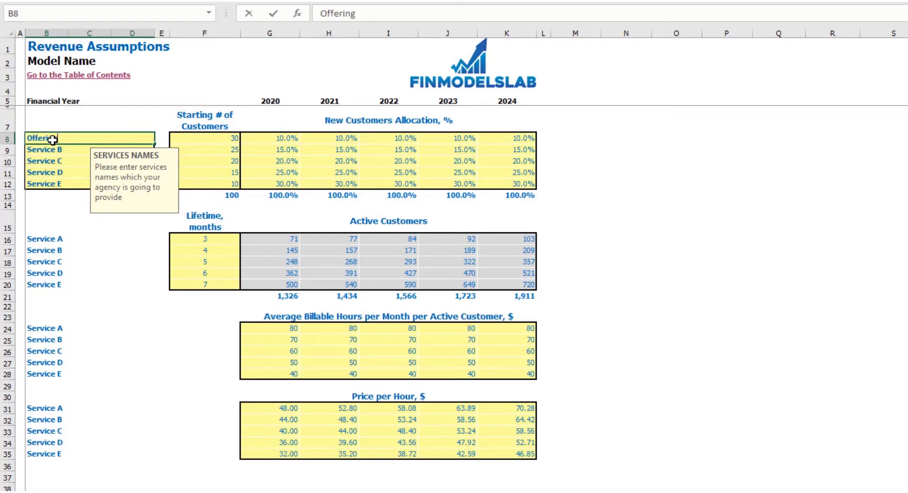
pyautogui.write(' 1')
pyautogui.press('Return')
pyautogui.click(61, 196)
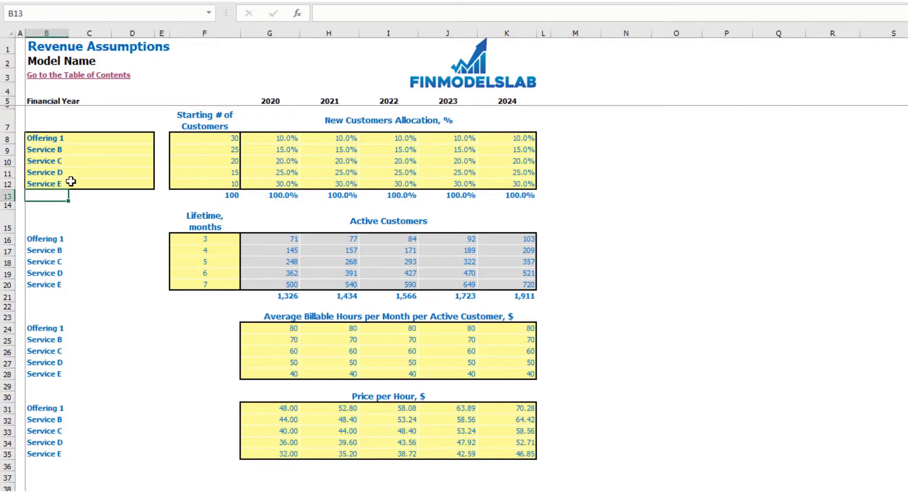
# Step: Clear the Service D and Service E names, starting customers and new customer allocations for 2020 to 2024
pyautogui.moveTo(71, 172); pyautogui.dragTo(511, 181)
pyautogui.press('Delete')
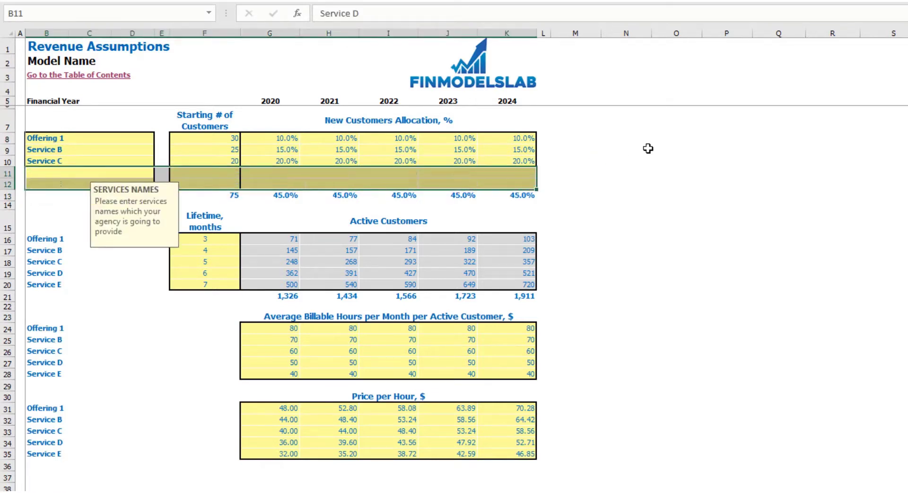
pyautogui.click(652, 149)
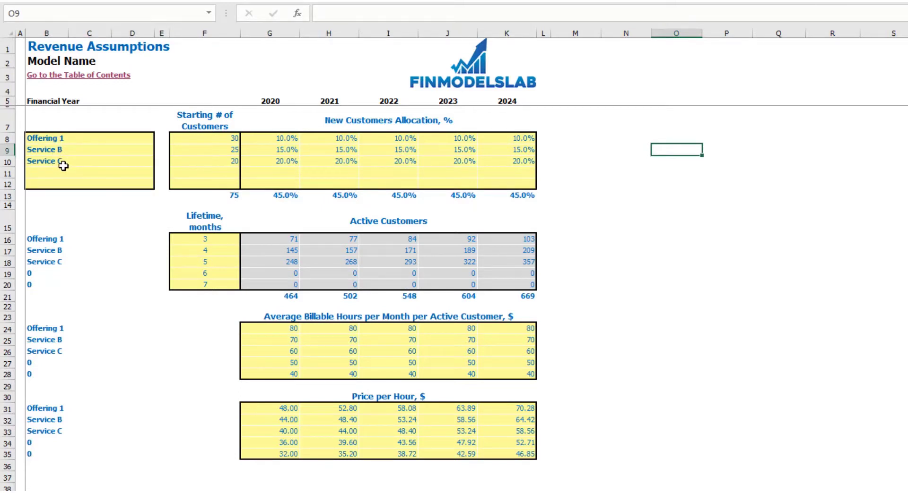
# Step: Undo the clearing of the Service D and E rows and the renaming of Service A
pyautogui.hotkey('ctrl', 'z')
pyautogui.hotkey('ctrl', 'z')
pyautogui.click(638, 197)
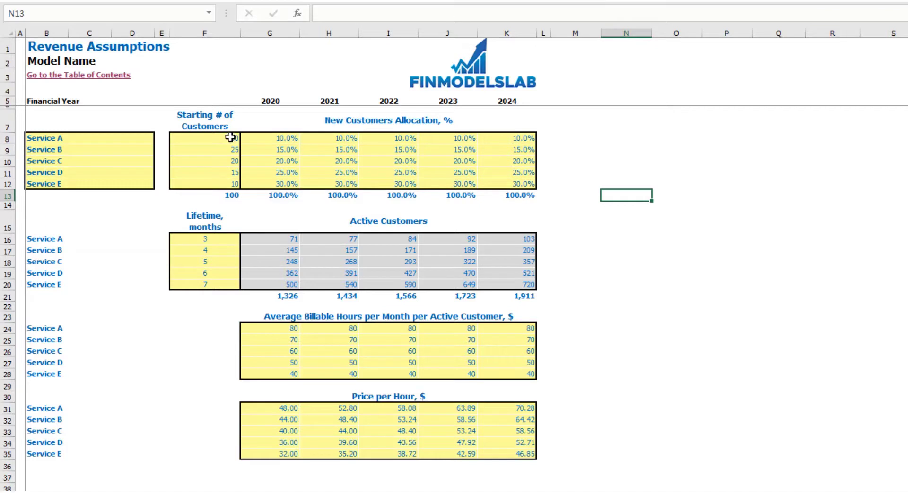
# Step: Set the starting number of customers to 50 for Service A and 60 for Service B
pyautogui.click(211, 142)
pyautogui.write('50')
pyautogui.press('Return')
pyautogui.write('60')
pyautogui.press('Return')
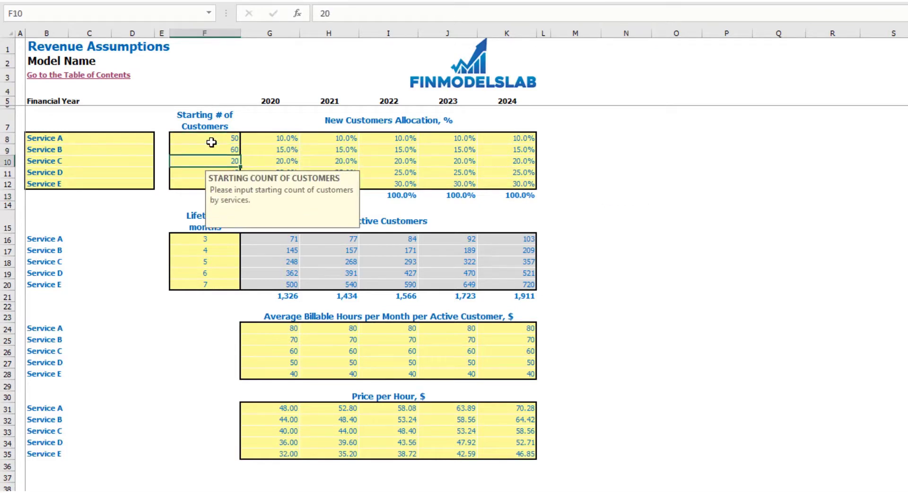
# Step: Clear the starting number of customers for Services A to E and check the total beneath them
pyautogui.moveTo(207, 138); pyautogui.dragTo(192, 182)
pyautogui.press('Delete')
pyautogui.click(802, 149)
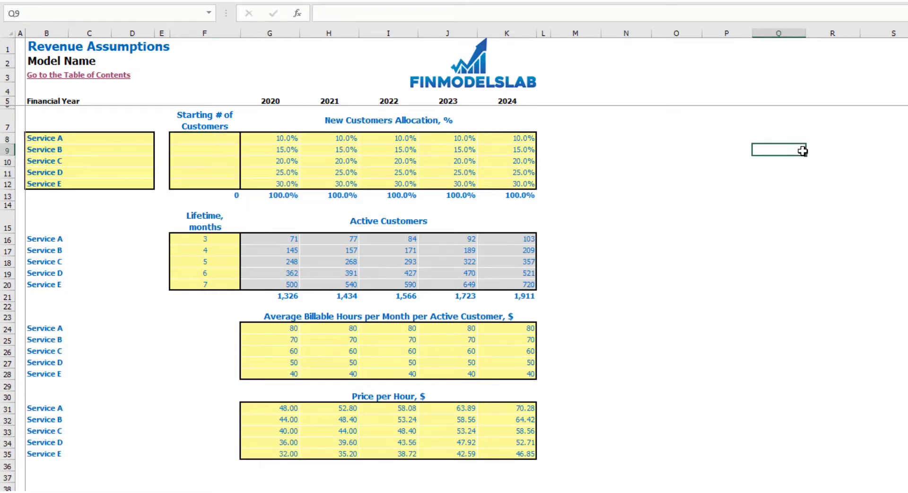
pyautogui.click(230, 194)
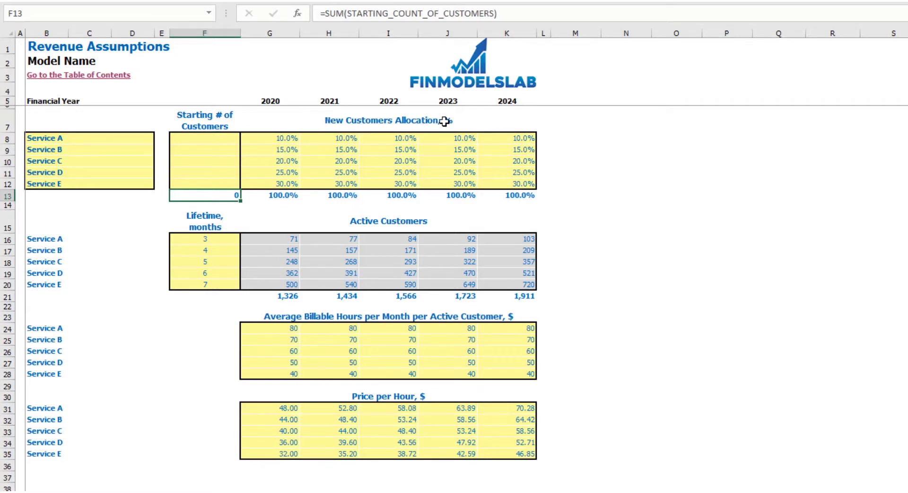
# Step: Set Service A's new customer allocation to 15% for 2021 and 20% for 2022, and check the yearly totals
pyautogui.click(296, 138)
pyautogui.moveTo(288, 183); pyautogui.dragTo(502, 180)
pyautogui.click(666, 162)
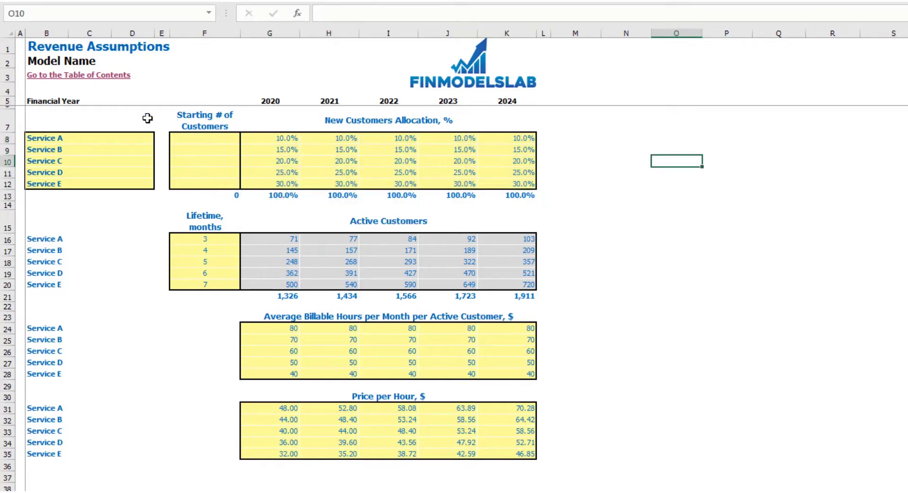
pyautogui.click(307, 143)
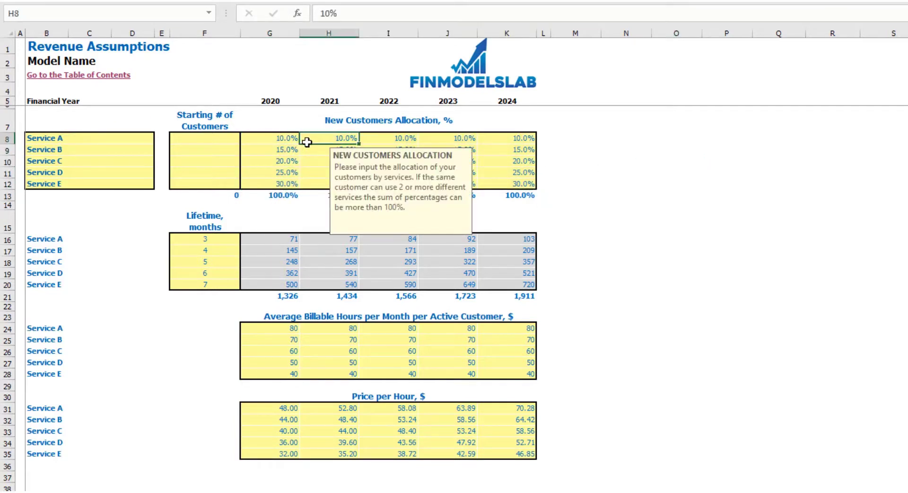
pyautogui.write('15')
pyautogui.press('Tab')
pyautogui.write('20')
pyautogui.click(286, 152)
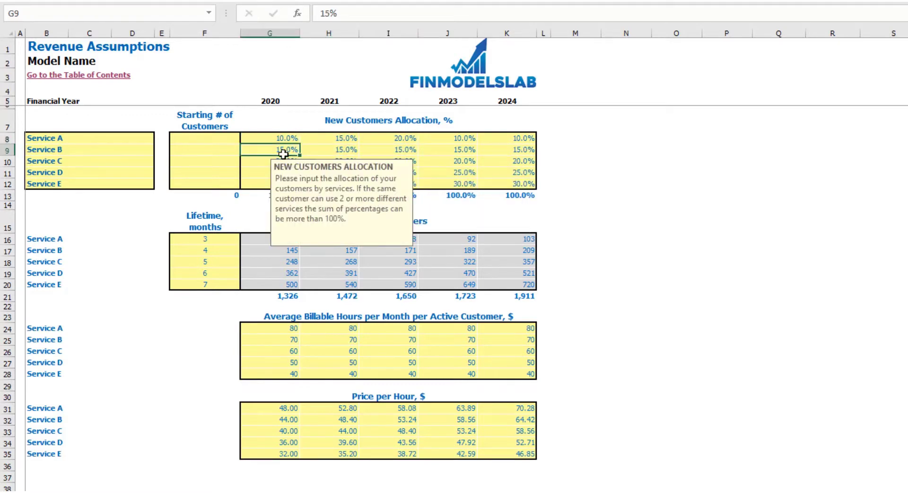
pyautogui.click(628, 182)
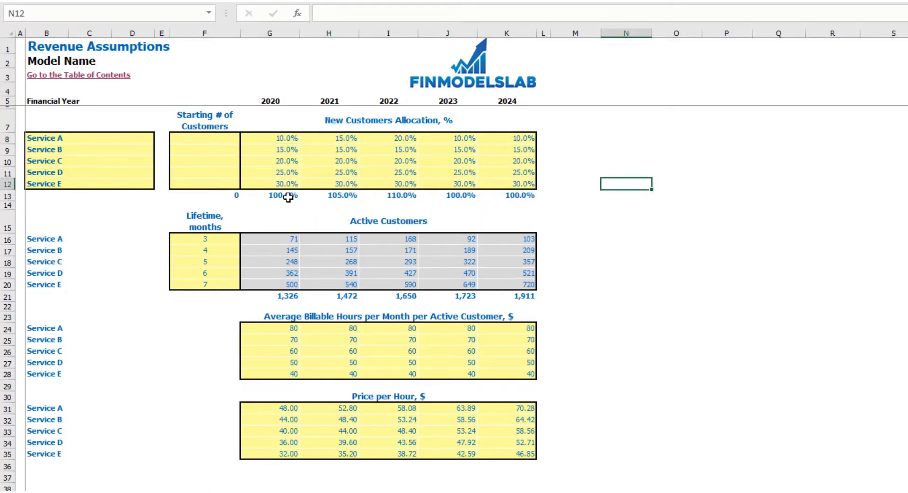
pyautogui.moveTo(273, 196); pyautogui.dragTo(523, 197)
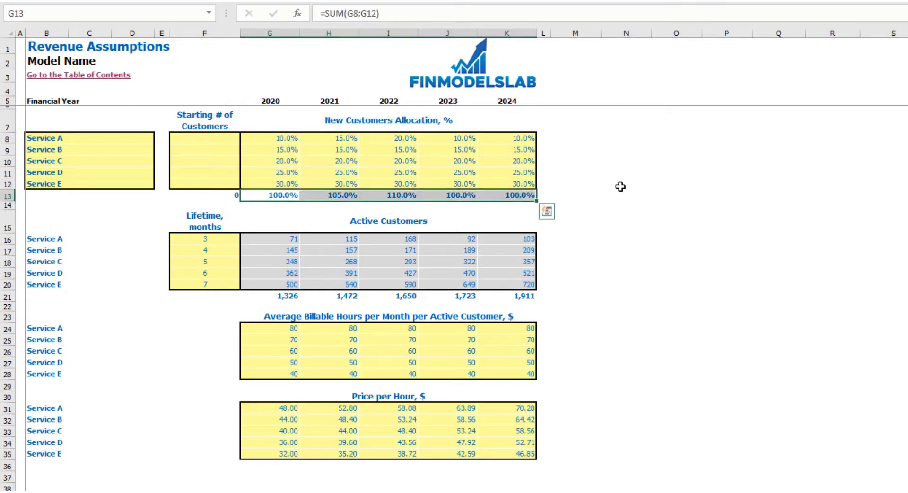
pyautogui.click(640, 182)
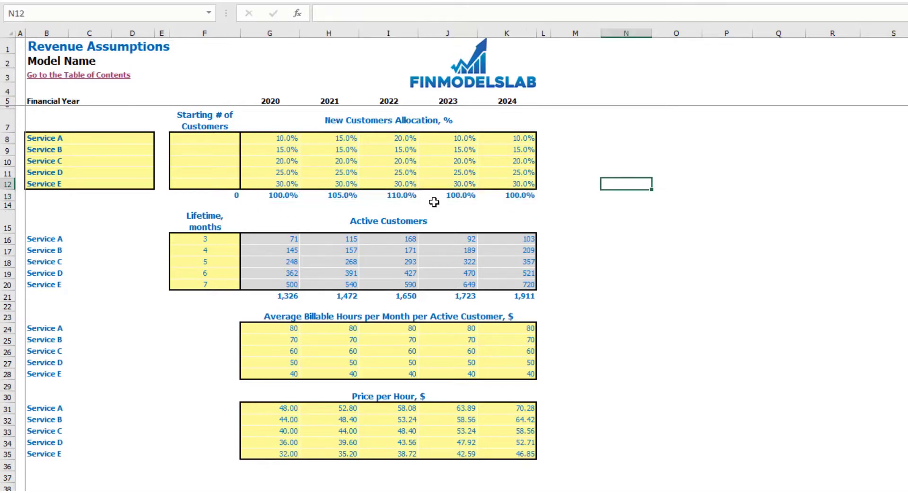
# Step: Set Service E's new customer allocation to 25% for 2021 and 20% for 2022, and check the yearly totals
pyautogui.click(352, 187)
pyautogui.write('25')
pyautogui.press('Return')
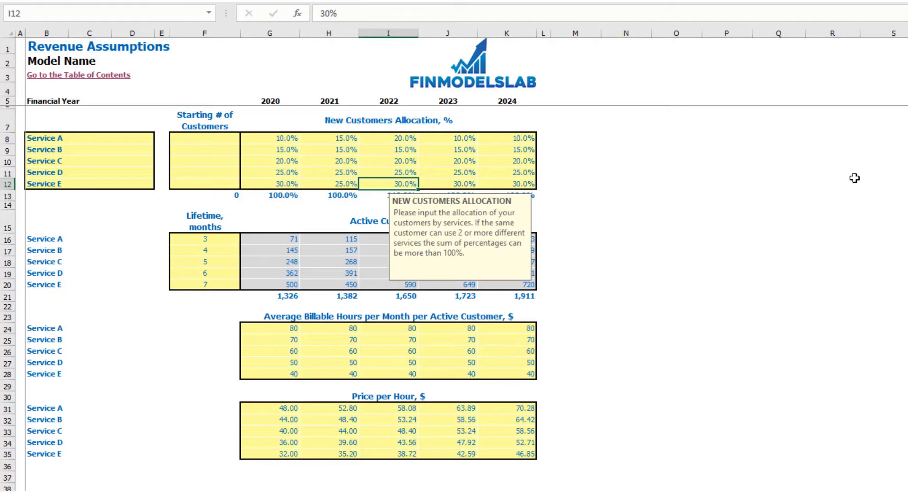
pyautogui.write('20')
pyautogui.click(854, 177)
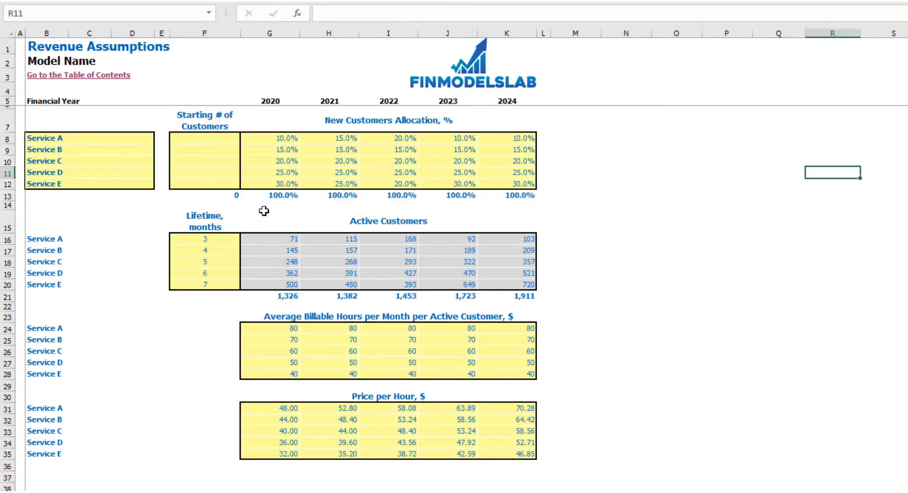
pyautogui.moveTo(277, 192); pyautogui.dragTo(510, 196)
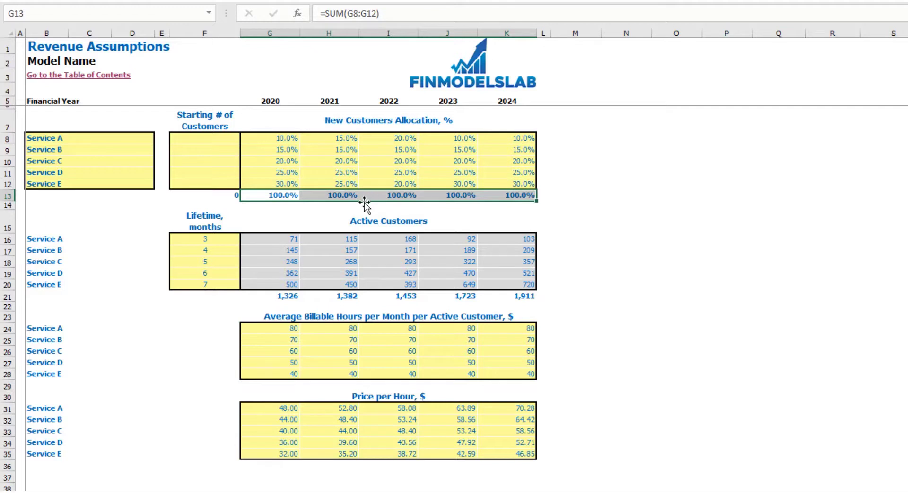
# Step: Set the customer lifetime for Services A to E to 5, 6, 10, 12 and 15 months and check the active customers by year
pyautogui.click(617, 183)
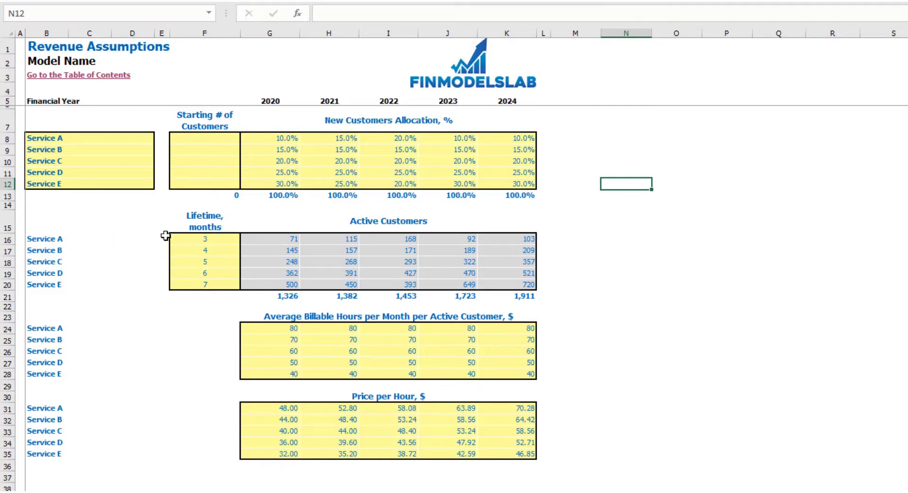
pyautogui.click(183, 237)
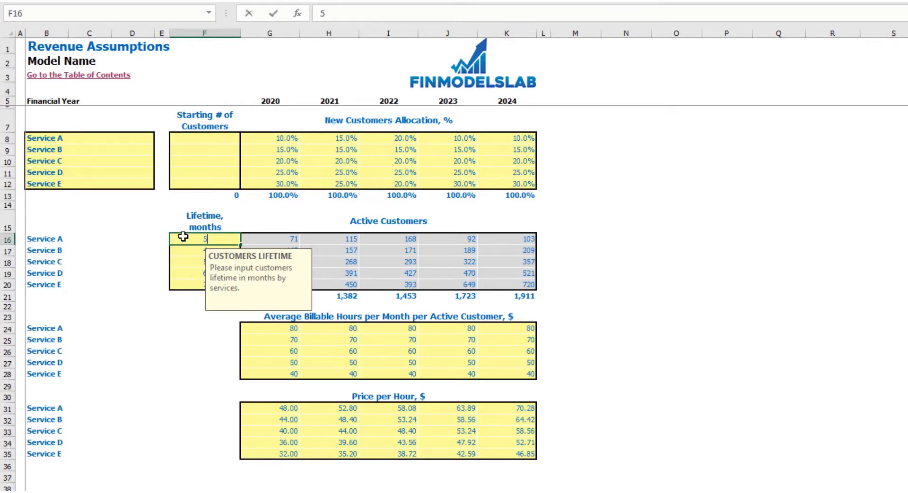
pyautogui.press('Return')
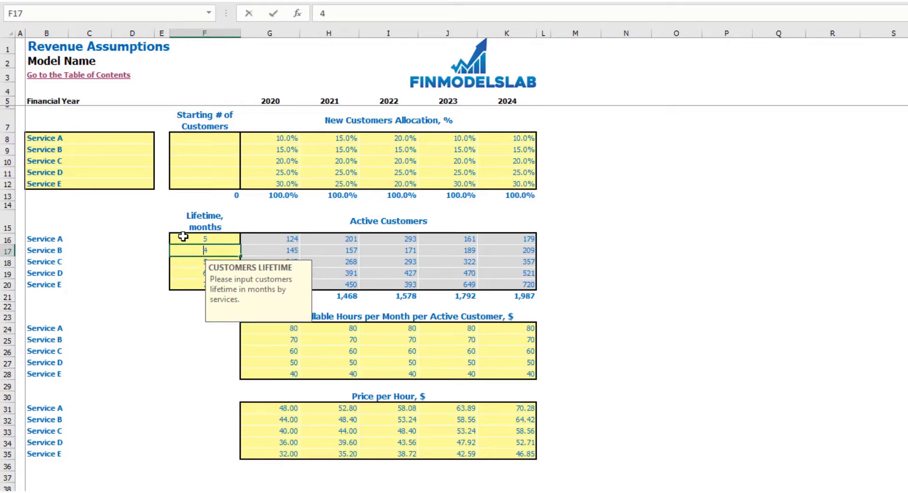
pyautogui.write('6')
pyautogui.press('Return')
pyautogui.write('10')
pyautogui.press('Return')
pyautogui.write('12')
pyautogui.press('Return')
pyautogui.write('15')
pyautogui.press('Return')
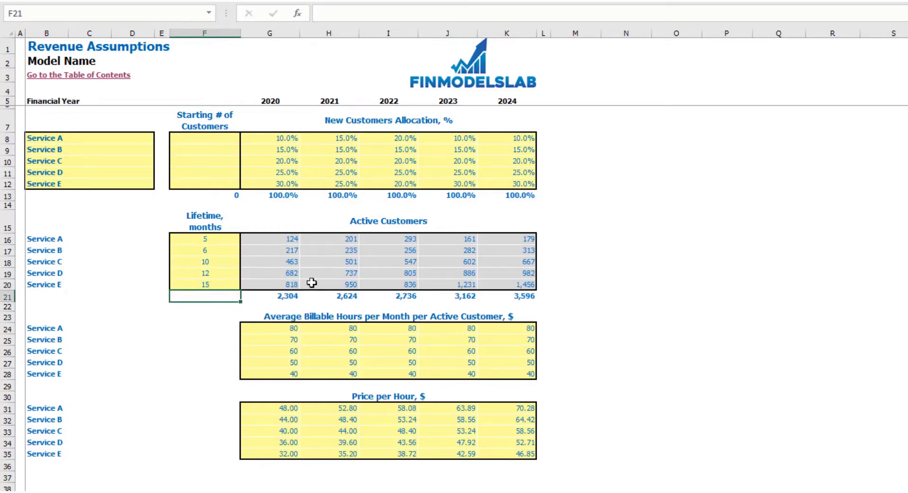
pyautogui.moveTo(289, 241); pyautogui.dragTo(532, 285)
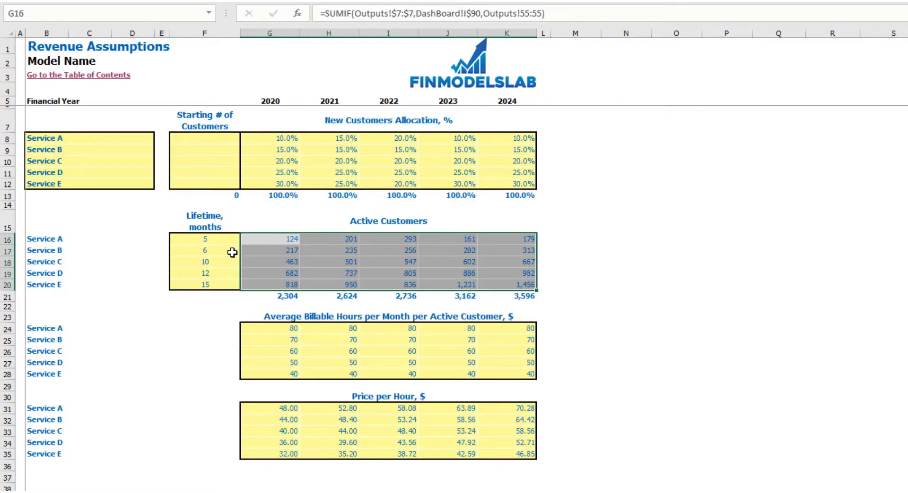
# Step: Set Service A's customer lifetime to 8 months and check the yearly active customer totals
pyautogui.click(224, 238)
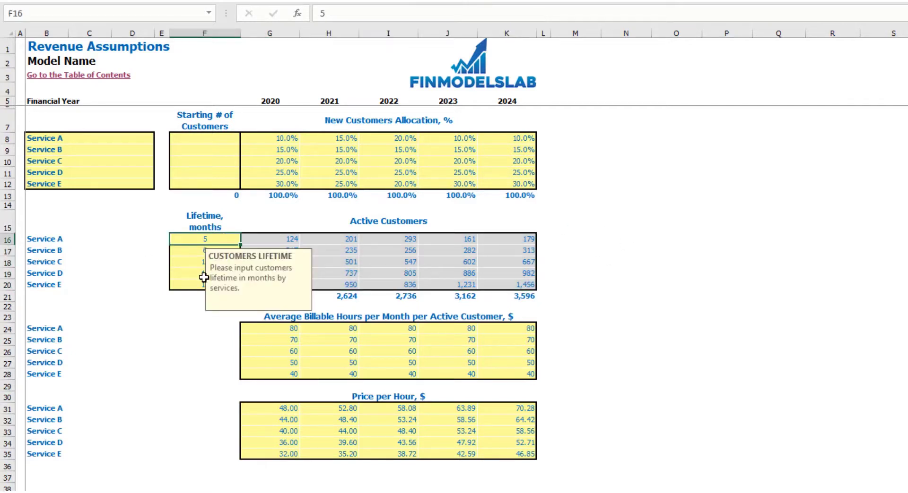
pyautogui.write('8')
pyautogui.press('Return')
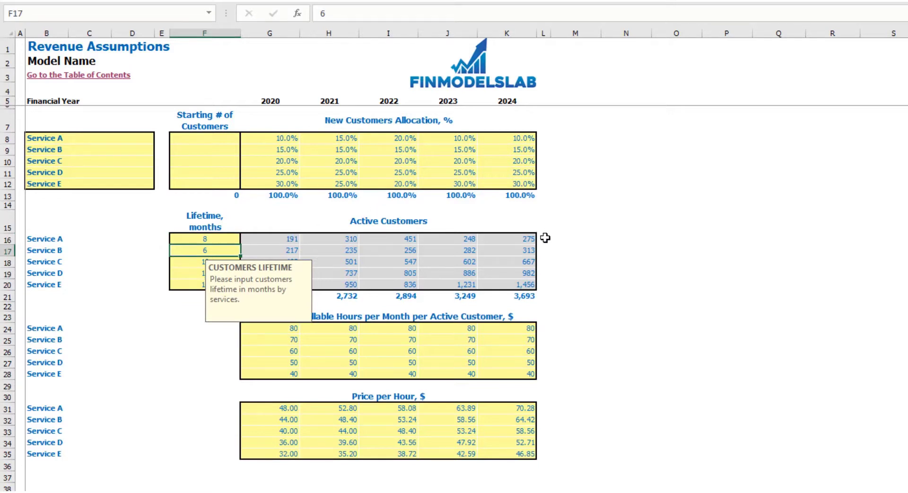
pyautogui.click(587, 214)
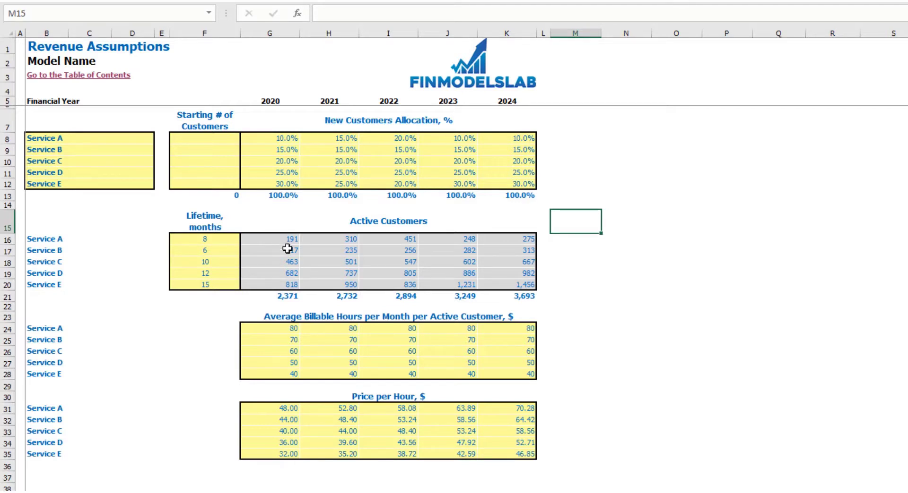
pyautogui.click(288, 298)
pyautogui.moveTo(319, 303); pyautogui.dragTo(508, 297)
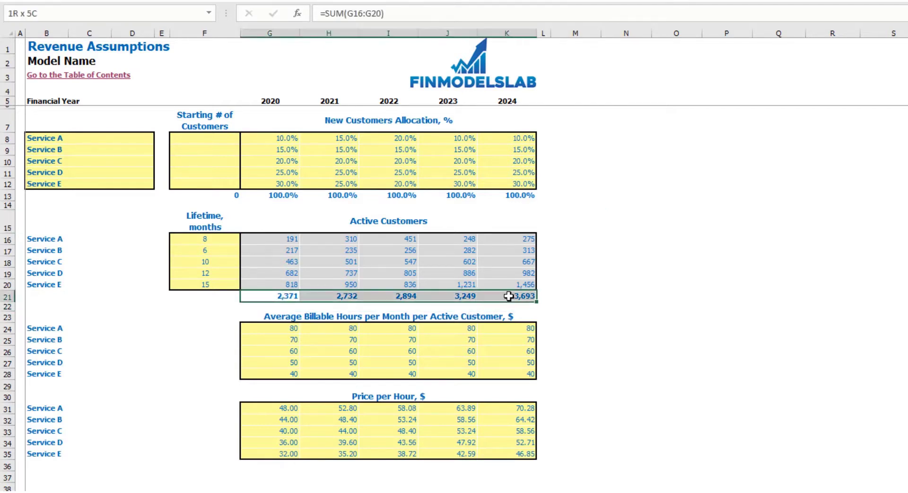
pyautogui.click(631, 279)
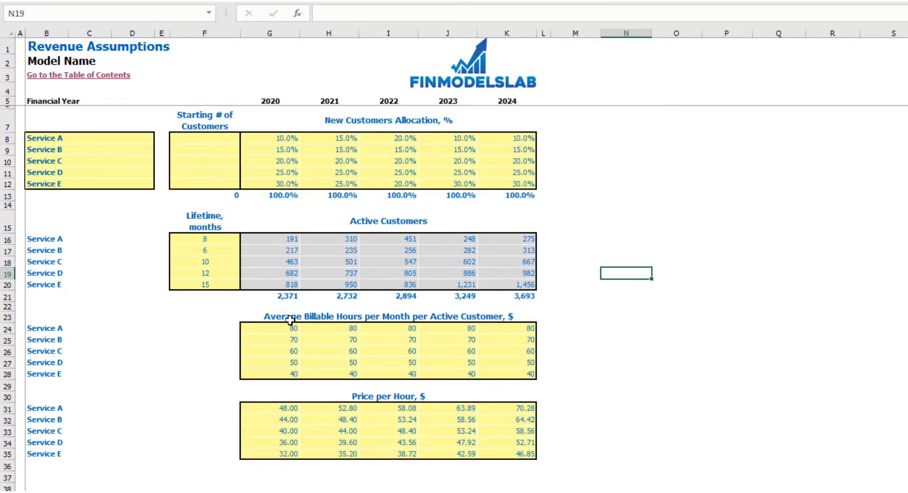
# Step: Set Service A's average billable hours per month per active customer to 100, 110, 120, 130 and 140 for 2020 to 2024
pyautogui.click(44, 330)
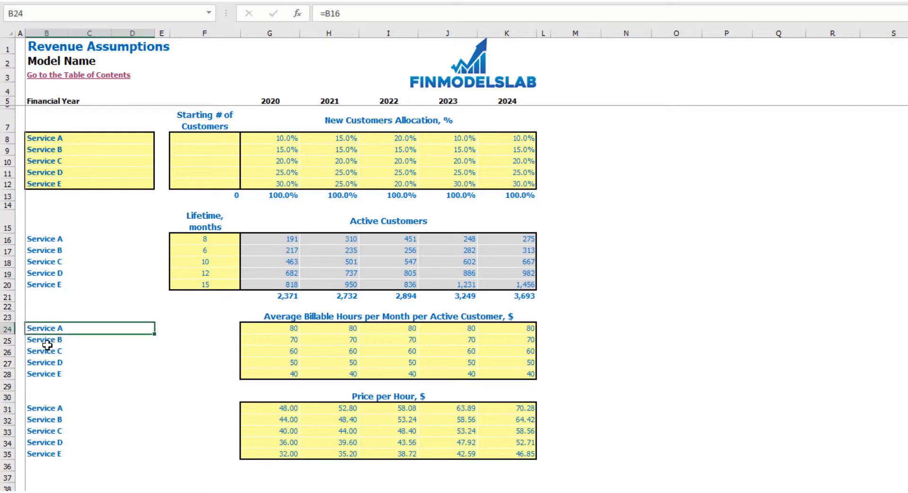
pyautogui.moveTo(44, 340); pyautogui.dragTo(45, 374)
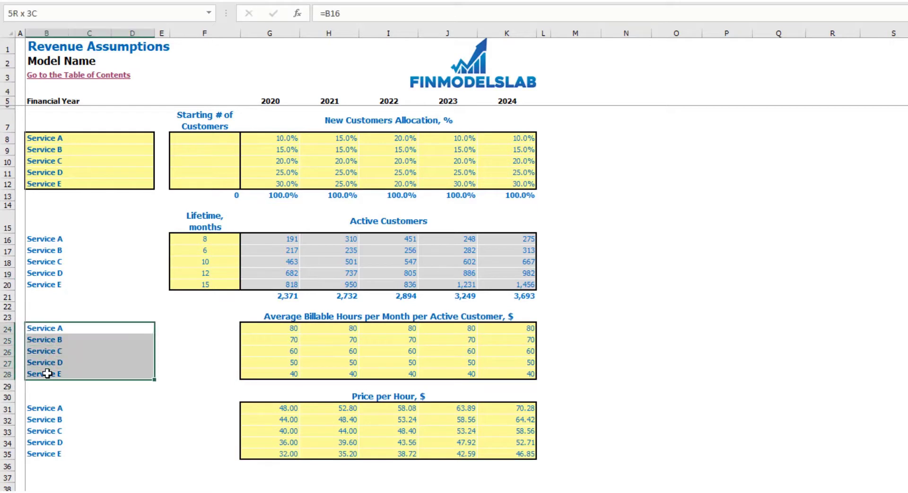
pyautogui.click(264, 332)
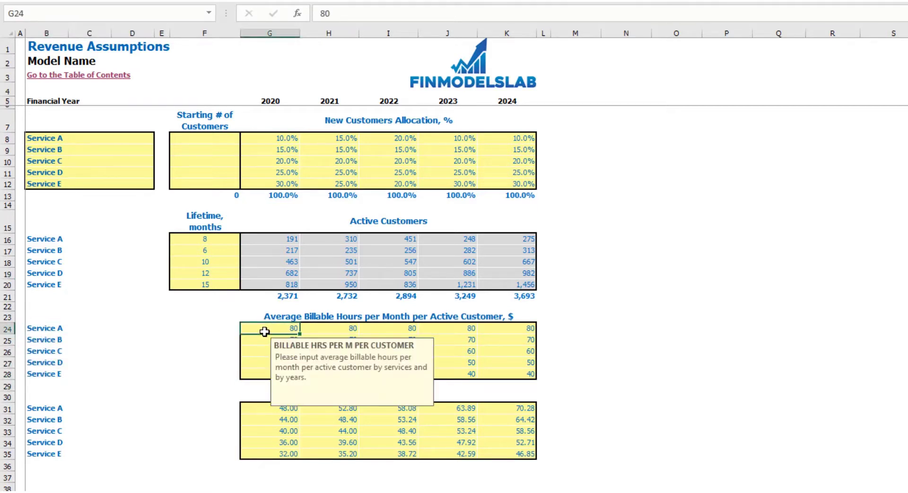
pyautogui.write('100')
pyautogui.press('Tab')
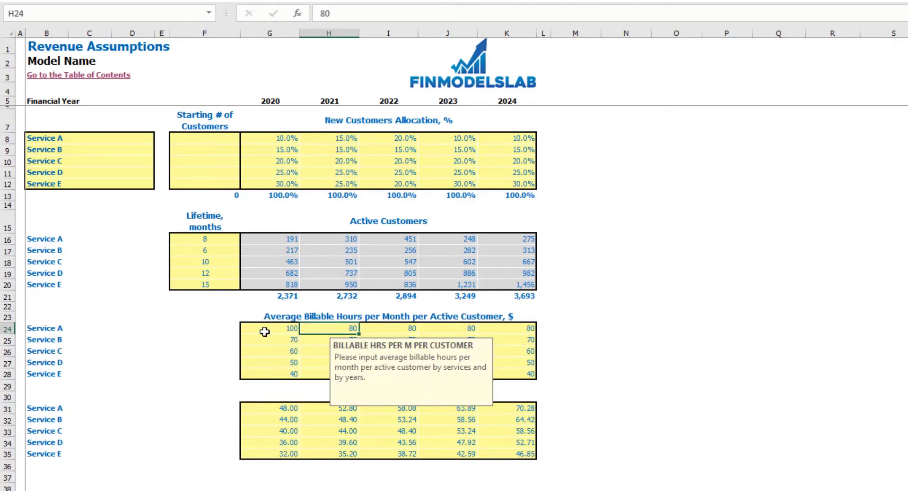
pyautogui.write('110')
pyautogui.press('Tab')
pyautogui.write('120')
pyautogui.press('Tab')
pyautogui.write('130')
pyautogui.press('Tab')
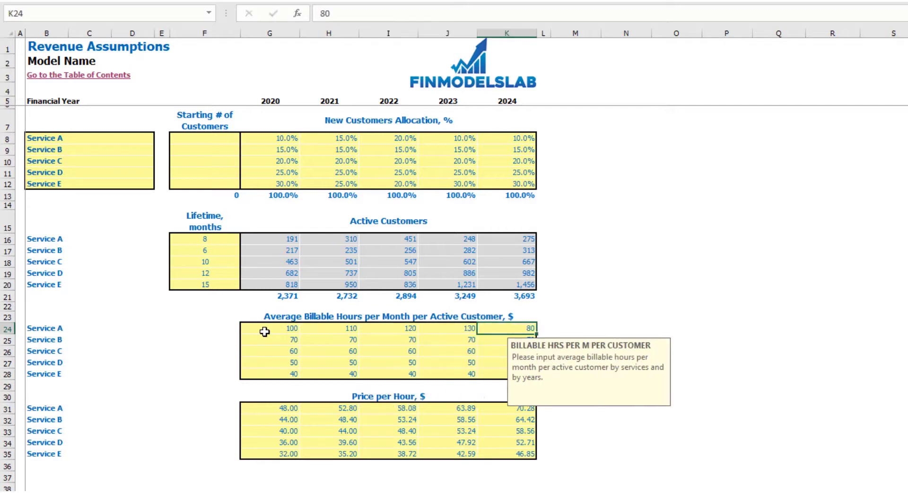
pyautogui.write('140')
pyautogui.press('Return')
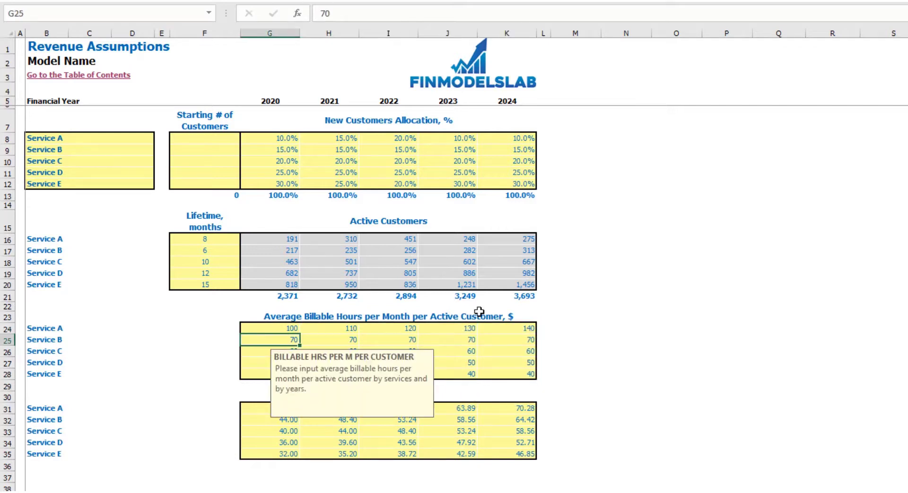
pyautogui.click(620, 285)
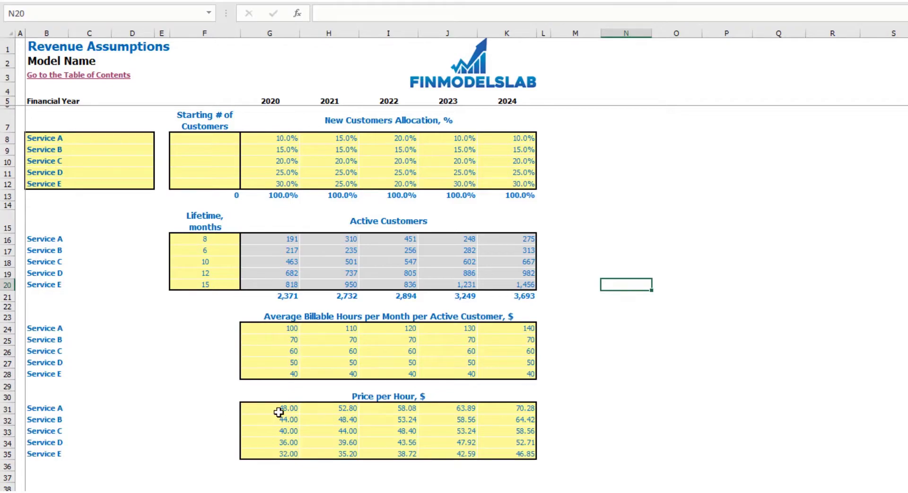
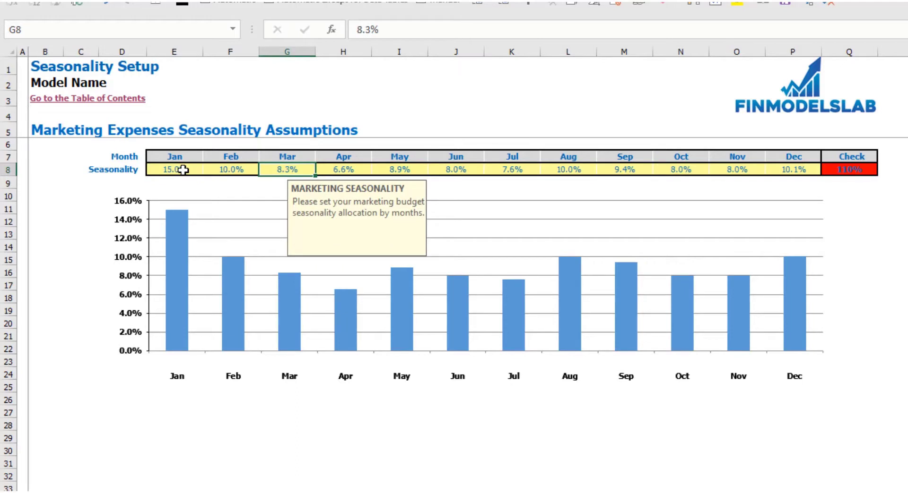
# Step: Set the marketing seasonality to 5% for March, 10% for April, 8% for May, 6% for June and 7% for July
pyautogui.write('10')
pyautogui.press('Tab')
pyautogui.write('8')
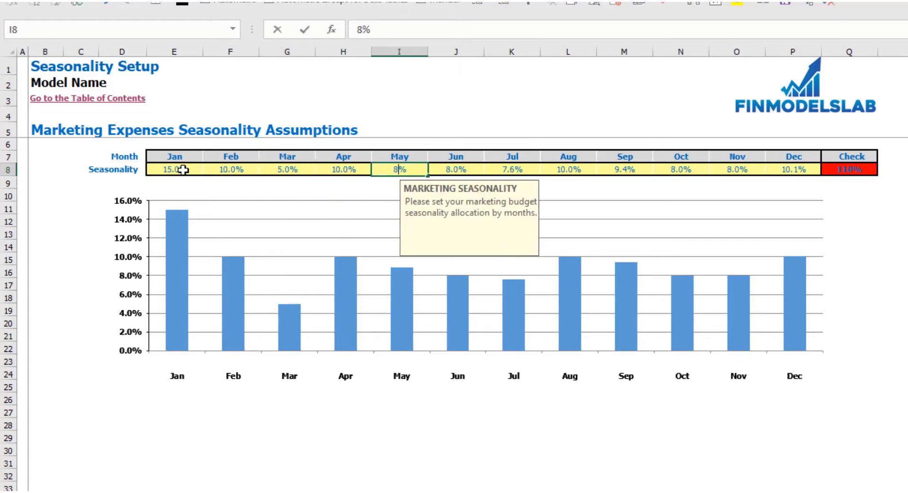
pyautogui.press('Tab')
pyautogui.write('6')
pyautogui.press('Tab')
pyautogui.write('7')
pyautogui.press('Tab')
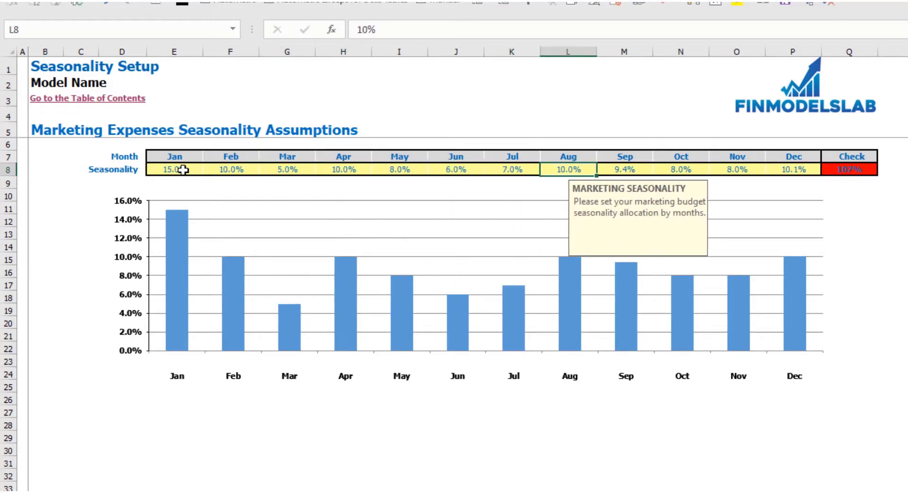
# Step: Set the marketing seasonality to 5% for August, 10% for September, 15% for October, and 5% each for November and December
pyautogui.write('5')
pyautogui.press('Tab')
pyautogui.write('10')
pyautogui.press('Tab')
pyautogui.write('15')
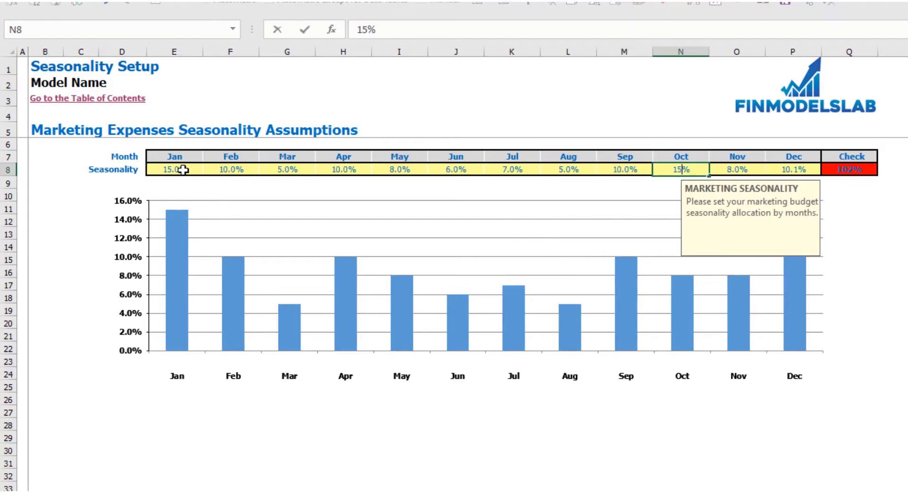
pyautogui.press('Tab')
pyautogui.write('5')
pyautogui.press('Tab')
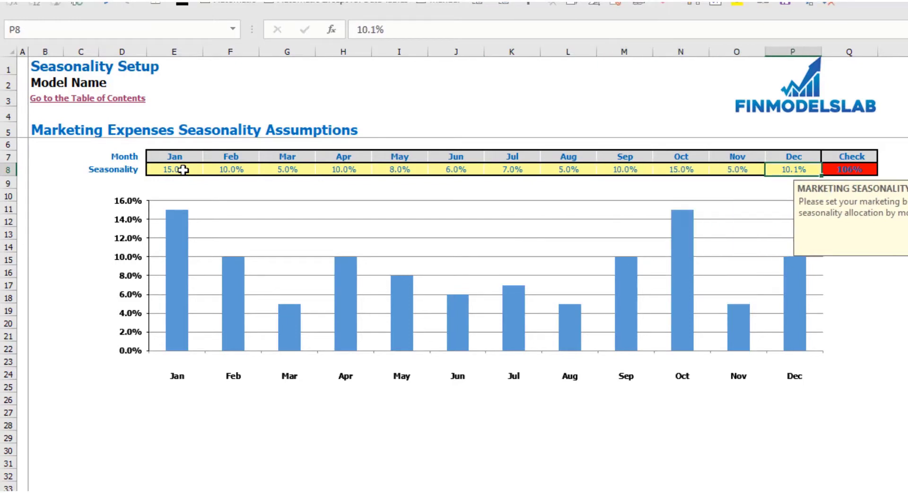
pyautogui.write('5')
pyautogui.press('Return')
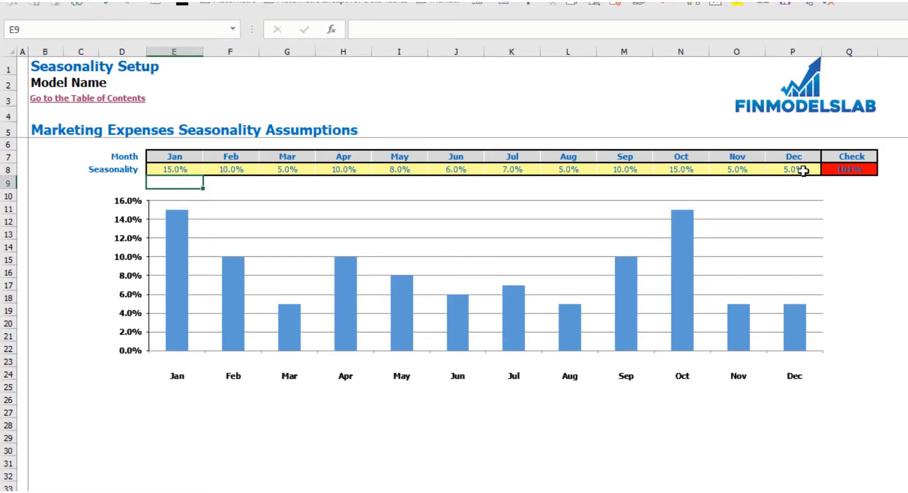
# Step: Examine the seasonality check total and set October's marketing seasonality to 14%
pyautogui.click(866, 171)
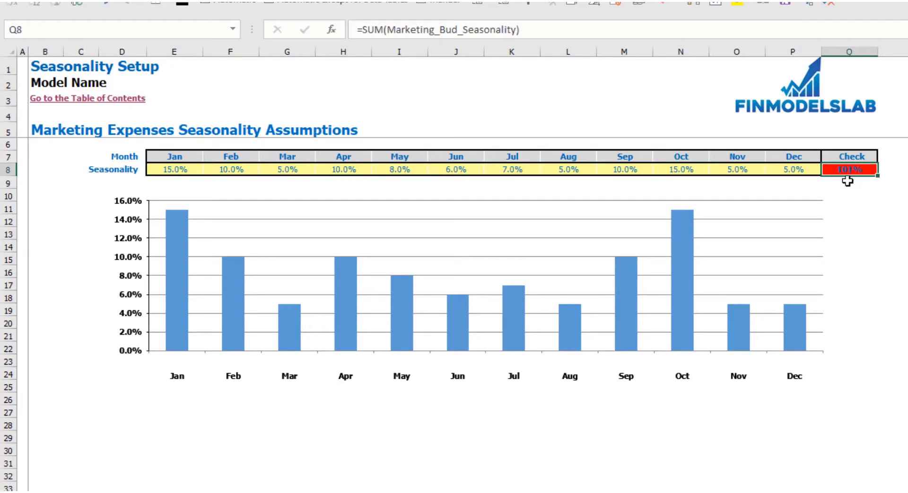
pyautogui.click(691, 173)
pyautogui.write('14')
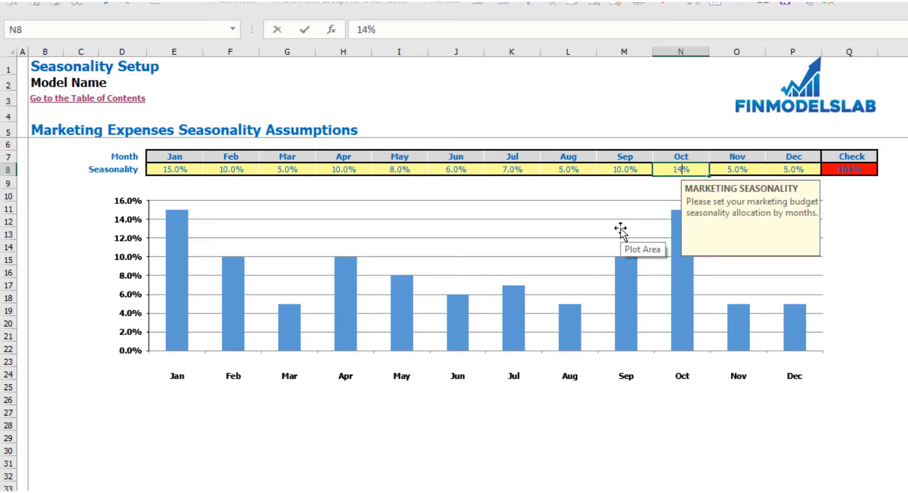
pyautogui.press('Return')
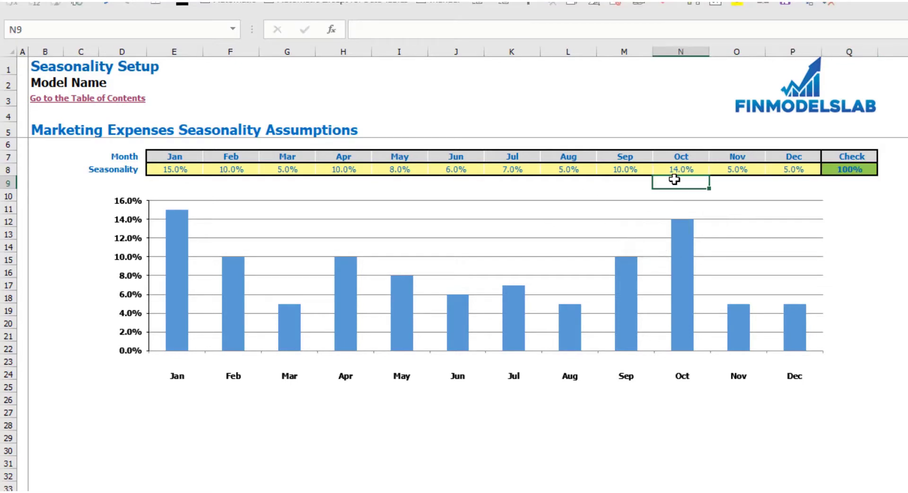
pyautogui.click(866, 169)
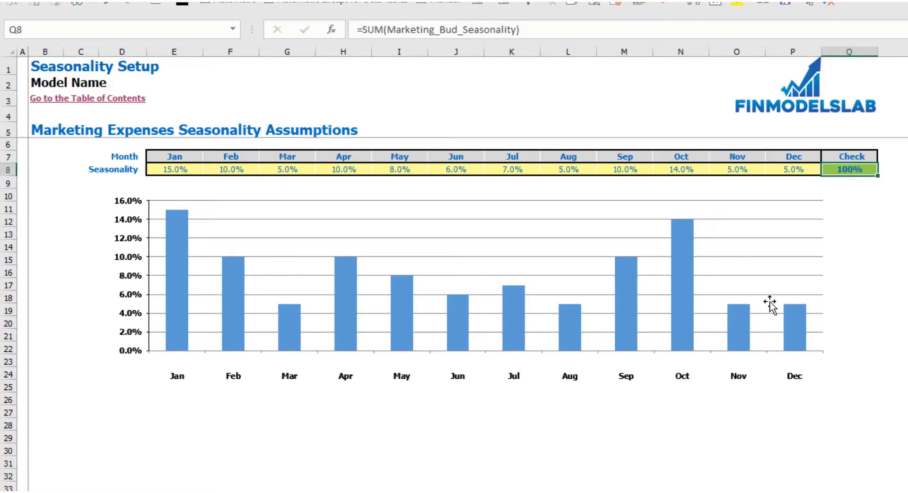
# Step: Spread the marketing seasonality evenly by entering =1/12 for January and copying it to February through December
pyautogui.click(183, 171)
pyautogui.write('=')
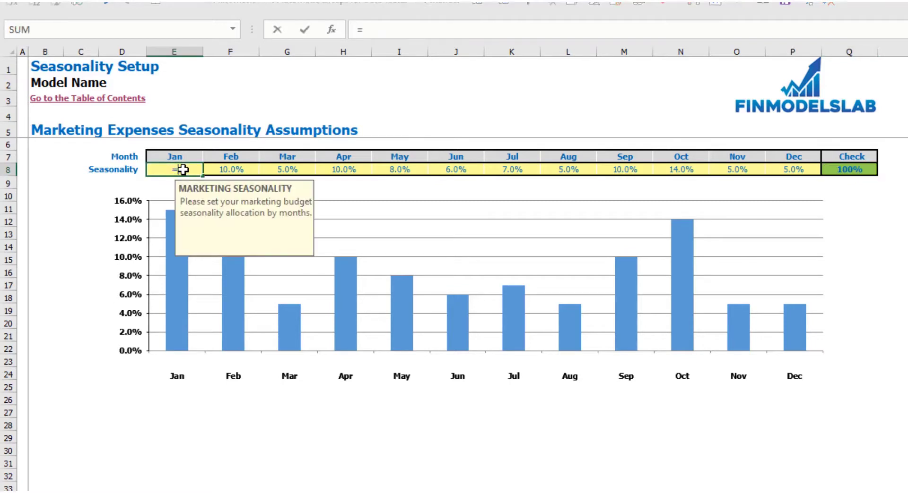
pyautogui.write('1/12')
pyautogui.hotkey('ctrl', 'Return')
pyautogui.hotkey('ctrl', 'c')
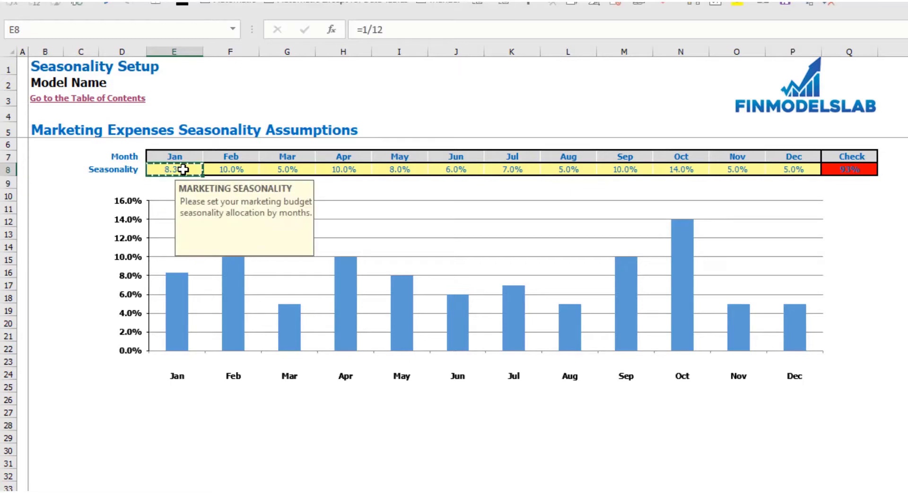
pyautogui.press('Right')
pyautogui.hotkey('shift', 'Right')
pyautogui.hotkey('shift', 'Right')
pyautogui.hotkey('shift', 'Right')
pyautogui.hotkey('shift', 'Right')
pyautogui.hotkey('shift', 'Right')
pyautogui.hotkey('shift', 'Right')
pyautogui.hotkey('shift', 'Right')
pyautogui.hotkey('shift', 'Right')
pyautogui.hotkey('shift', 'Right')
pyautogui.hotkey('shift', 'Right')
pyautogui.hotkey('ctrl', 'v')
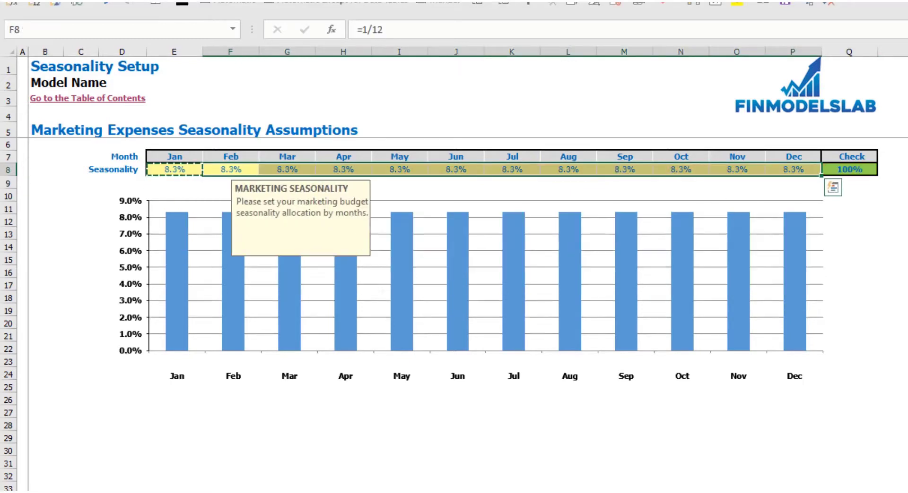
pyautogui.click(891, 234)
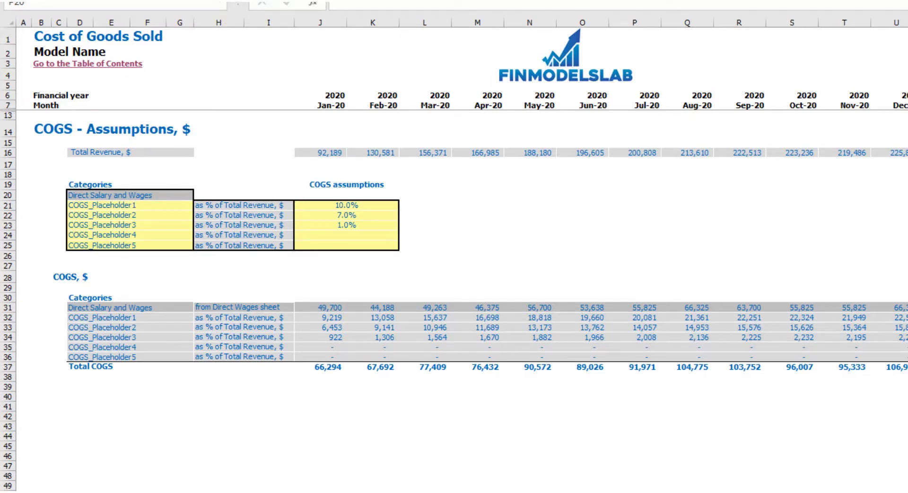
pyautogui.press('Right')
pyautogui.press('Right')
pyautogui.press('Right')
pyautogui.press('Right')
pyautogui.press('Right')
pyautogui.press('Right')
pyautogui.press('Right')
pyautogui.press('Right')
pyautogui.press('Right')
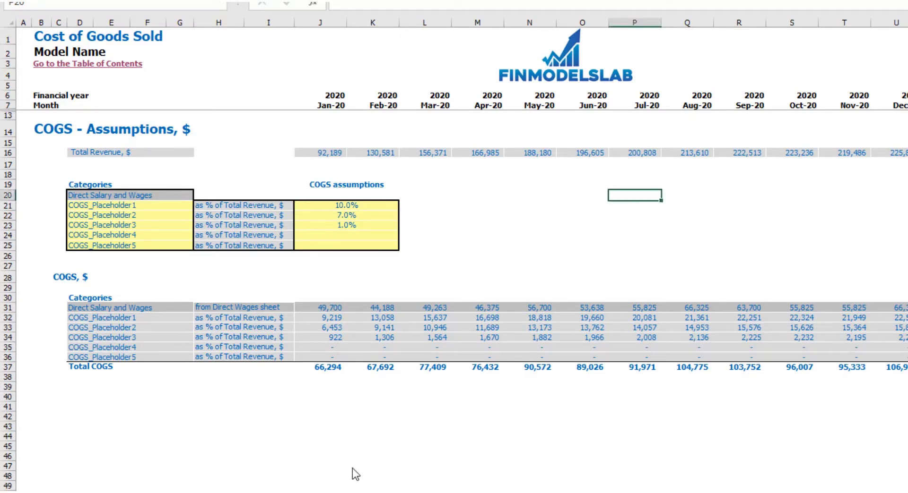
# Step: Rename the COGS_Placeholder1 category in the COGS assumptions as Hosting and select its percentage assumption
pyautogui.click(158, 212)
pyautogui.moveTo(158, 207); pyautogui.dragTo(132, 206)
pyautogui.write('Hosting')
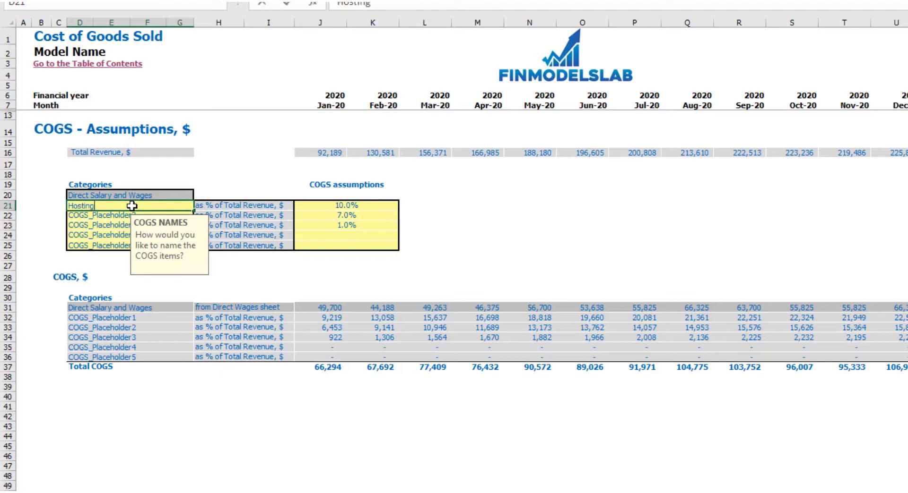
pyautogui.press('Return')
pyautogui.click(479, 235)
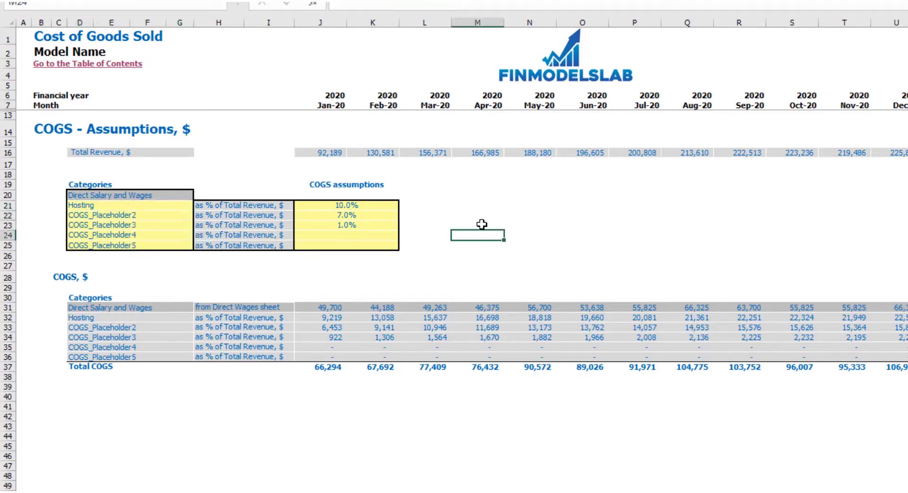
pyautogui.click(367, 209)
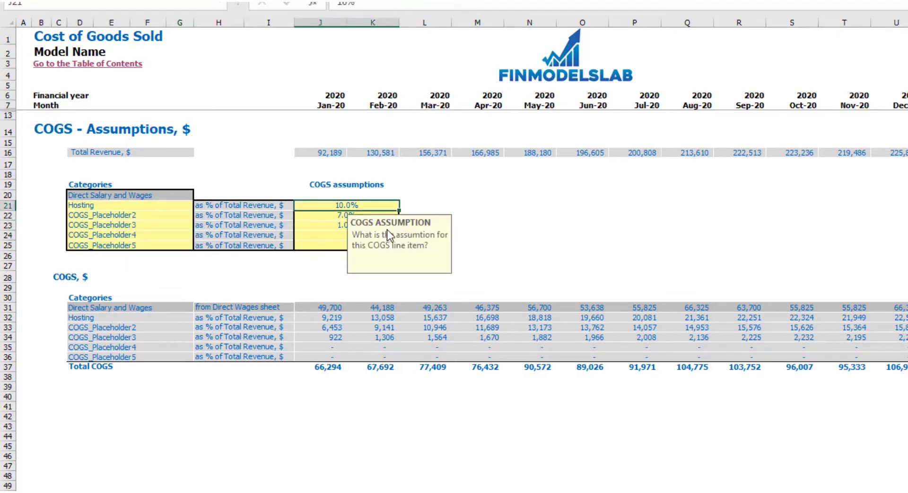
# Step: Set the Hosting assumption to 15% of total revenue and review the total revenue row and COGS percentages
pyautogui.write('15')
pyautogui.press('Return')
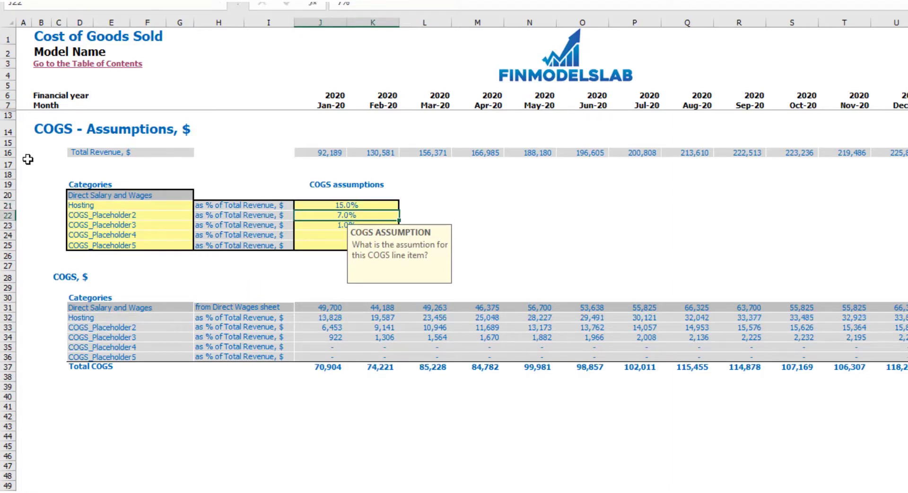
pyautogui.click(7, 152)
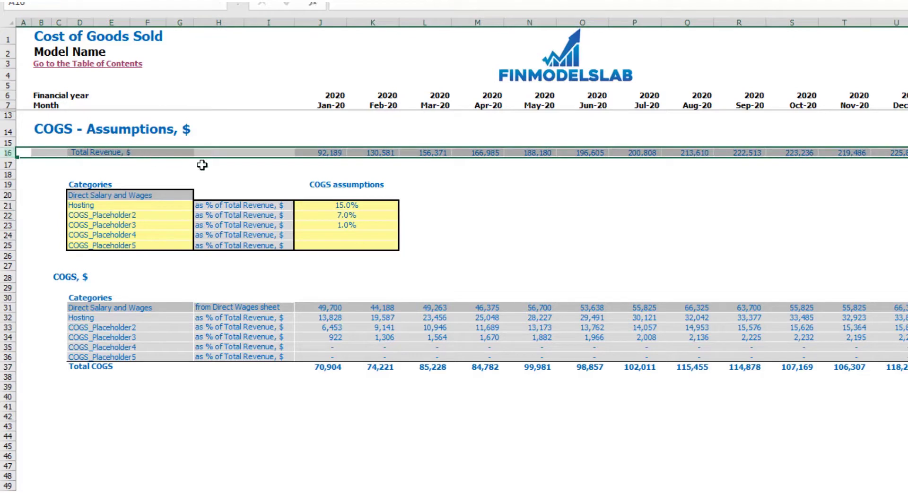
pyautogui.click(336, 178)
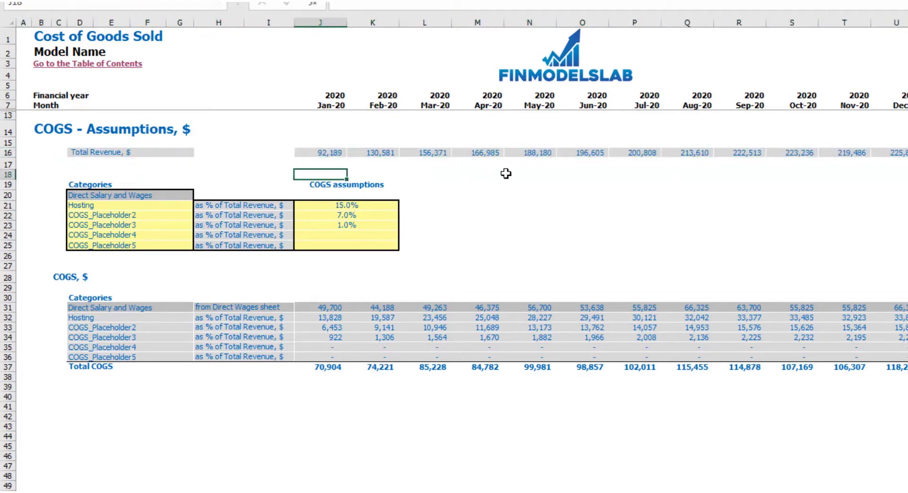
pyautogui.moveTo(329, 208); pyautogui.dragTo(347, 243)
pyautogui.click(446, 178)
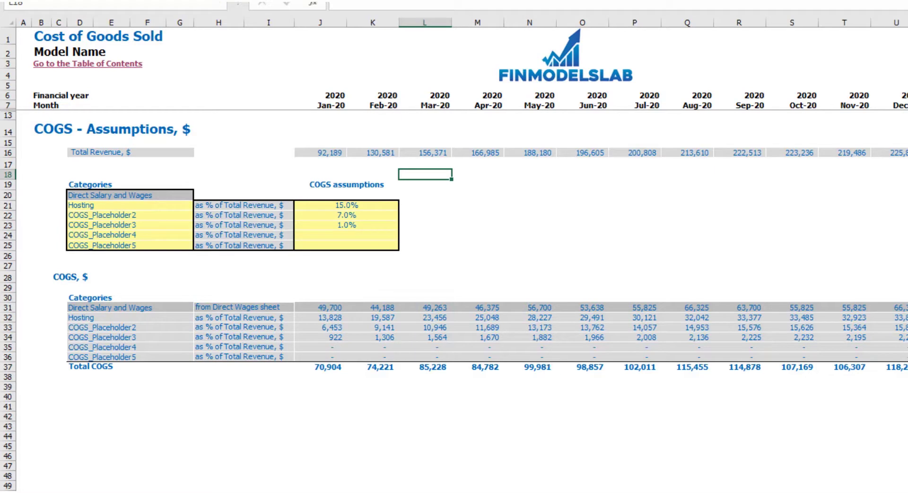
# Step: Open the Income Statement sheet and expand the detail rows behind Total COGS
pyautogui.hotkey('ctrl', 'pagedown')
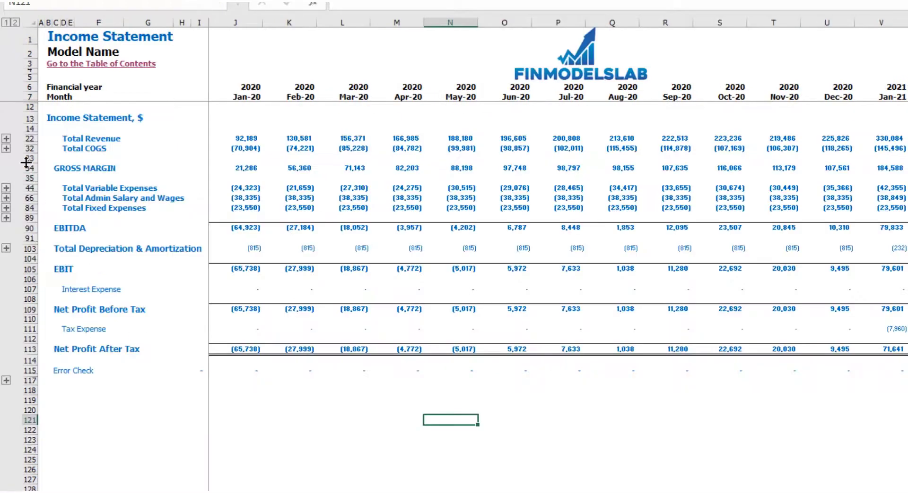
pyautogui.click(6, 148)
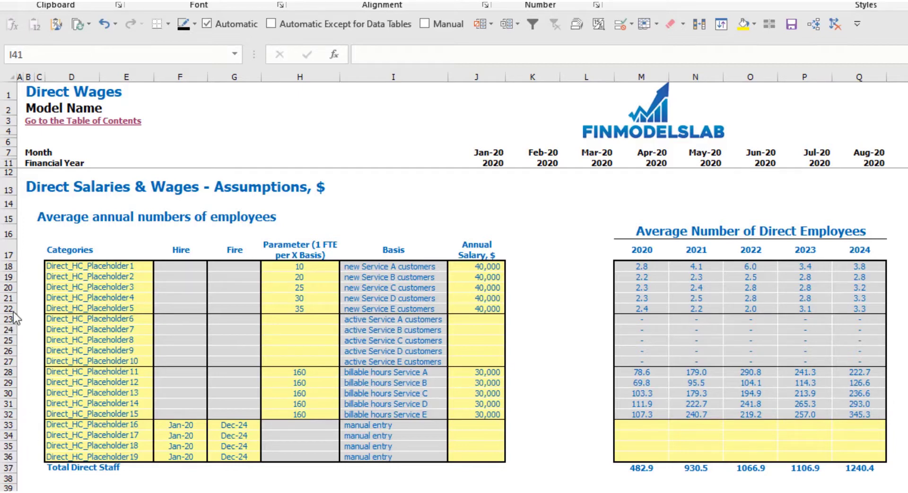
# Step: On the Direct Wages sheet, rename the first two staff categories as AE and SDR
pyautogui.moveTo(18, 267); pyautogui.dragTo(20, 310)
pyautogui.click(27, 290)
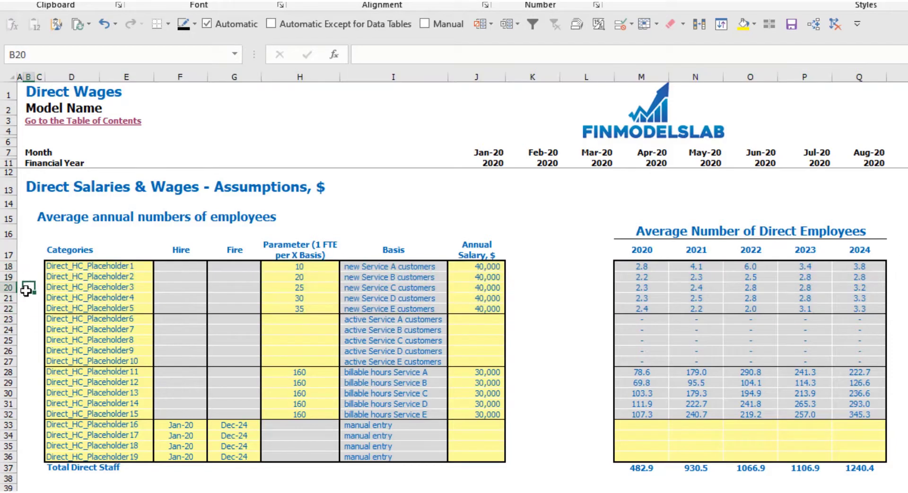
pyautogui.click(90, 268)
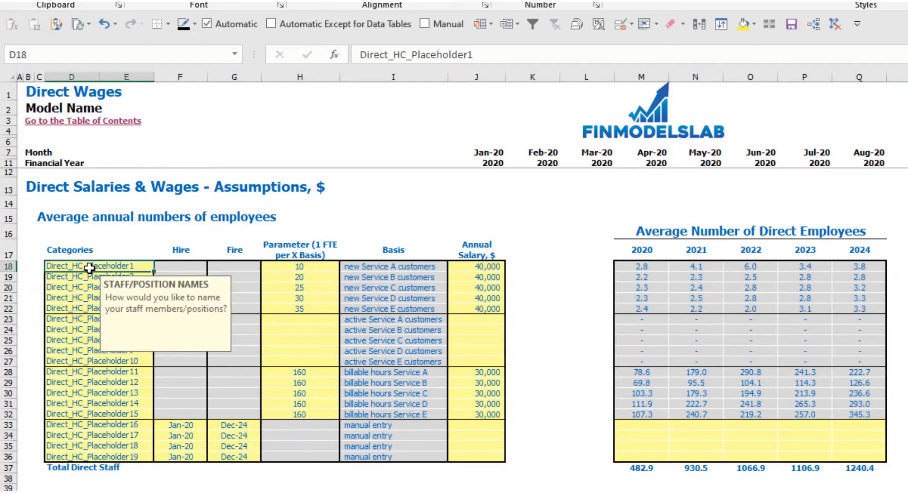
pyautogui.write('AE')
pyautogui.press('Return')
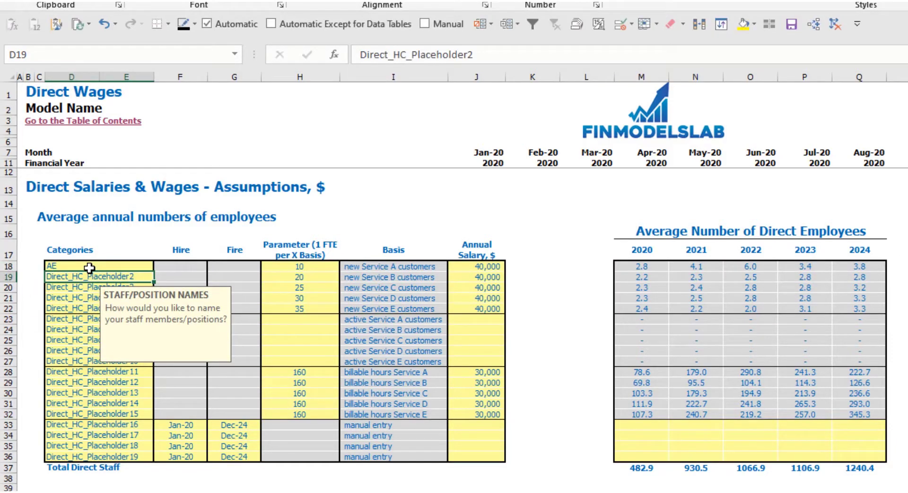
pyautogui.write('SDR')
pyautogui.press('Return')
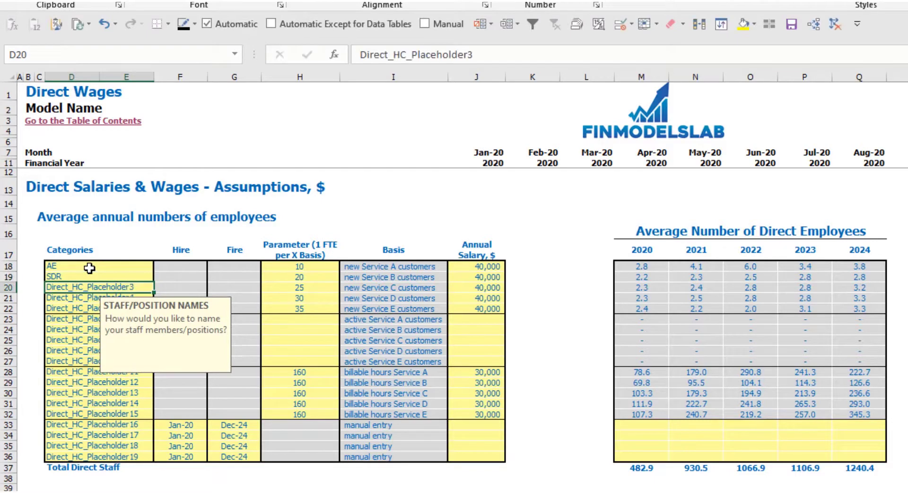
# Step: Set AE's parameter to one FTE per 15 new Service A customers
pyautogui.click(355, 207)
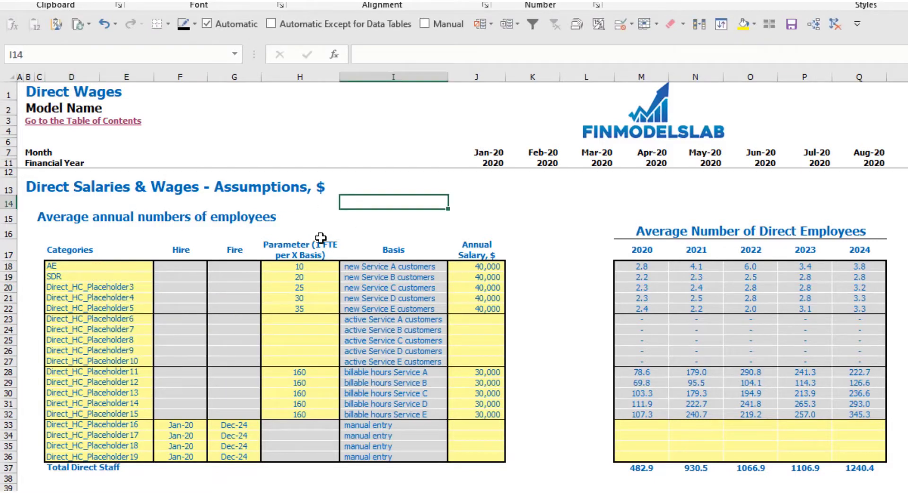
pyautogui.click(371, 255)
pyautogui.click(303, 255)
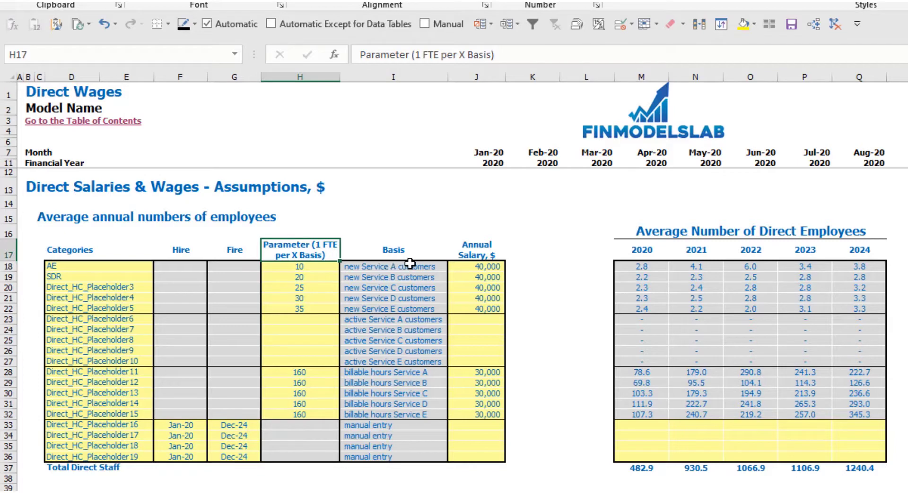
pyautogui.click(324, 275)
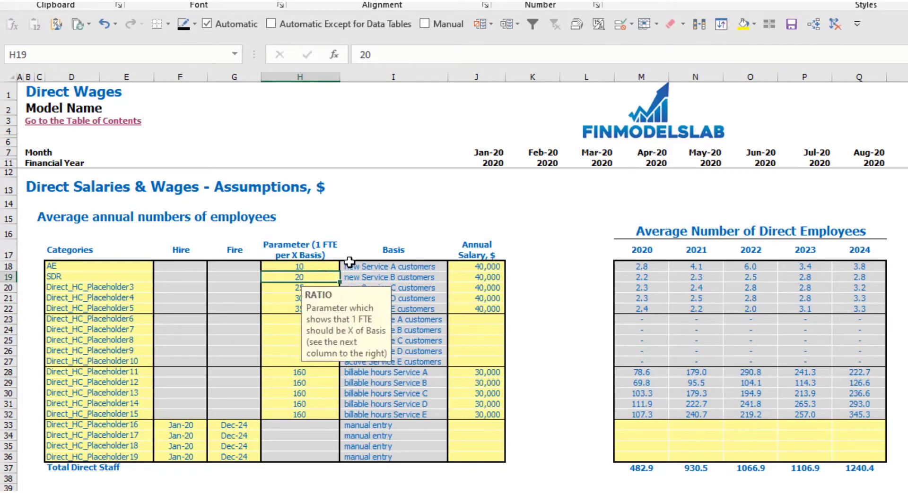
pyautogui.click(317, 265)
pyautogui.write('15')
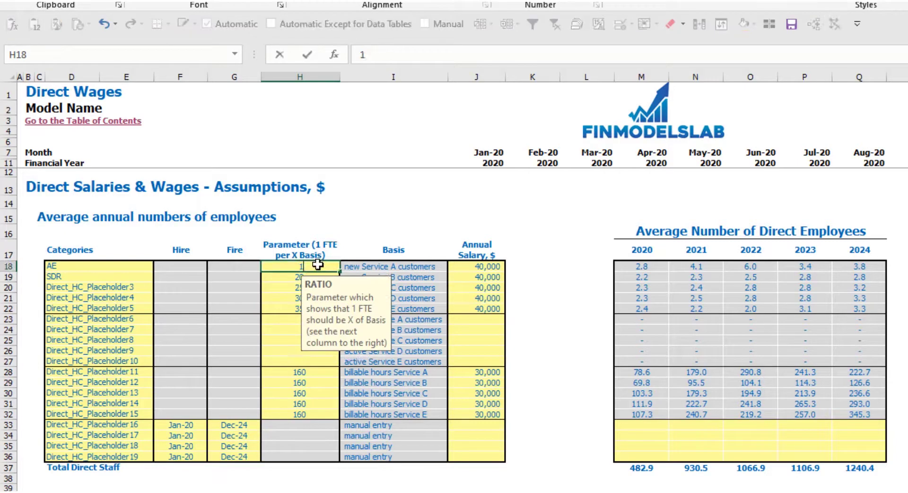
pyautogui.press('Return')
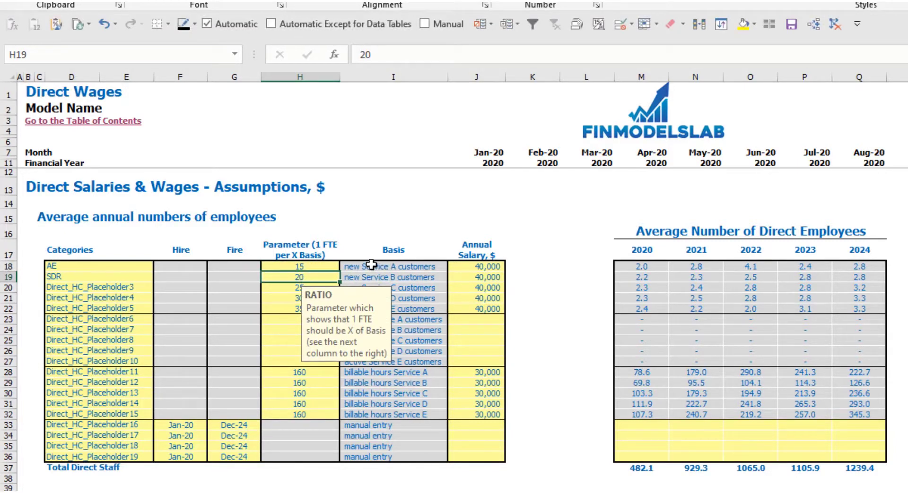
# Step: Review AE's average employee numbers for 2020 to 2024 and set its annual salary to $25,000
pyautogui.click(306, 267)
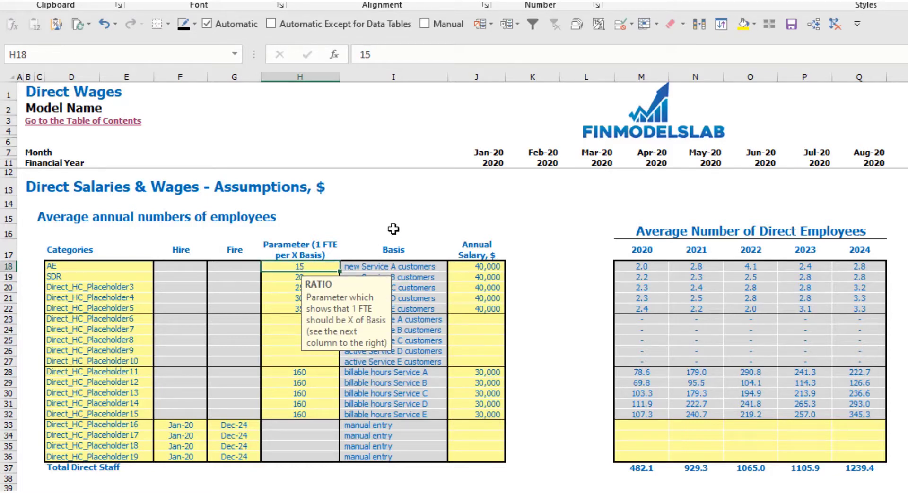
pyautogui.click(695, 207)
pyautogui.click(661, 267)
pyautogui.moveTo(662, 267); pyautogui.dragTo(866, 267)
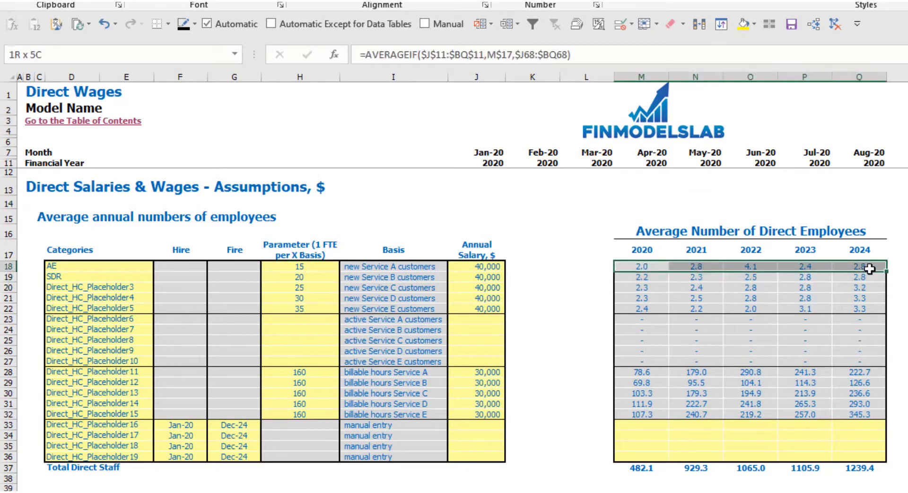
pyautogui.click(527, 217)
pyautogui.click(492, 267)
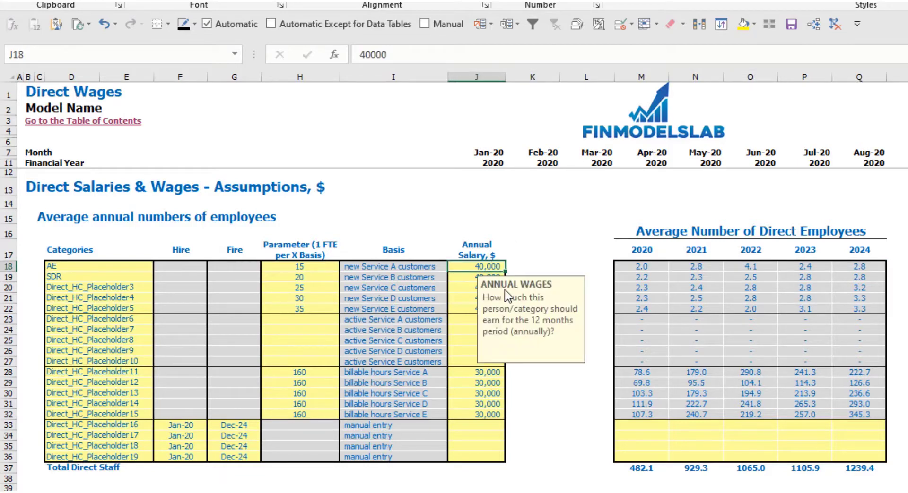
pyautogui.write('25,000')
pyautogui.press('Return')
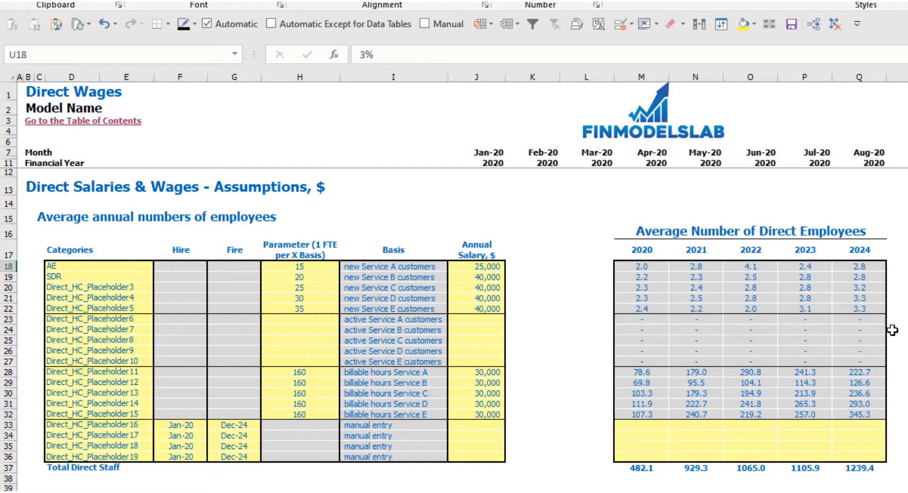
# Step: Set AE's annual salary raise to 5% for 2021, 4% for 2022, 3% for 2023 and 2% for 2024
pyautogui.press('Right')
pyautogui.press('Right')
pyautogui.press('Right')
pyautogui.press('Right')
pyautogui.press('Right')
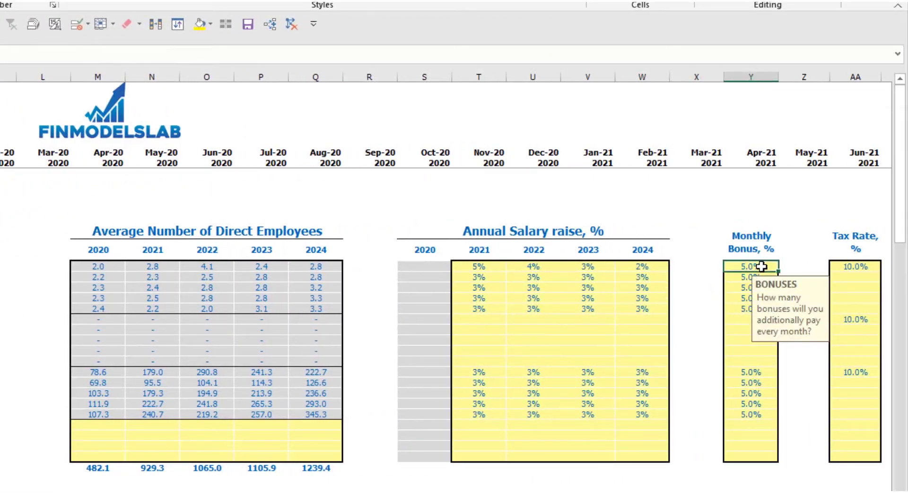
# Step: Set AE's monthly bonus to 10% and its tax rate to 12%
pyautogui.write('10%')
pyautogui.hotkey('ctrl', 'Return')
pyautogui.click(849, 264)
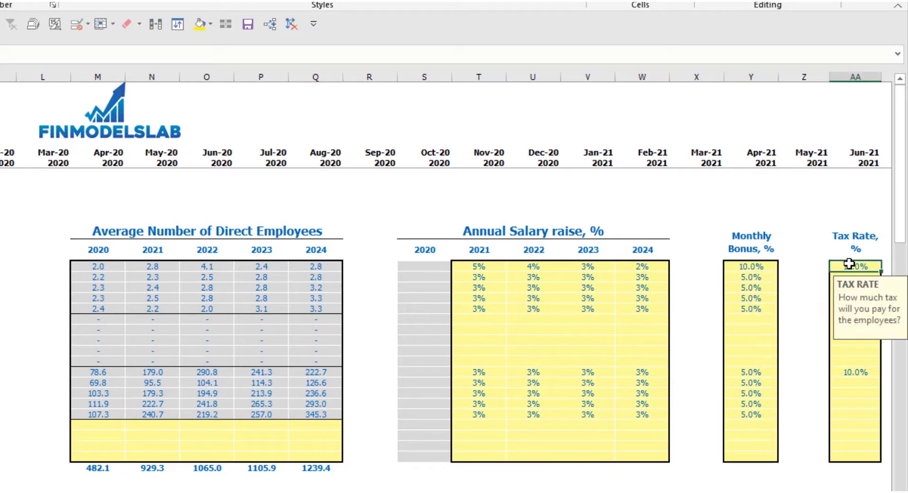
pyautogui.write('2')
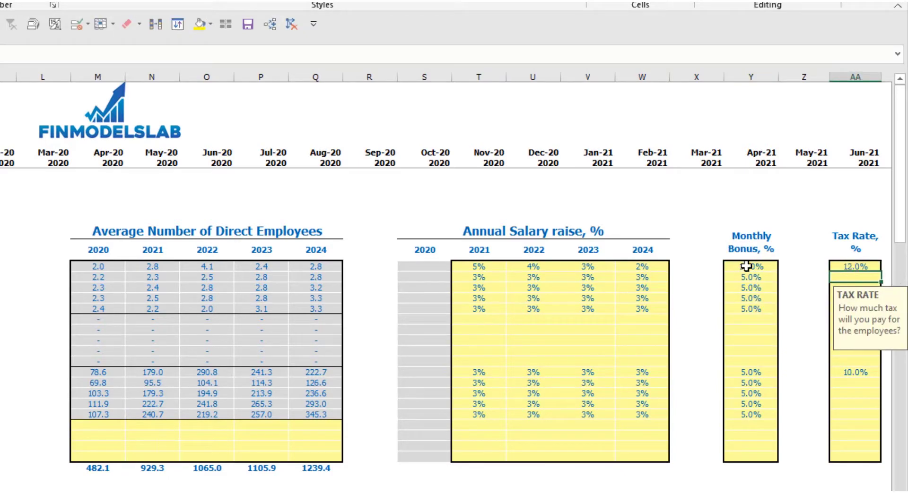
# Step: Clear the monthly bonus and tax rate entries for AE
pyautogui.click(752, 267)
pyautogui.press('Delete')
pyautogui.click(832, 260)
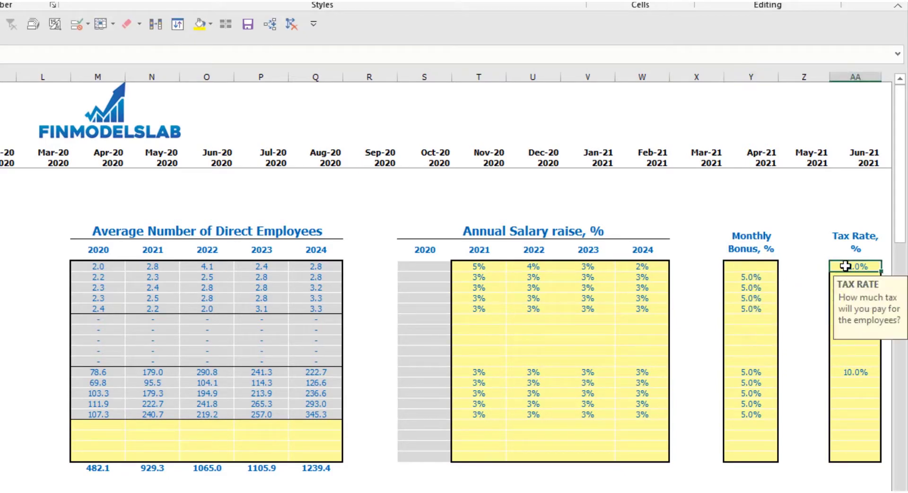
pyautogui.press('Delete')
pyautogui.hotkey('ctrl', 'z')
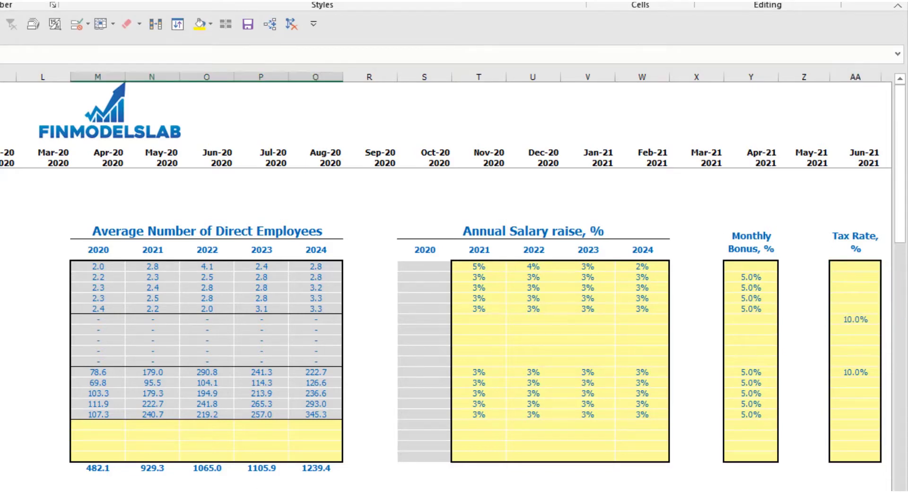
pyautogui.hotkey('ctrl', 'z')
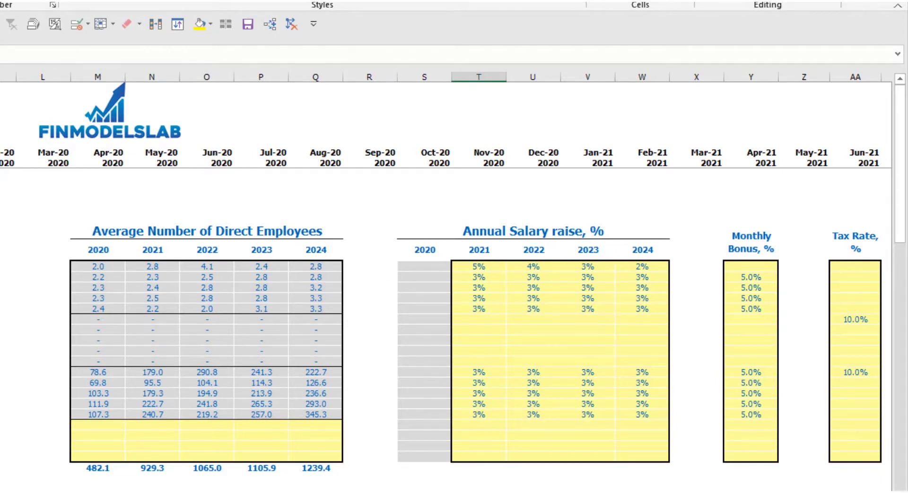
# Step: Examine the calculated direct staff numbers, monthly base salaries, monthly bonus and base taxes on the Direct Wages sheet
pyautogui.scroll(-8, 454, 331)
pyautogui.scroll(-7, 454, 331)
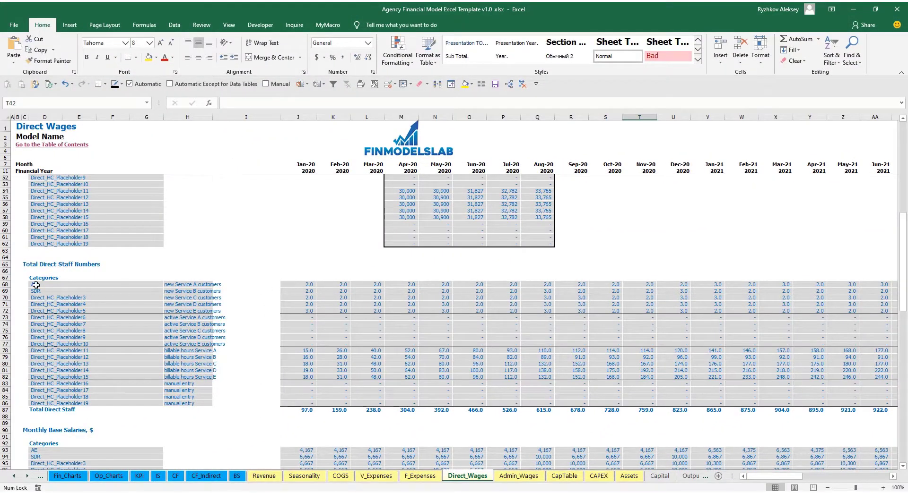
pyautogui.scroll(-7, 340, 326)
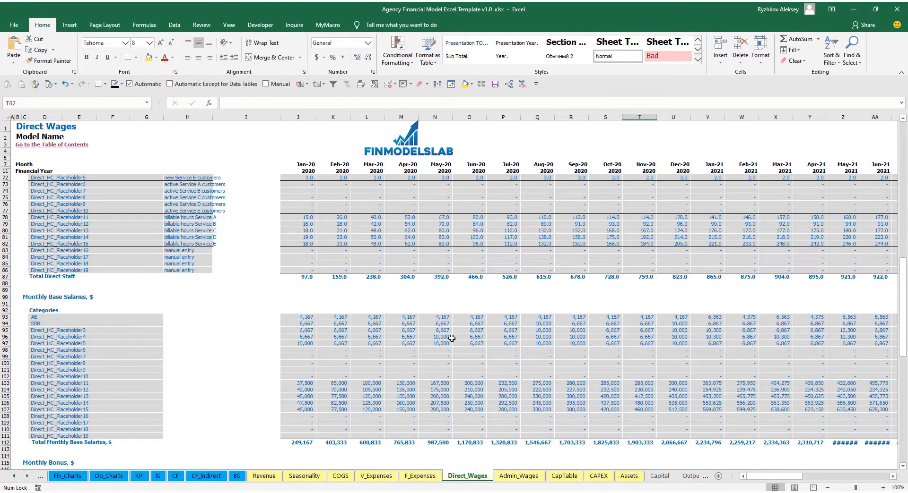
pyautogui.scroll(-10, 439, 341)
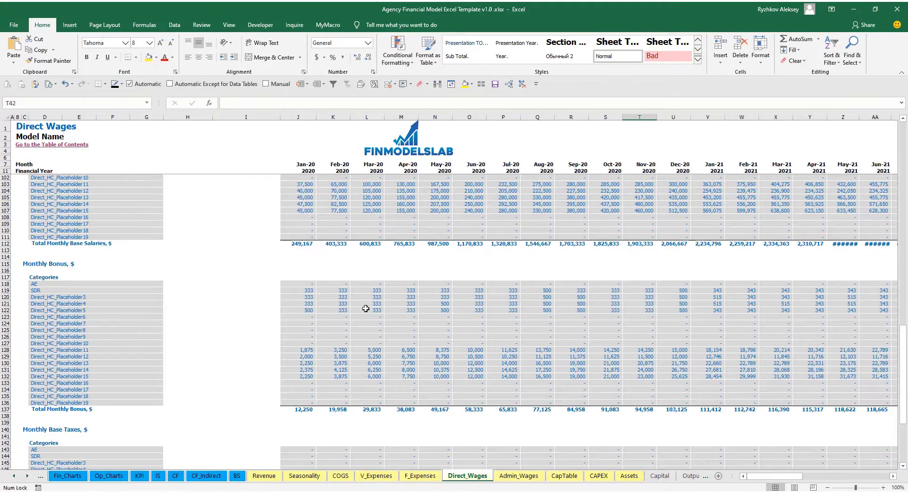
pyautogui.scroll(-7, 364, 312)
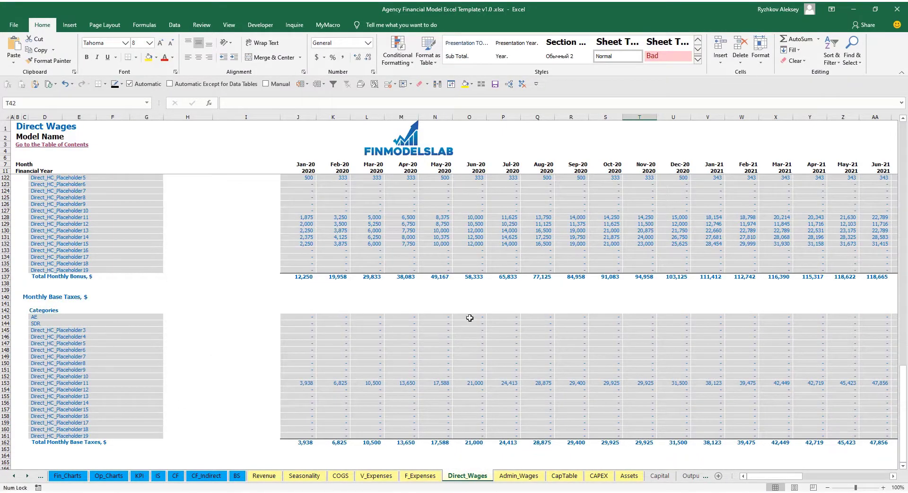
pyautogui.scroll(20, 473, 333)
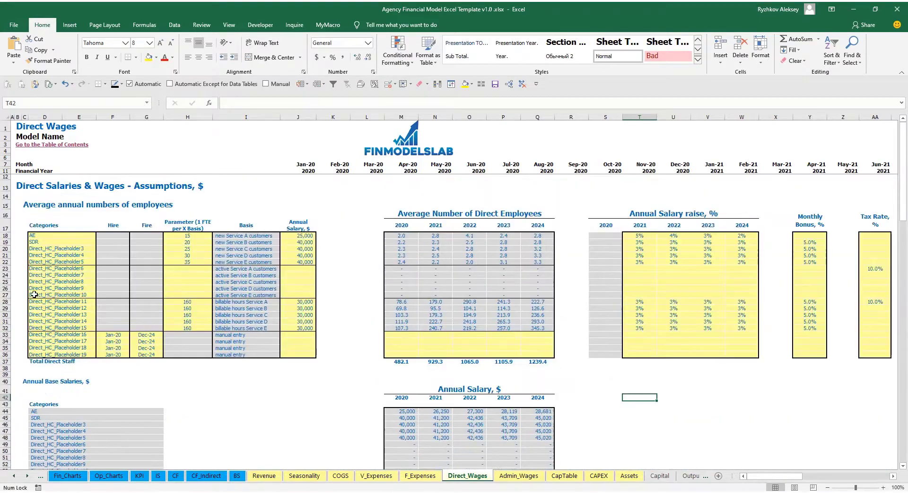
# Step: Rename Direct_HC_Placeholder6, the first category based on active customers, as Cust Success
pyautogui.moveTo(6, 269); pyautogui.dragTo(3, 296)
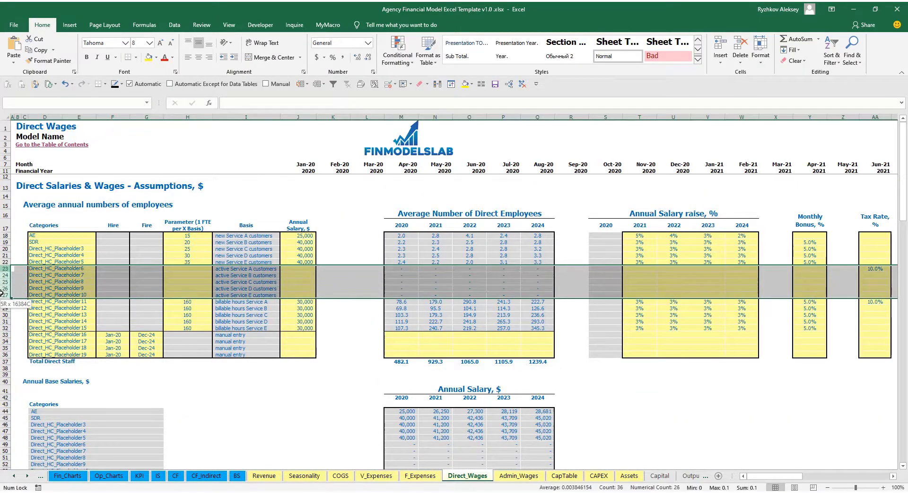
pyautogui.click(246, 272)
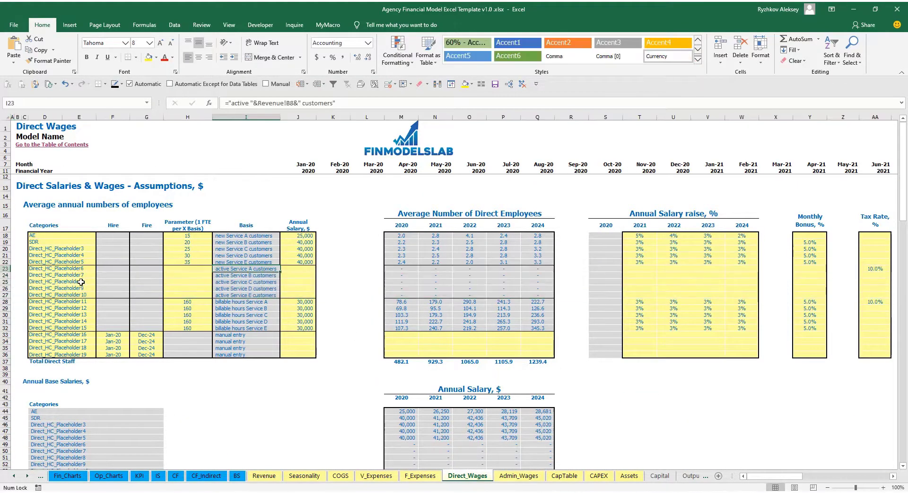
pyautogui.click(78, 271)
pyautogui.write('Cust Succe')
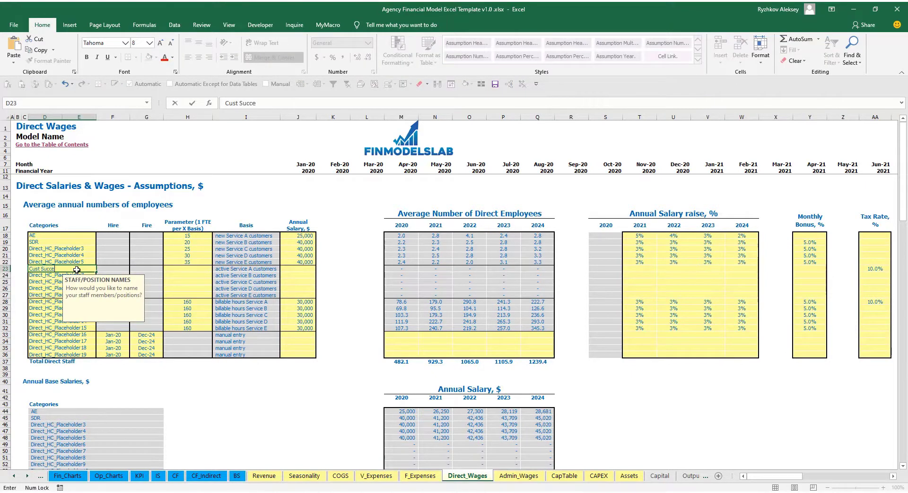
pyautogui.write('ss')
pyautogui.press('Return')
# Step: Set Cust Success's parameter to one FTE per 20 active Service A customers
pyautogui.click(168, 268)
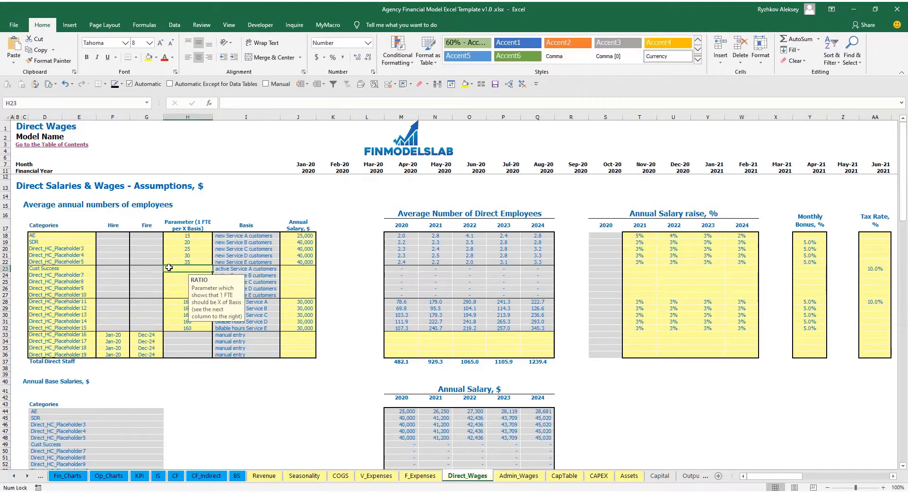
pyautogui.write('20')
pyautogui.press('Return')
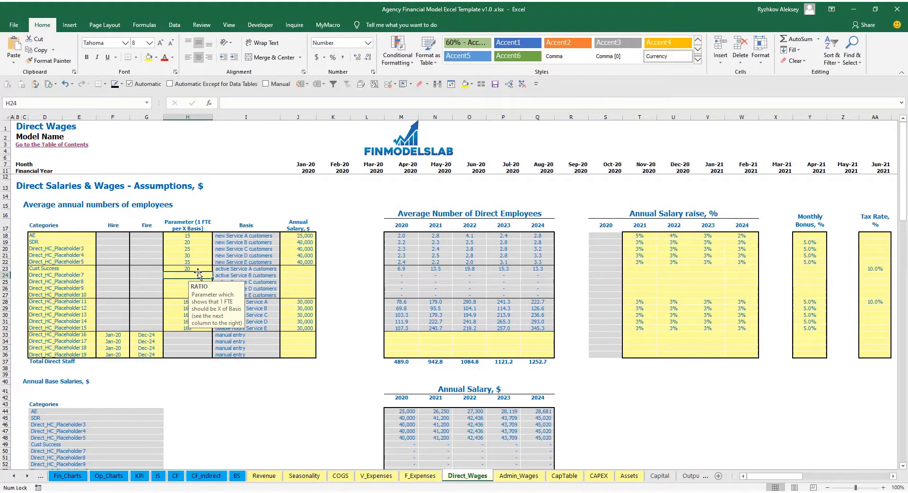
# Step: Set Cust Success's annual salary to 3,000 and copy the 3% annual raise across 2021 to 2024 for it
pyautogui.click(304, 268)
pyautogui.write('3,00')
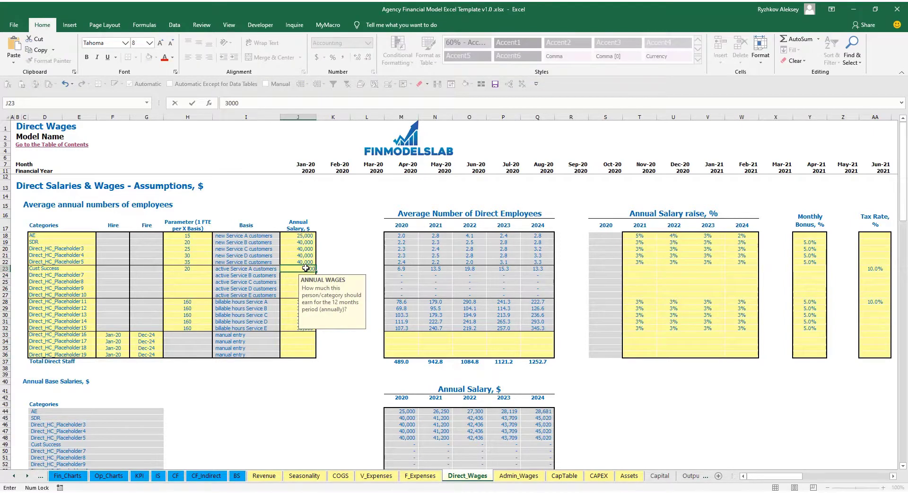
pyautogui.write('0')
pyautogui.press('Return')
pyautogui.click(646, 266)
pyautogui.hotkey('ctrl', 'c')
pyautogui.moveTo(639, 269); pyautogui.dragTo(741, 269)
pyautogui.hotkey('ctrl', 'v')
# Step: Set Cust Success's monthly bonus to 5% and its tax rate to 12%
pyautogui.click(806, 269)
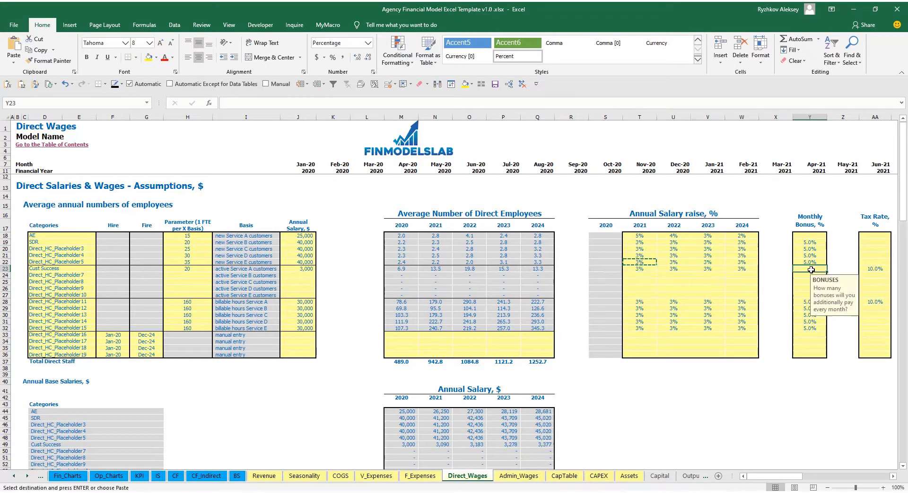
pyautogui.write('5')
pyautogui.press('Tab')
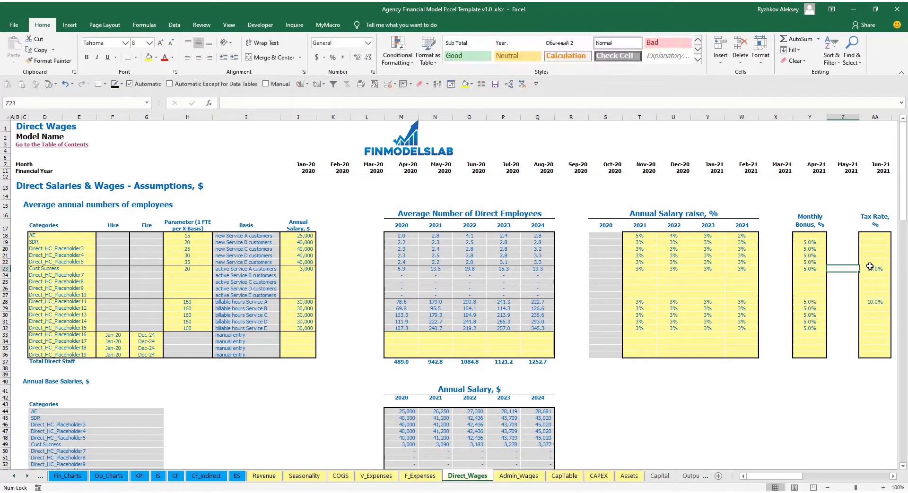
pyautogui.click(869, 267)
pyautogui.write('12')
pyautogui.press('Return')
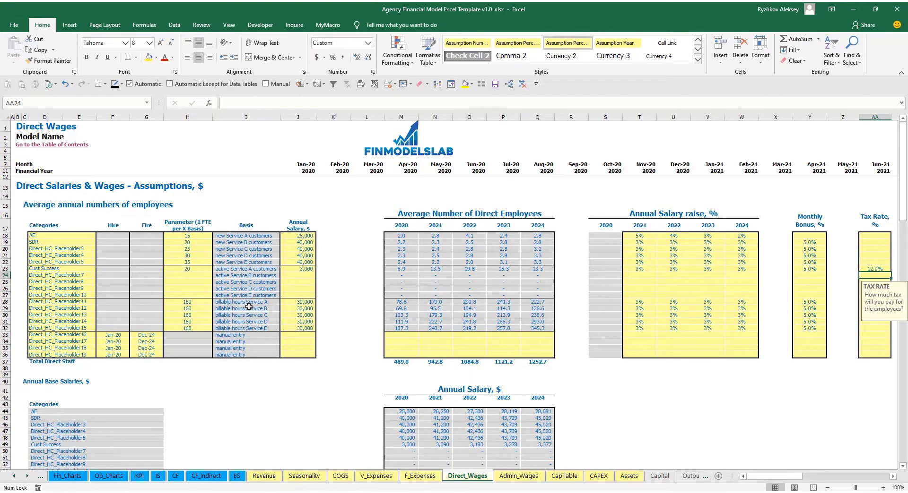
# Step: Rename Direct_HC_Placeholder11, the category based on billable hours of Service A, as Engineer
pyautogui.click(192, 304)
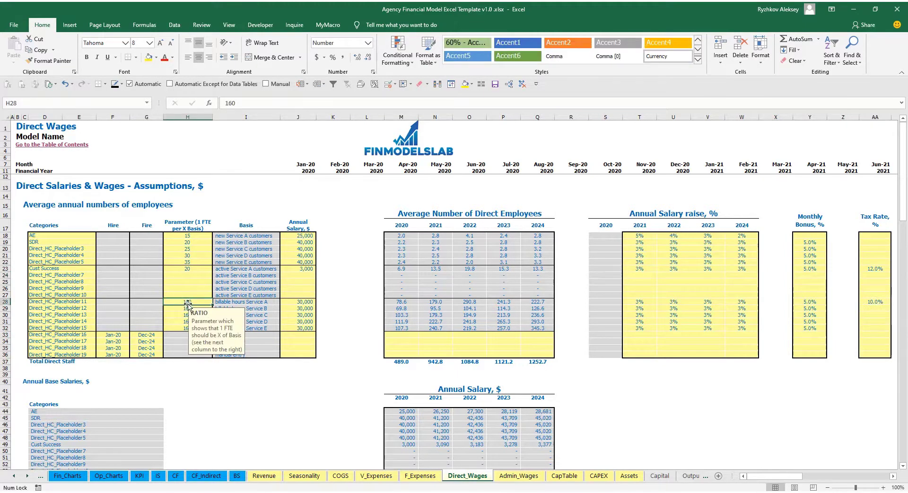
pyautogui.click(79, 302)
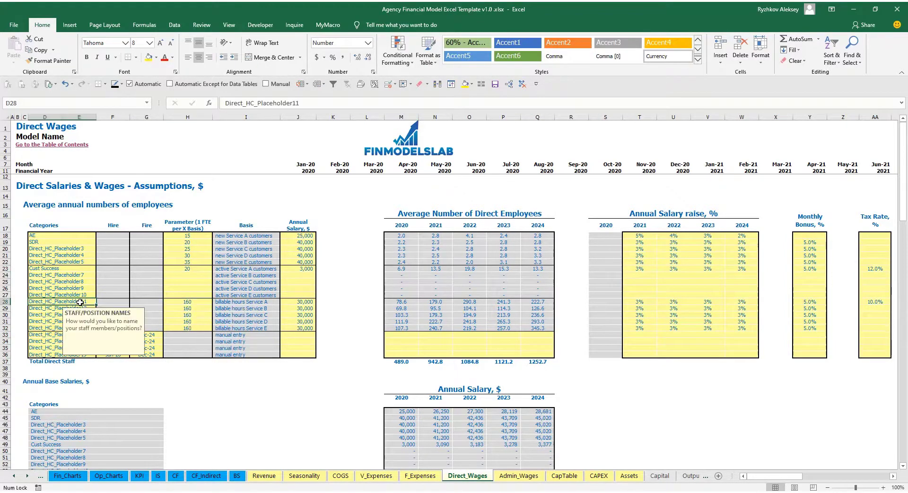
pyautogui.write('En')
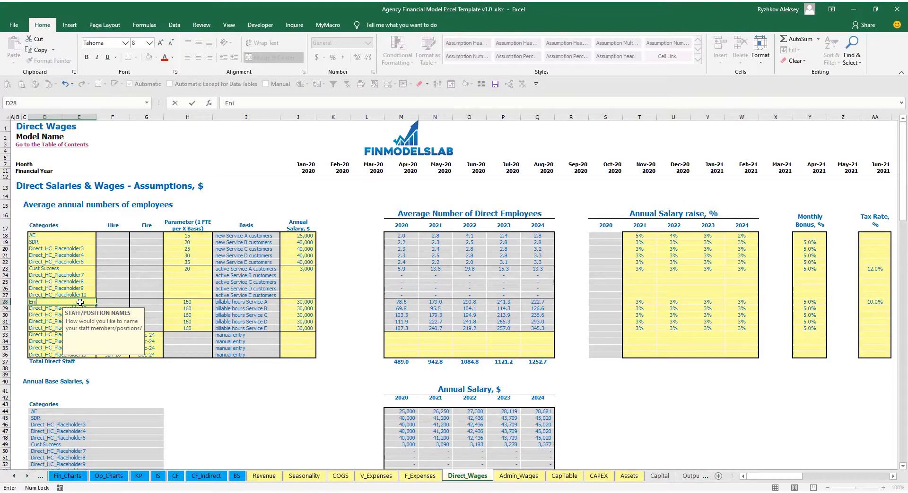
pyautogui.write('gineer')
pyautogui.press('Return')
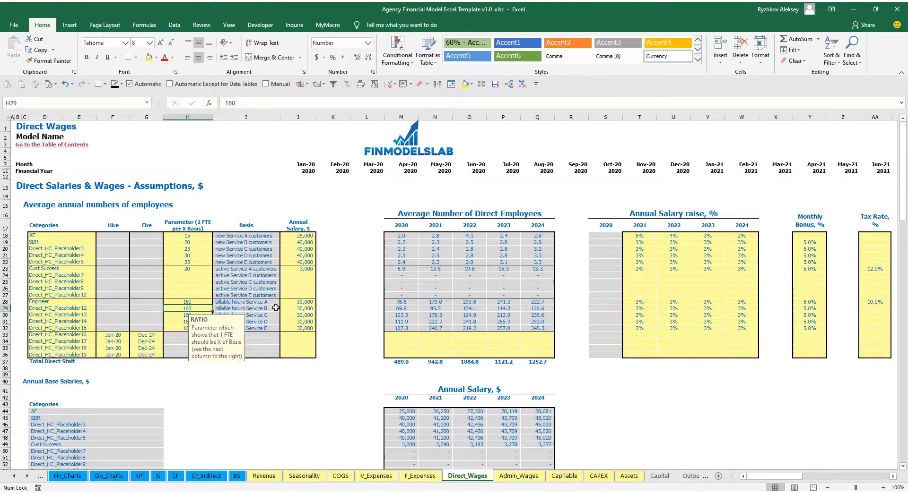
pyautogui.click(200, 304)
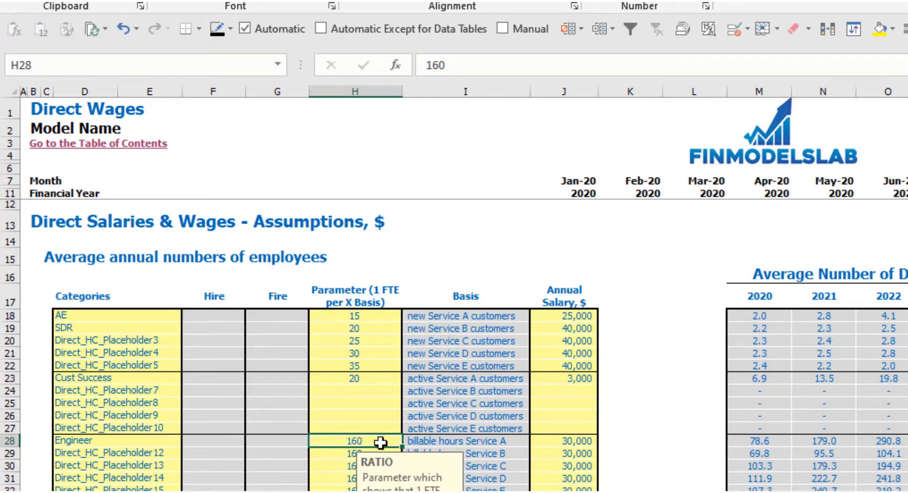
pyautogui.click(576, 445)
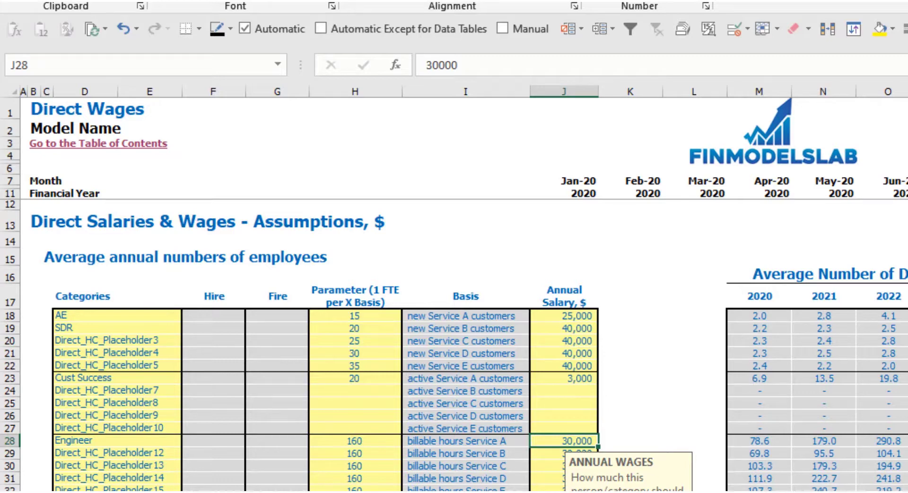
# Step: Rename Direct_HC_Placeholder16, the first manual-entry category, as Manager
pyautogui.click(466, 492)
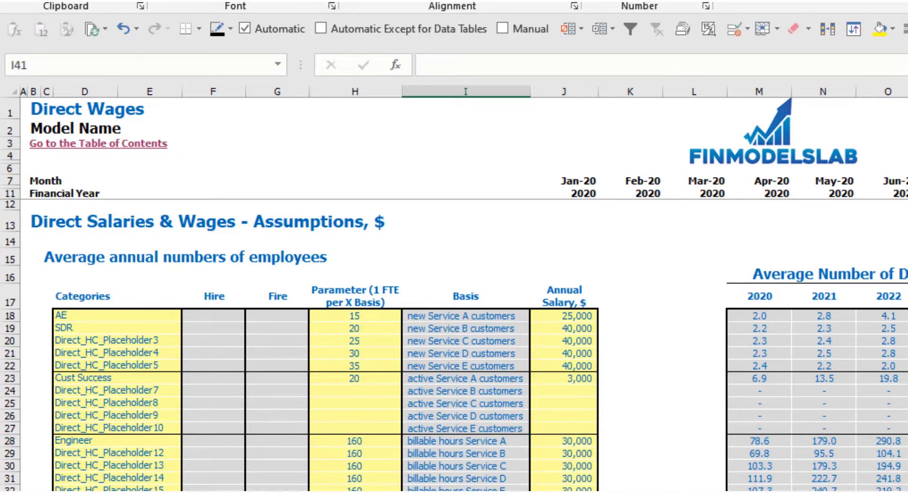
pyautogui.hotkey('shift', 'space')
pyautogui.click(24, 492)
pyautogui.click(127, 492)
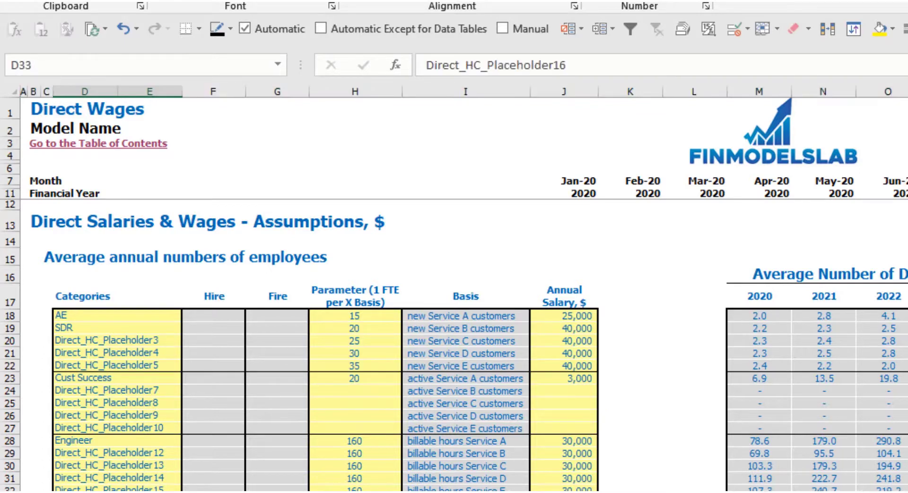
pyautogui.write('Manage')
pyautogui.press('Return')
# Step: Set Manager's hire date to Mar-20 and its annual salary to 50,000
pyautogui.click(213, 492)
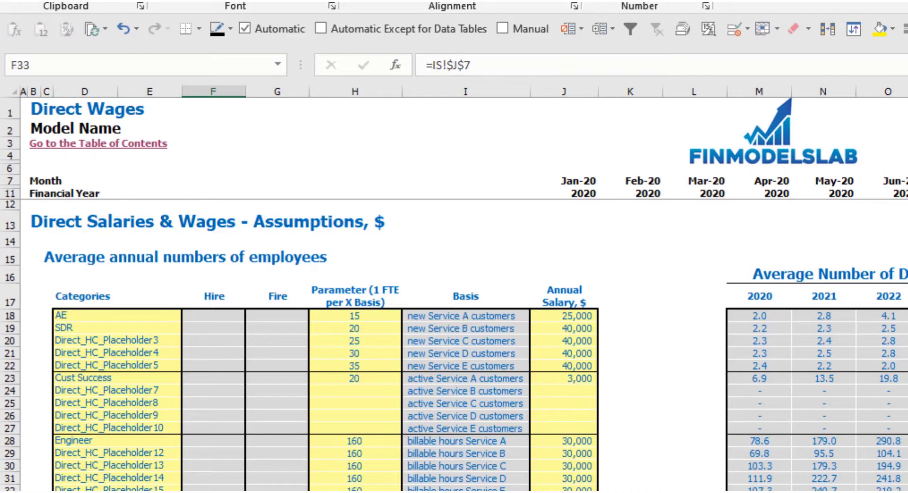
pyautogui.press('Right')
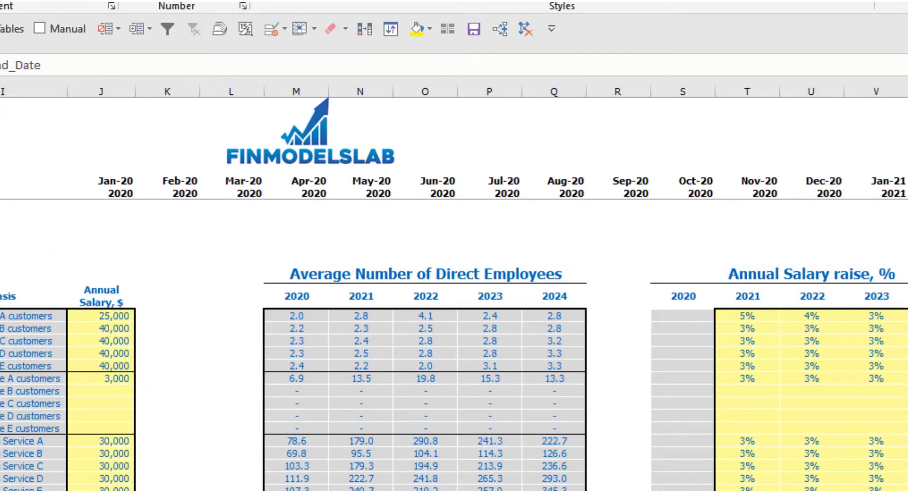
pyautogui.press('Right')
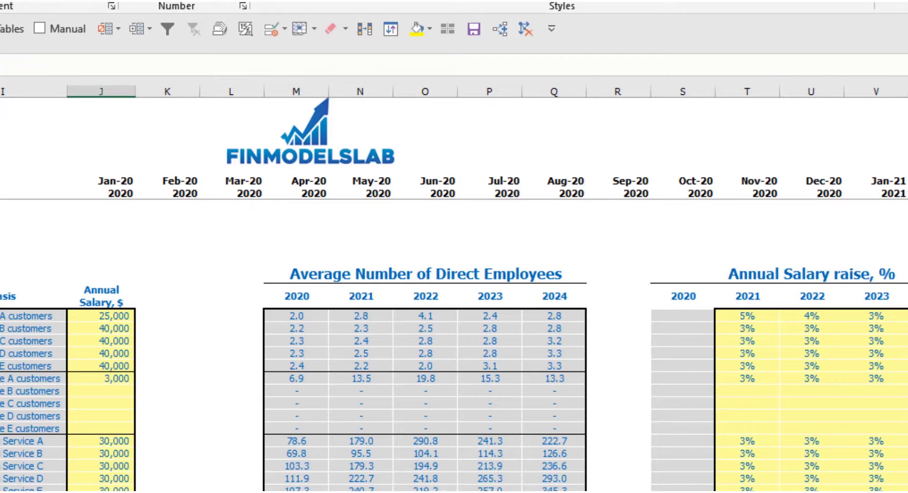
pyautogui.press('F2')
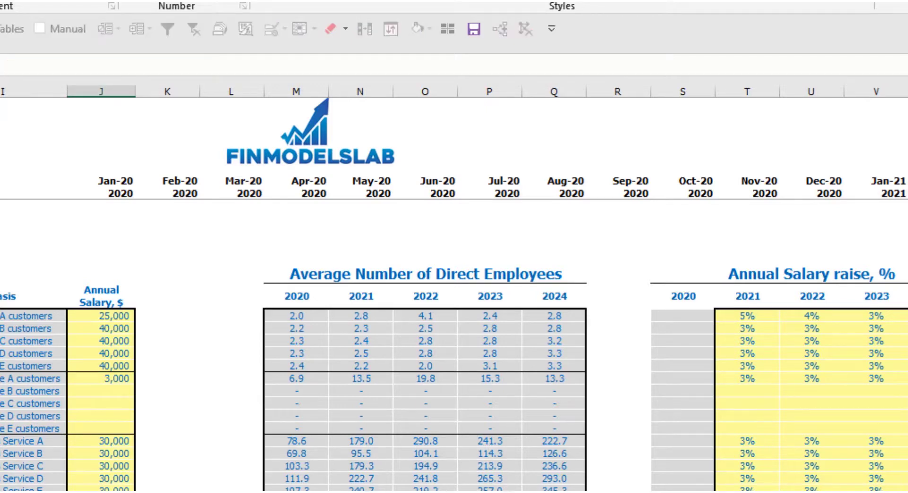
pyautogui.press('Escape')
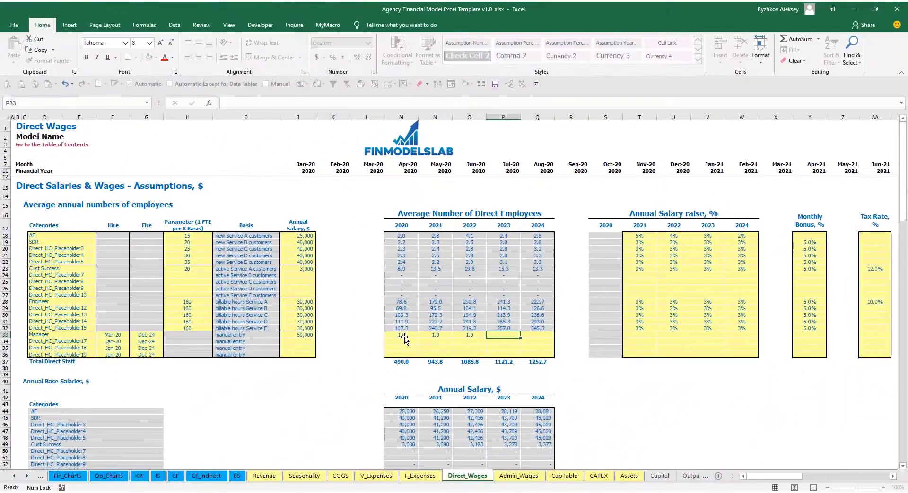
# Step: Enter Manager's average employee numbers as 1, 2, 3, 4 and 5 for the years 2020 to 2024
pyautogui.press('Right')
pyautogui.press('Left')
pyautogui.press('Left')
pyautogui.press('Left')
pyautogui.press('Left')
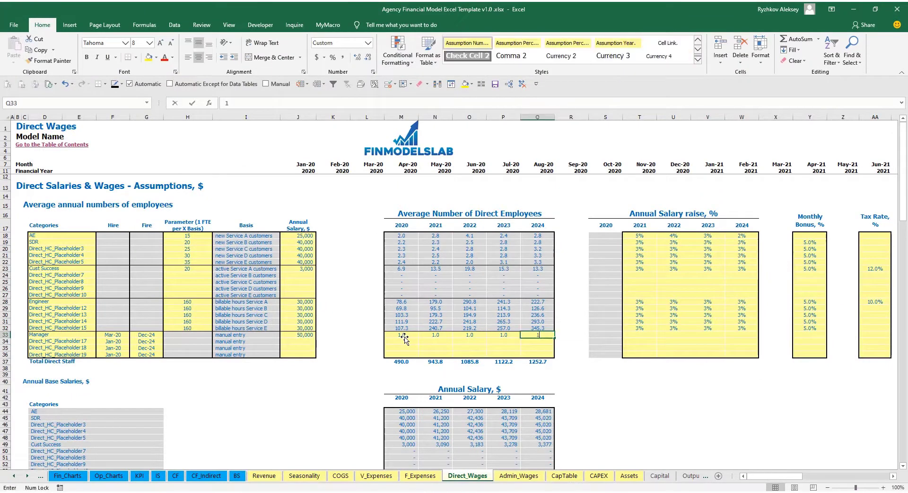
pyautogui.write('2')
pyautogui.press('Right')
pyautogui.write('3')
pyautogui.press('Right')
pyautogui.write('4')
pyautogui.press('Right')
pyautogui.write('5')
pyautogui.press('Right')
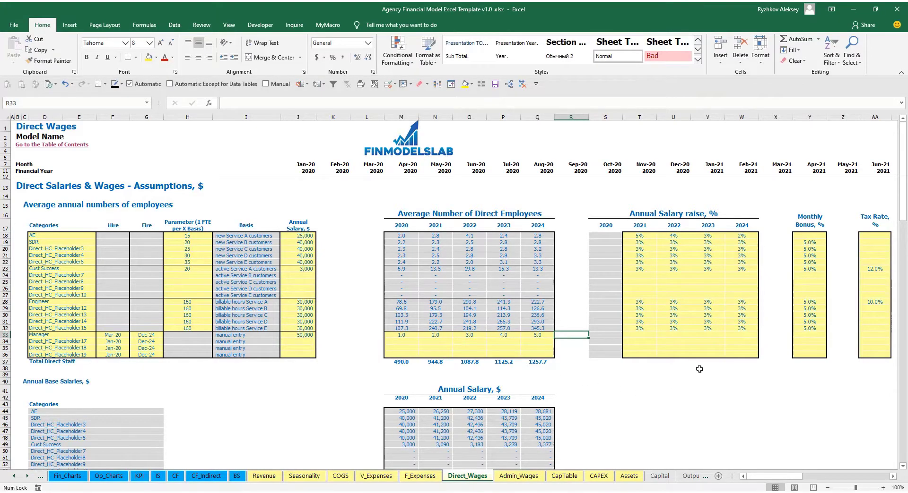
# Step: Examine the Manager row's monthly headcount across the Total Direct Staff Numbers table
pyautogui.scroll(-16, 348, 361)
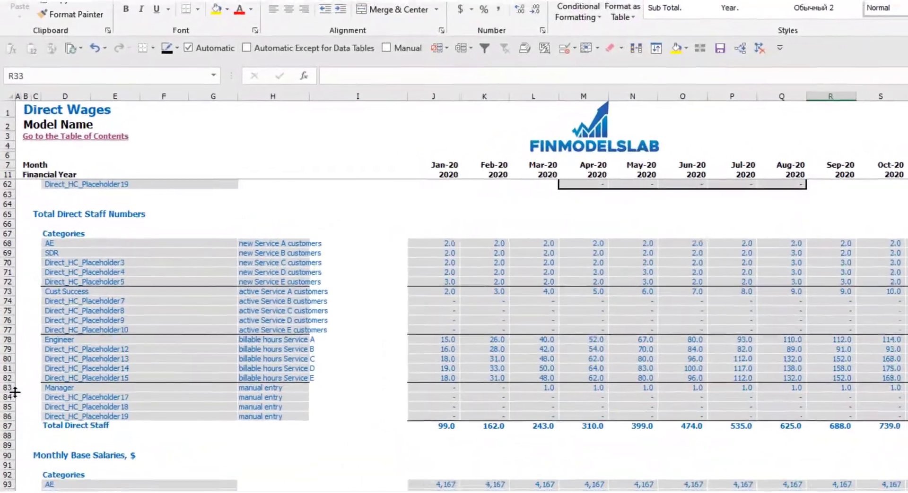
pyautogui.click(7, 318)
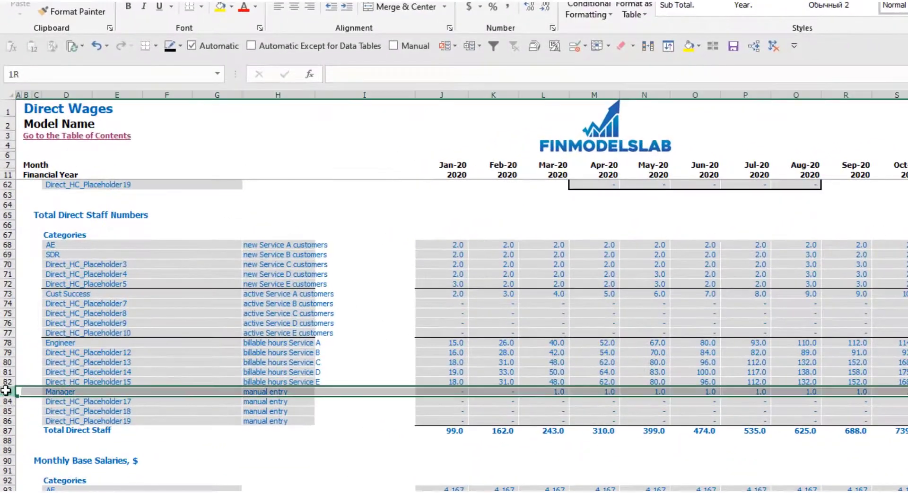
pyautogui.click(563, 392)
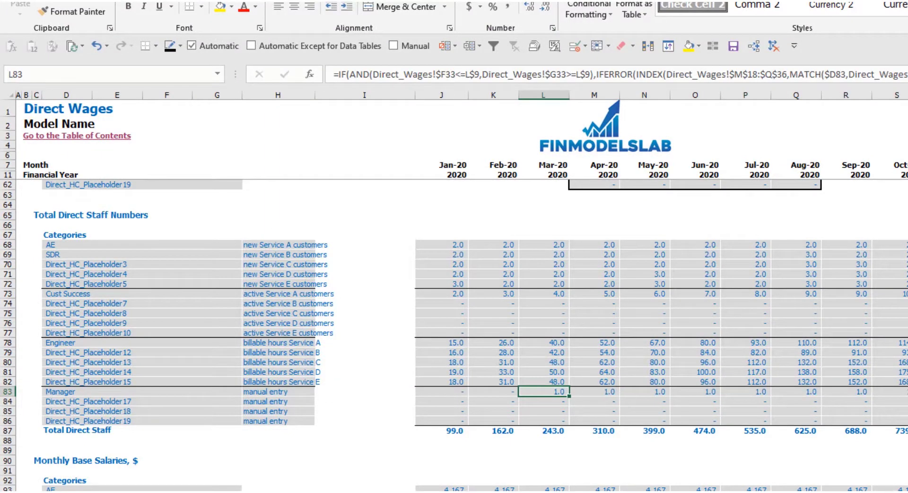
pyautogui.press('Right')
pyautogui.press('Right')
pyautogui.press('Right')
pyautogui.press('Right')
pyautogui.press('Right')
pyautogui.press('Right')
pyautogui.press('Right')
pyautogui.press('Right')
pyautogui.press('Right')
pyautogui.press('Right')
pyautogui.press('Right')
pyautogui.press('Right')
pyautogui.press('Right')
pyautogui.press('Right')
pyautogui.press('Right')
pyautogui.press('Right')
pyautogui.press('Right')
pyautogui.press('Right')
pyautogui.press('Right')
pyautogui.press('Right')
pyautogui.press('Right')
pyautogui.press('Right')
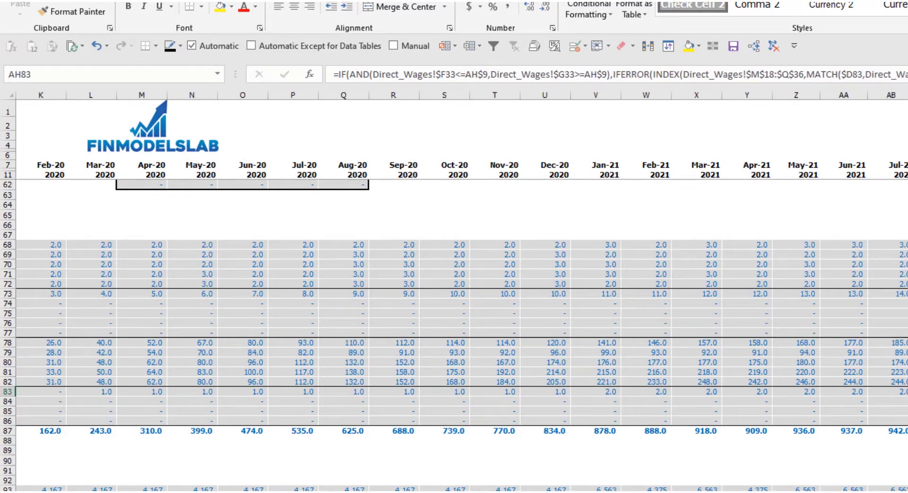
# Step: Check the Direct Salary and Wages row under COGS on the Income Statement sheet
pyautogui.hotkey('ctrl', 'pagedown')
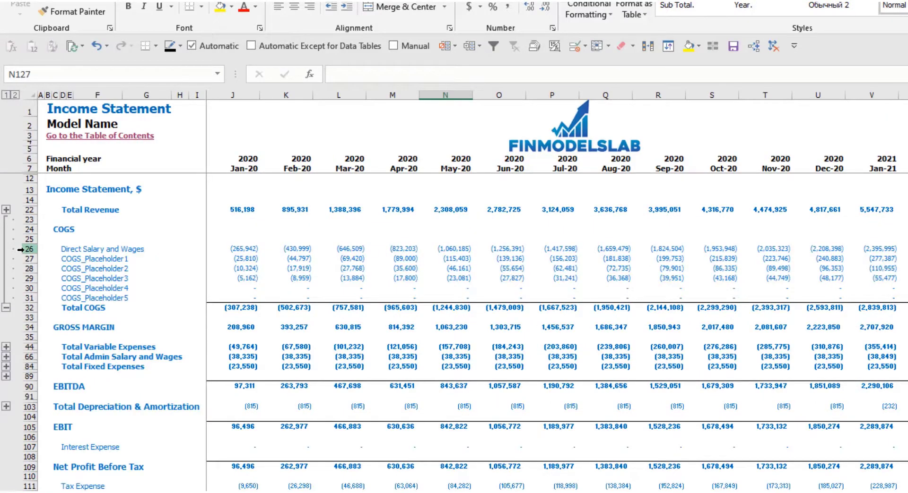
pyautogui.click(22, 249)
pyautogui.click(233, 250)
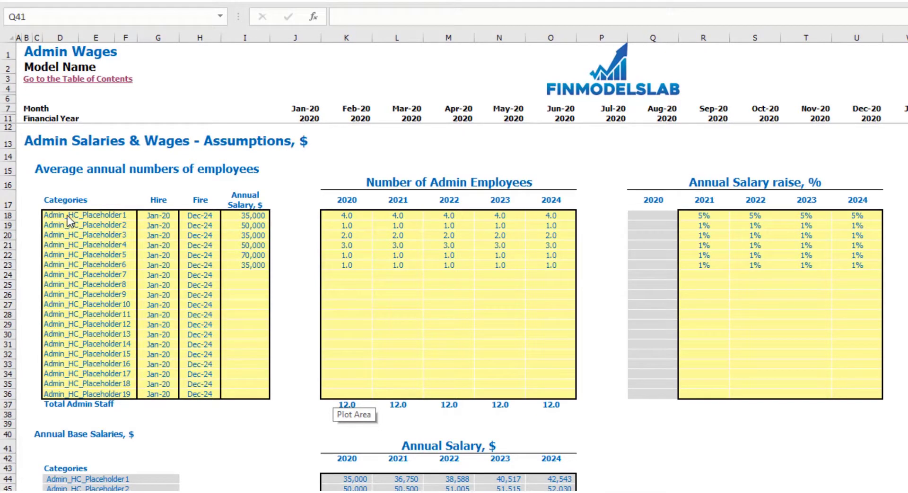
# Step: On the Admin Wages sheet, rename Admin_HC_Placeholder1 as managers and open its hire date choices
pyautogui.click(58, 218)
pyautogui.write('managers')
pyautogui.press('Return')
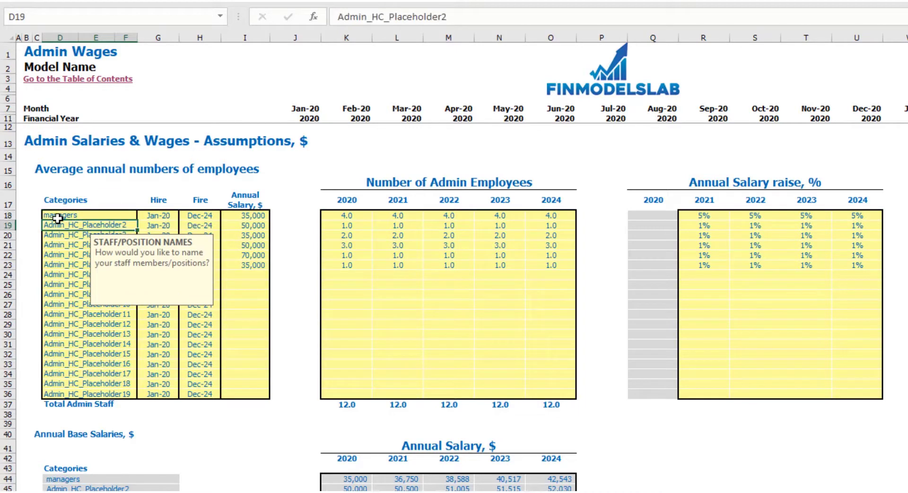
pyautogui.click(171, 216)
pyautogui.click(183, 216)
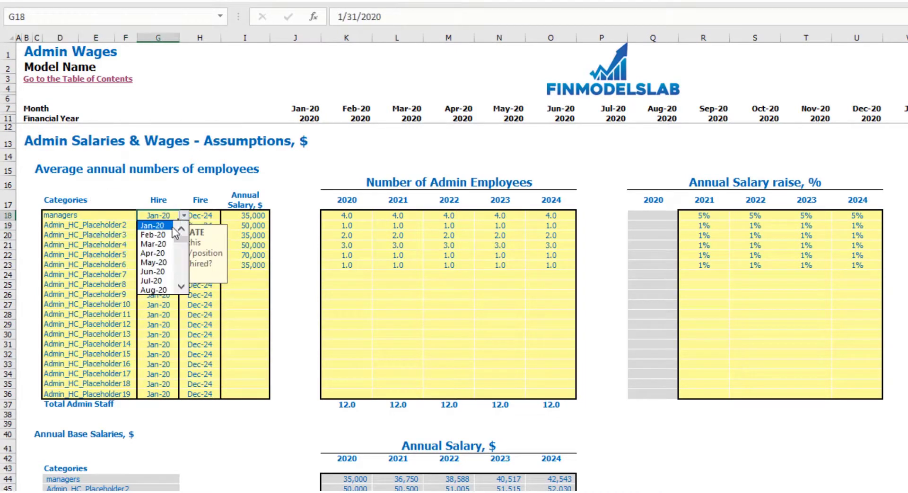
# Step: Set the managers' hire date to Feb-20 and their annual salary to 40,000
pyautogui.click(163, 231)
pyautogui.click(206, 214)
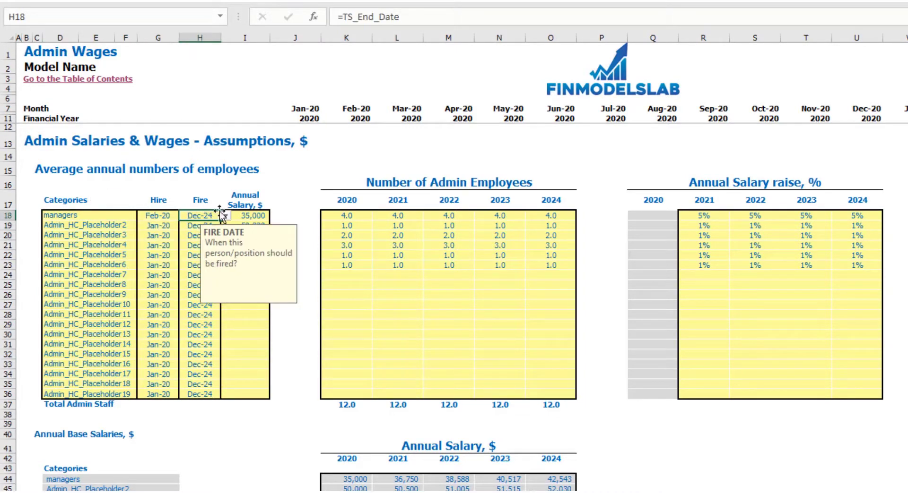
pyautogui.click(290, 188)
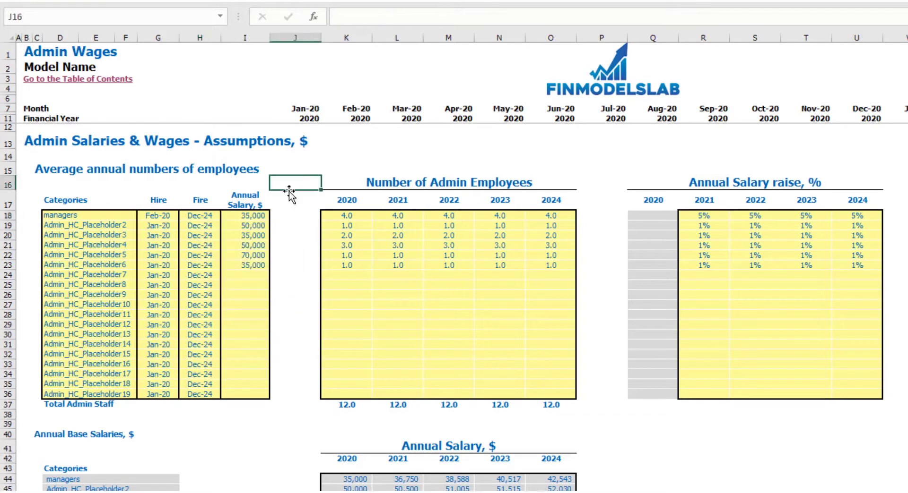
pyautogui.click(260, 217)
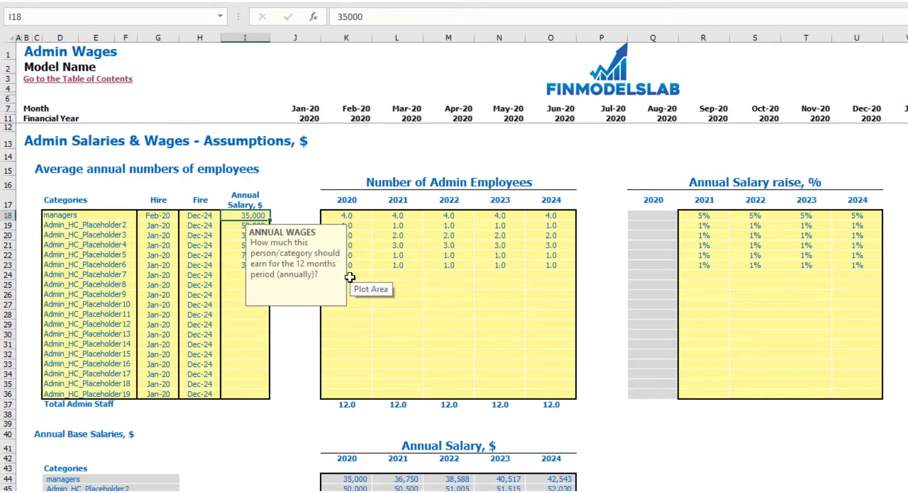
pyautogui.write('4000')
pyautogui.press('Return')
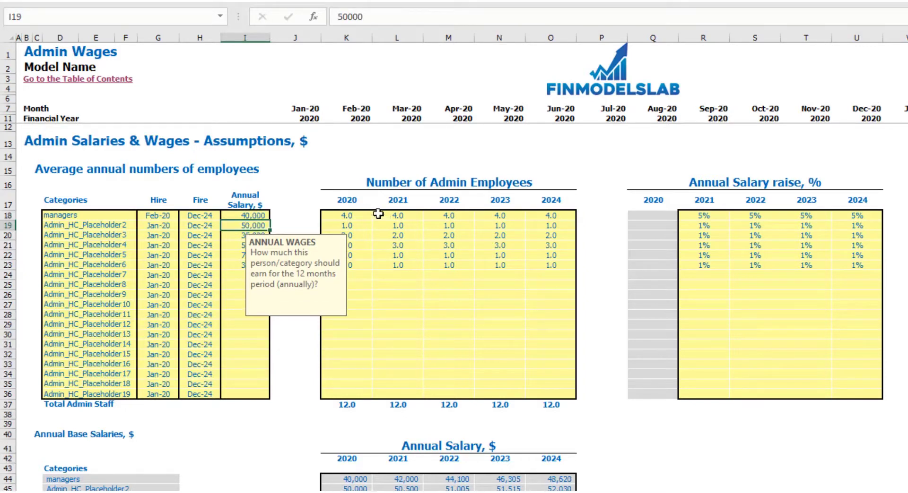
# Step: Set the number of managers for 2020 through 2024 to 1, 2, 3, 4 and 5
pyautogui.click(348, 216)
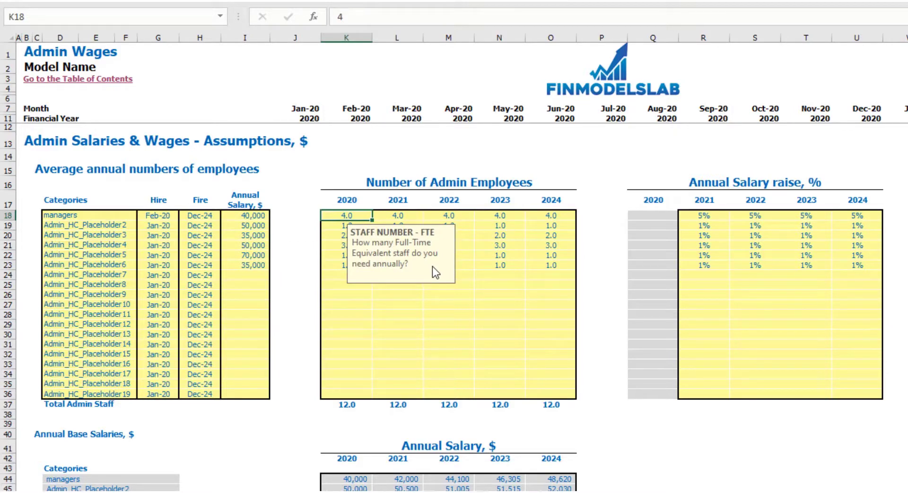
pyautogui.write('1')
pyautogui.press('Tab')
pyautogui.write('2')
pyautogui.press('Tab')
pyautogui.write('4')
pyautogui.press('BackSpace')
pyautogui.write('3')
pyautogui.press('Tab')
pyautogui.press('Tab')
pyautogui.write('5')
pyautogui.hscroll(5, 432, 267)
pyautogui.click(352, 167)
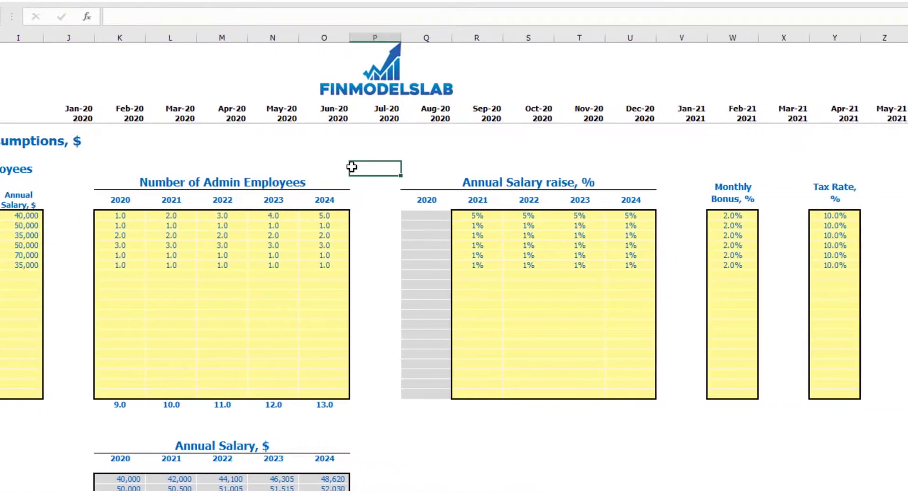
# Step: Set the managers' annual salary raise to 3%, 4%, 5% and 6% for 2021 through 2024
pyautogui.moveTo(469, 216); pyautogui.dragTo(633, 222)
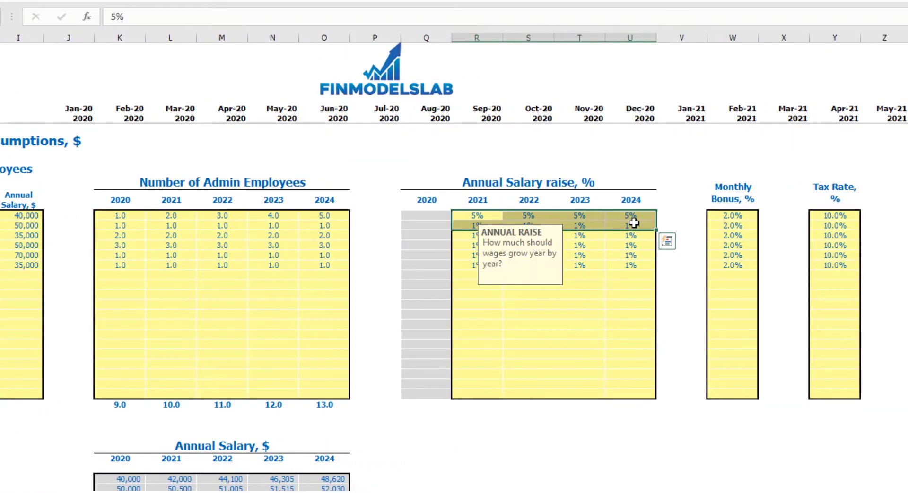
pyautogui.click(474, 213)
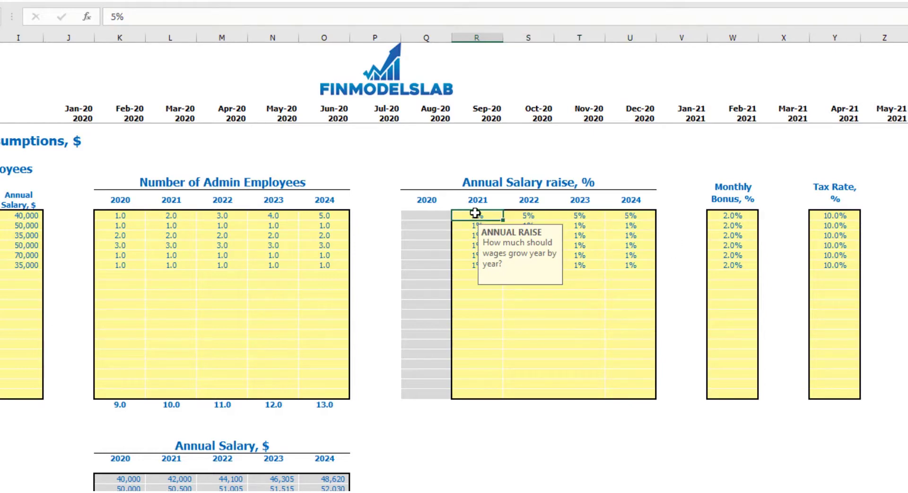
pyautogui.write('3')
pyautogui.press('Tab')
pyautogui.write('4')
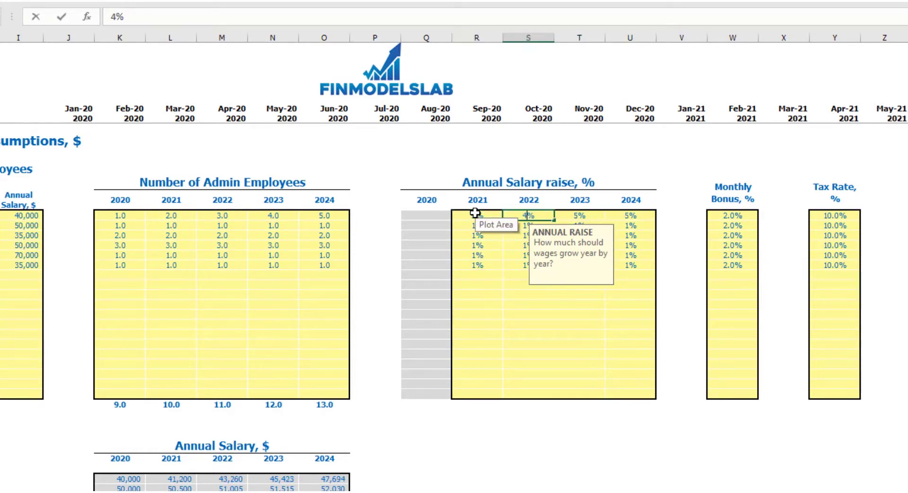
pyautogui.press('Tab')
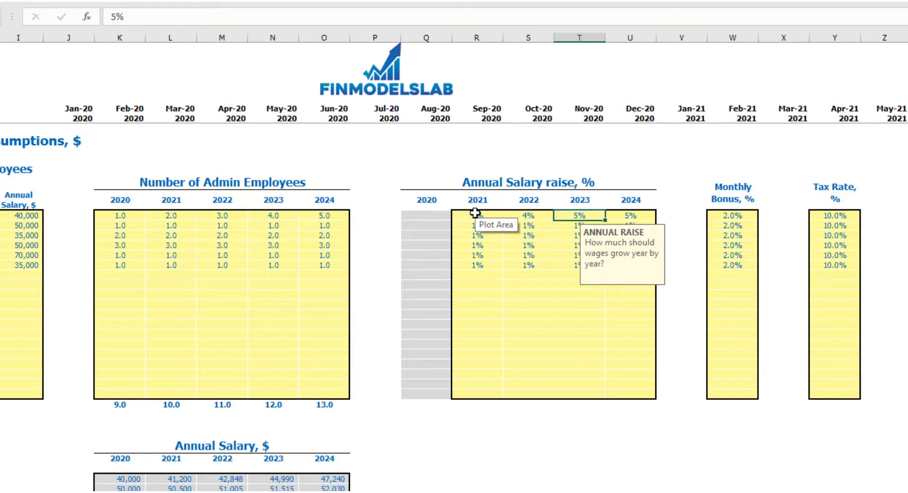
pyautogui.write('5')
pyautogui.press('Tab')
pyautogui.write('6')
pyautogui.press('Return')
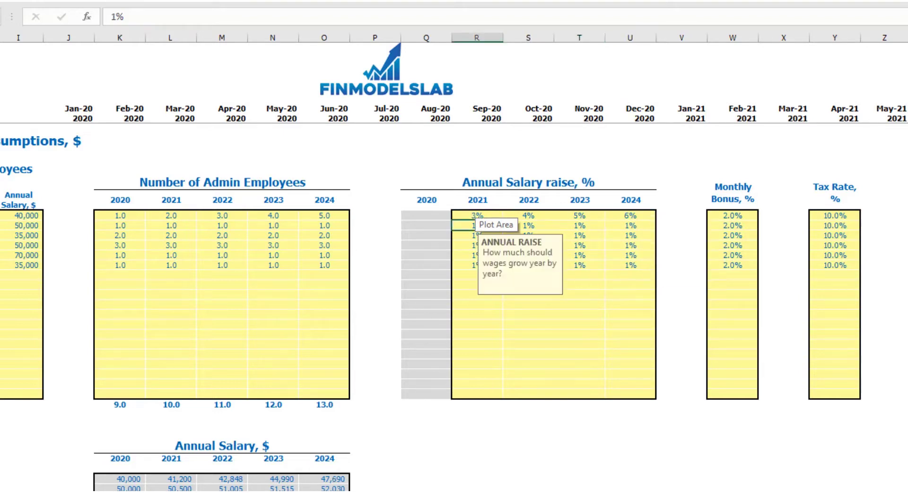
# Step: Set the managers' monthly bonus to 5% and their tax rate to 12%
pyautogui.click(739, 214)
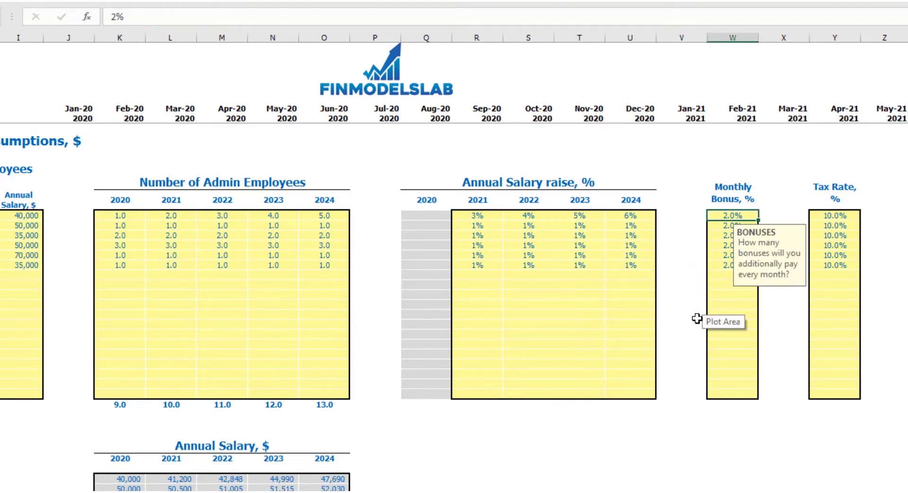
pyautogui.write('5')
pyautogui.press('Return')
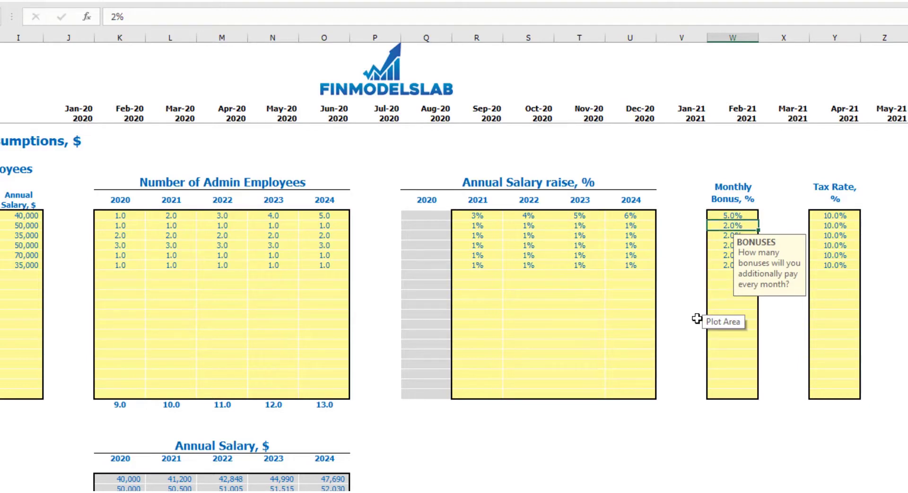
pyautogui.click(848, 216)
pyautogui.write('12')
pyautogui.press('Return')
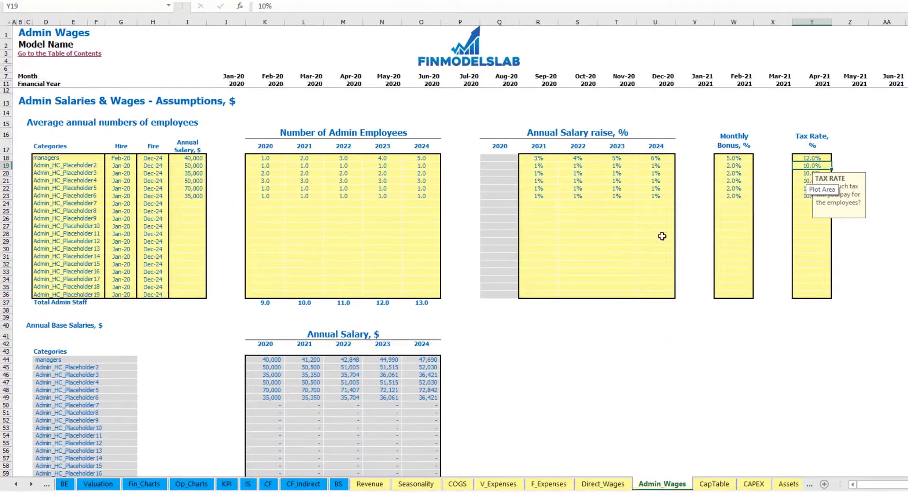
# Step: Compare the managers' calculated annual base salaries with the annual salary and yearly raise assumptions
pyautogui.scroll(-3, 270, 296)
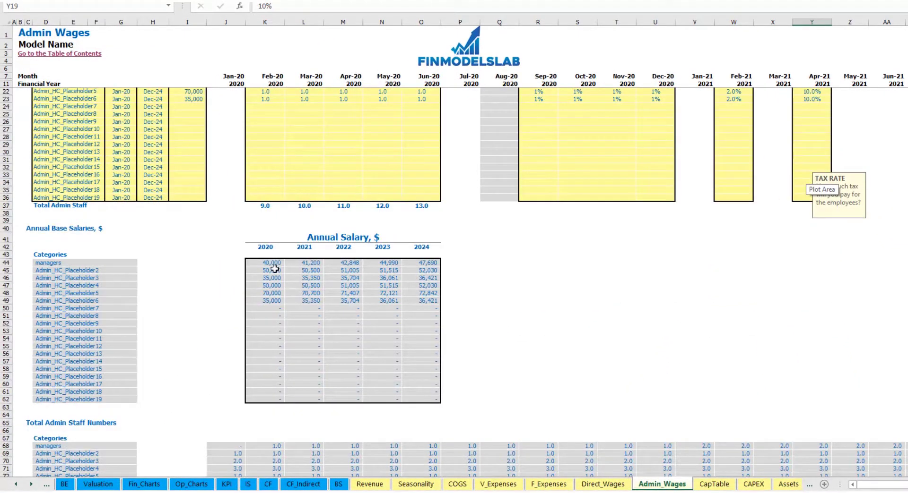
pyautogui.scroll(3, 272, 277)
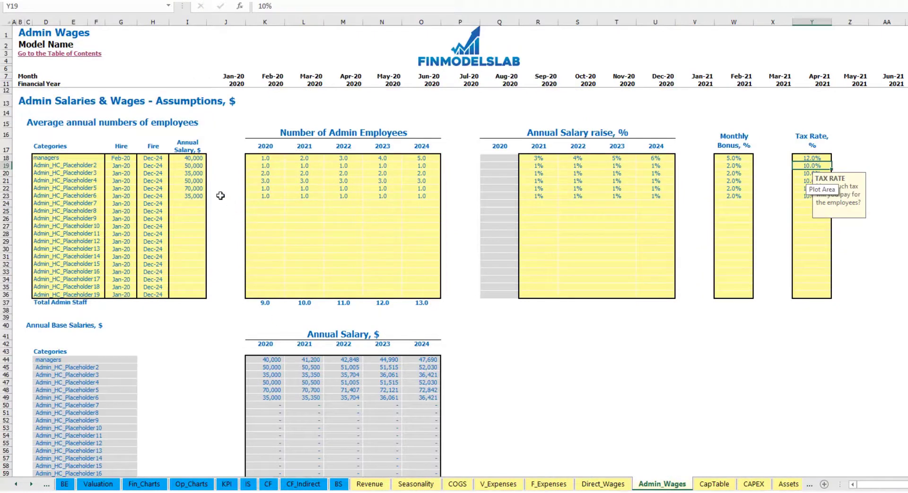
pyautogui.click(194, 161)
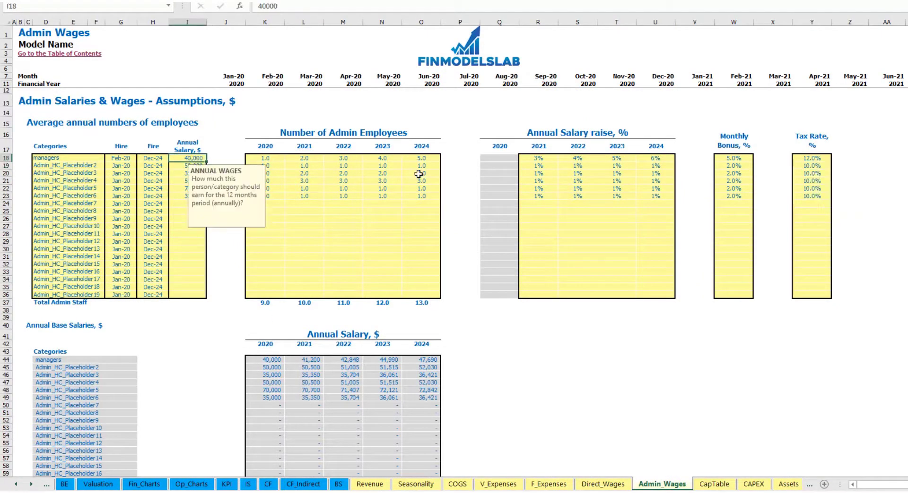
pyautogui.moveTo(536, 159); pyautogui.dragTo(670, 161)
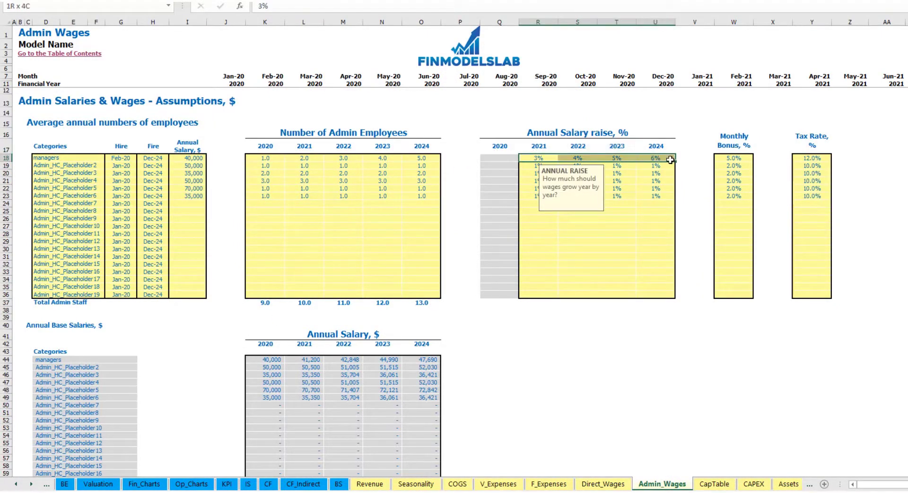
# Step: Check the managers' monthly figures in Total Admin Staff Numbers against their hire date assumption
pyautogui.scroll(-13, 284, 359)
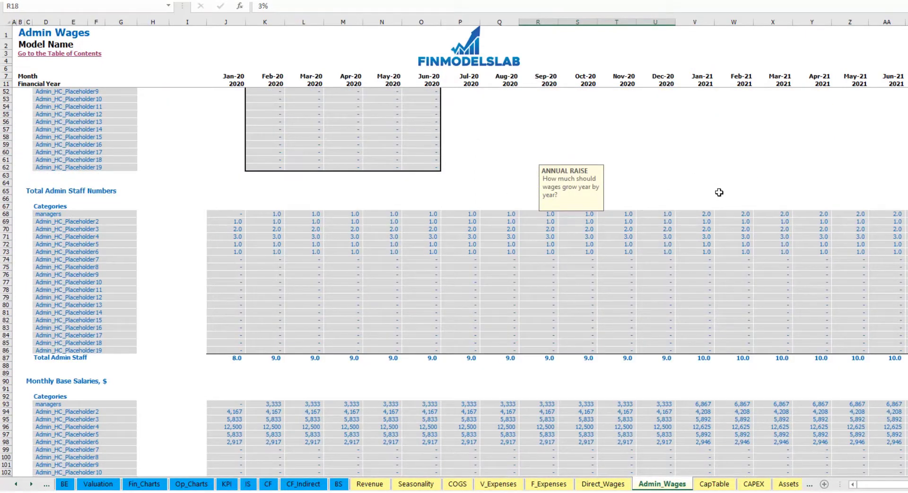
pyautogui.click(261, 212)
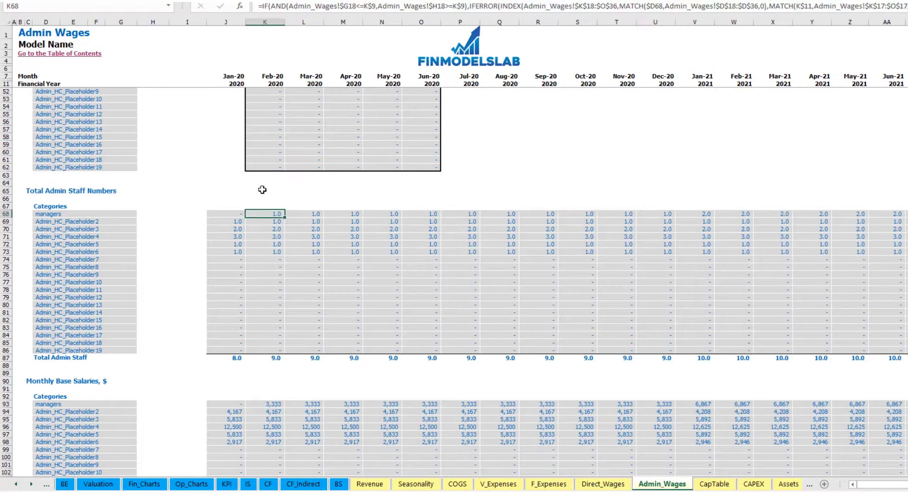
pyautogui.scroll(13, 262, 190)
pyautogui.click(125, 156)
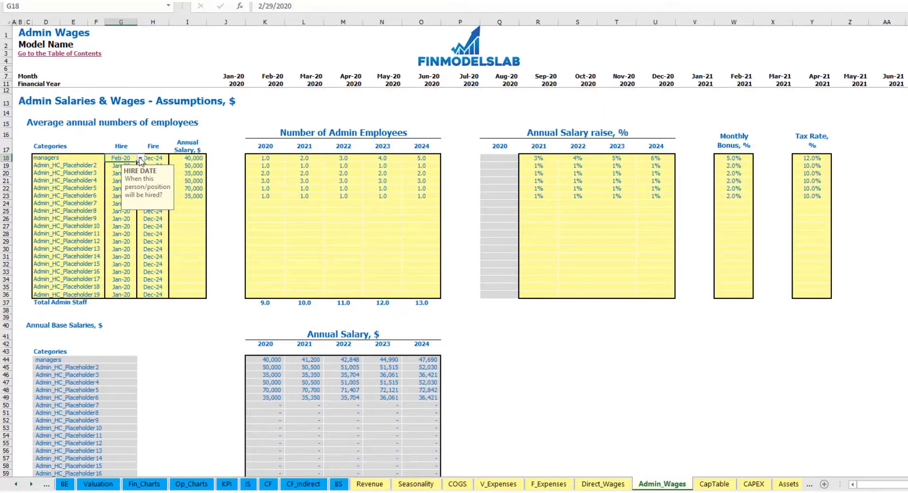
pyautogui.scroll(-13, 221, 219)
pyautogui.scroll(-7, 232, 231)
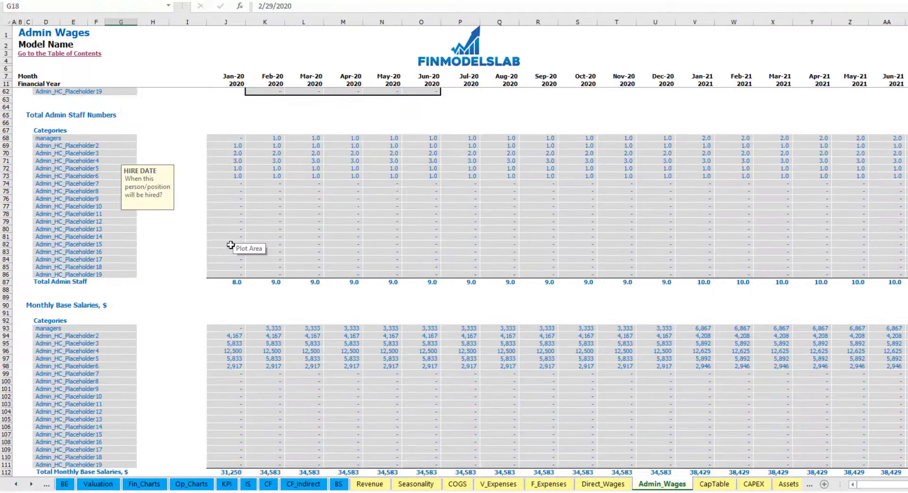
# Step: Review the Monthly Base Salaries, Monthly Bonus and Monthly Base Taxes sections of the Admin Wages sheet
pyautogui.click(256, 229)
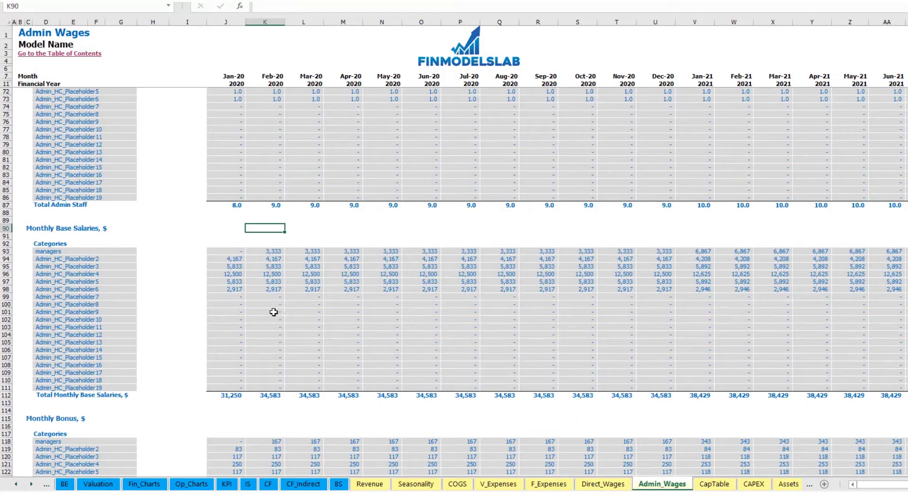
pyautogui.scroll(-13, 261, 359)
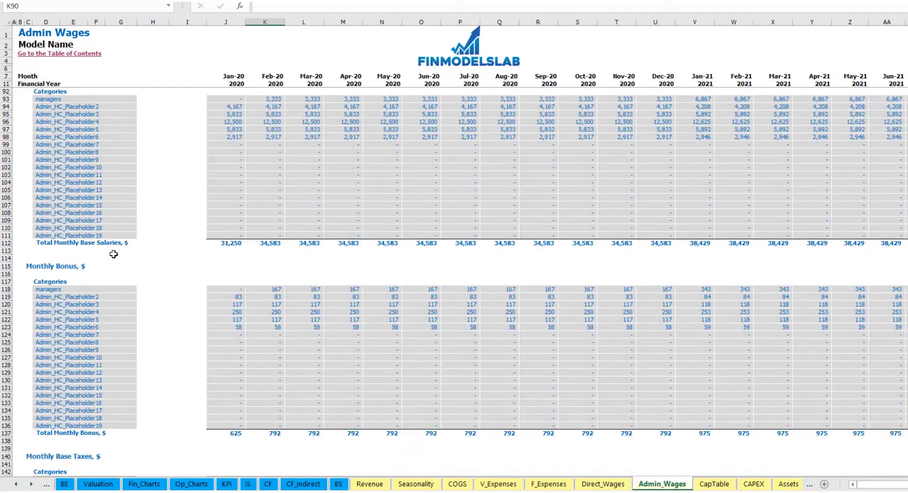
pyautogui.scroll(-3, 63, 283)
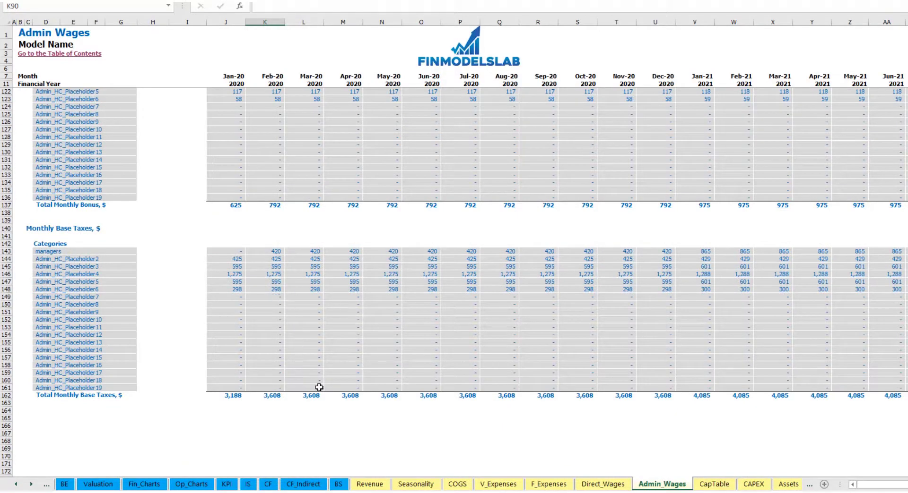
# Step: Expand Total Admin Salary and Wages on the Income Statement sheet and review the monthly amounts per category
pyautogui.click(249, 485)
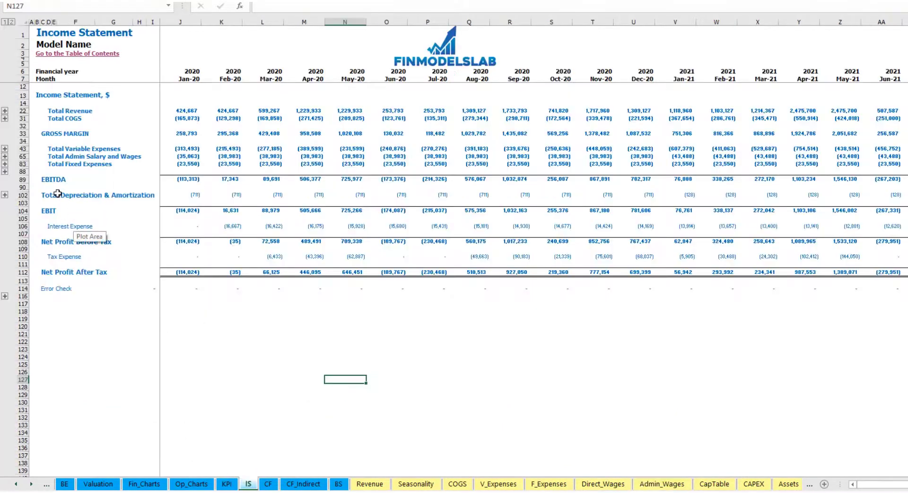
pyautogui.click(5, 156)
pyautogui.moveTo(49, 172); pyautogui.dragTo(49, 309)
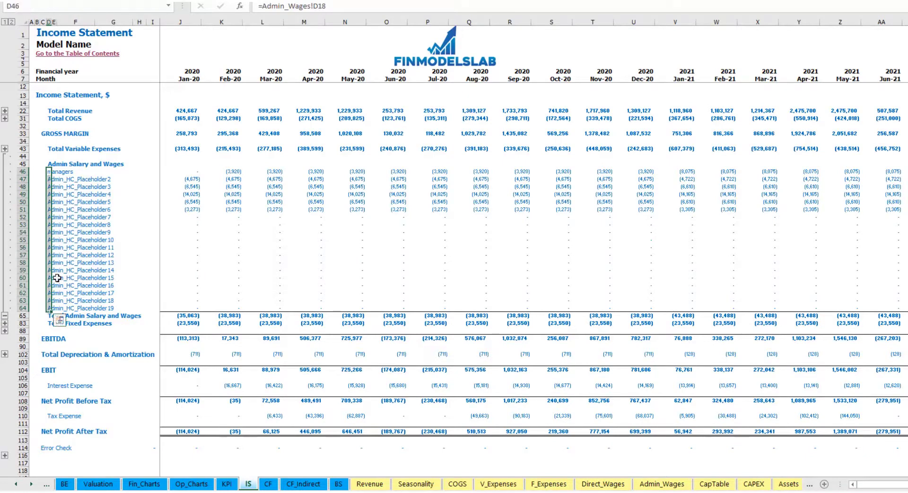
pyautogui.moveTo(191, 174); pyautogui.dragTo(804, 269)
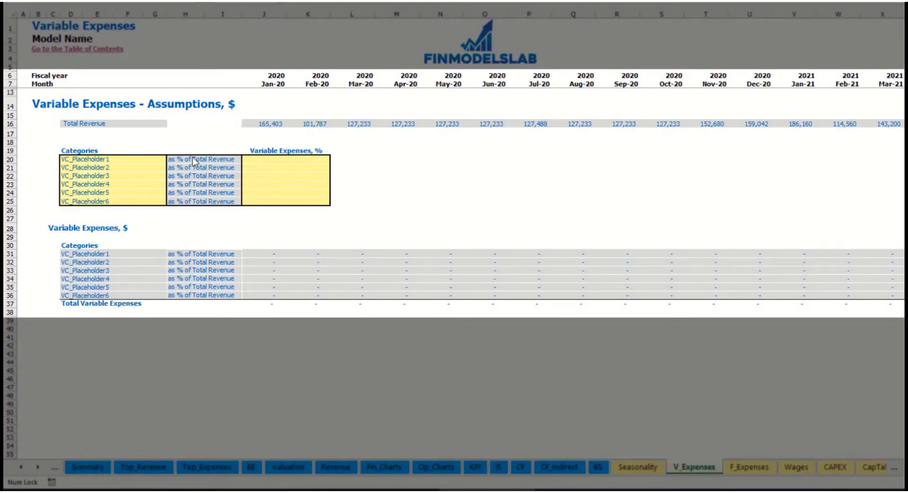
# Step: Name the first category on the Variable Expenses sheet "Bank fees" and set its variable expense to 2.5%
pyautogui.click(101, 159)
pyautogui.write('Ban')
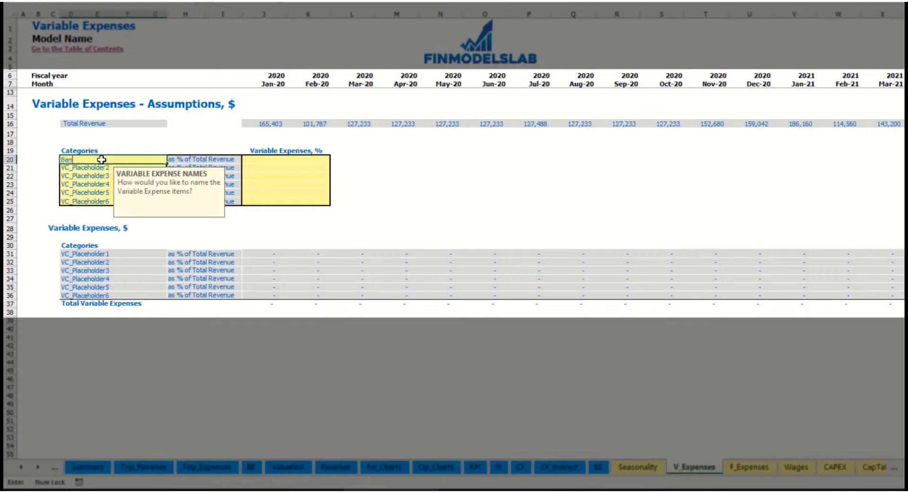
pyautogui.write('k fees')
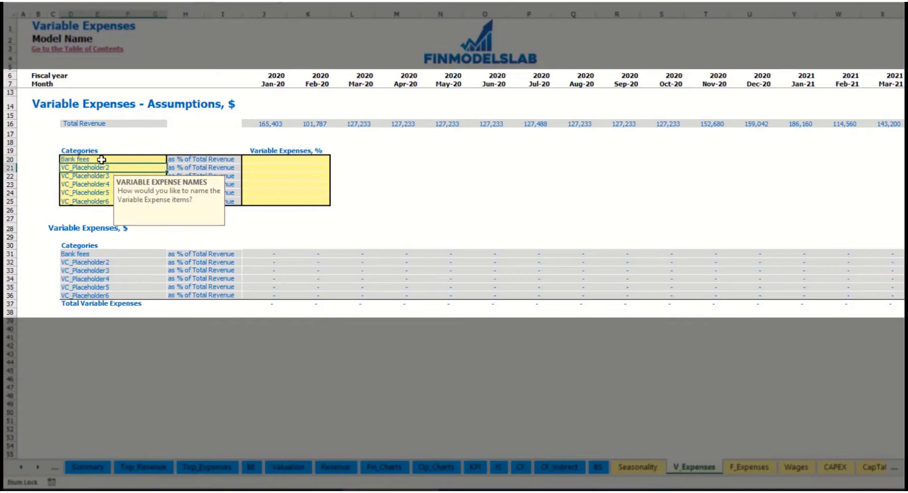
pyautogui.click(269, 159)
pyautogui.write('2.5')
pyautogui.press('Return')
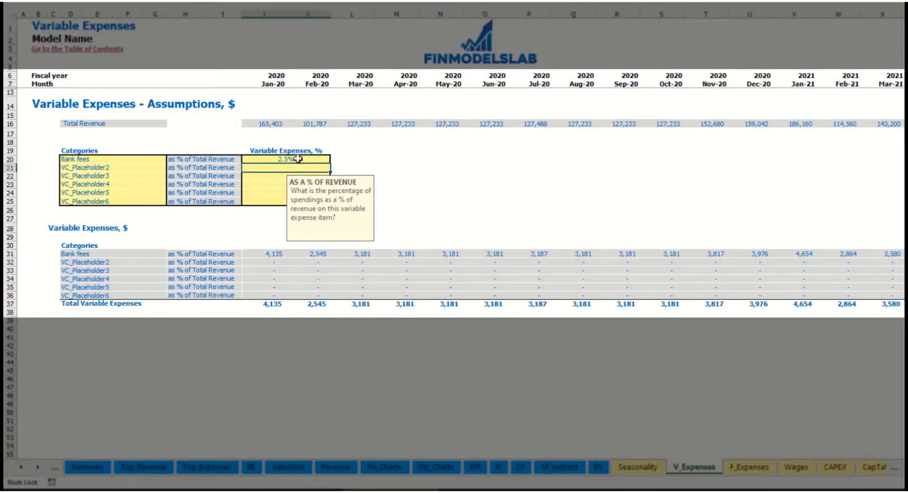
# Step: Review the monthly Total Revenue row through 2024 and the resulting monthly bank fees amounts
pyautogui.moveTo(263, 126); pyautogui.dragTo(706, 127)
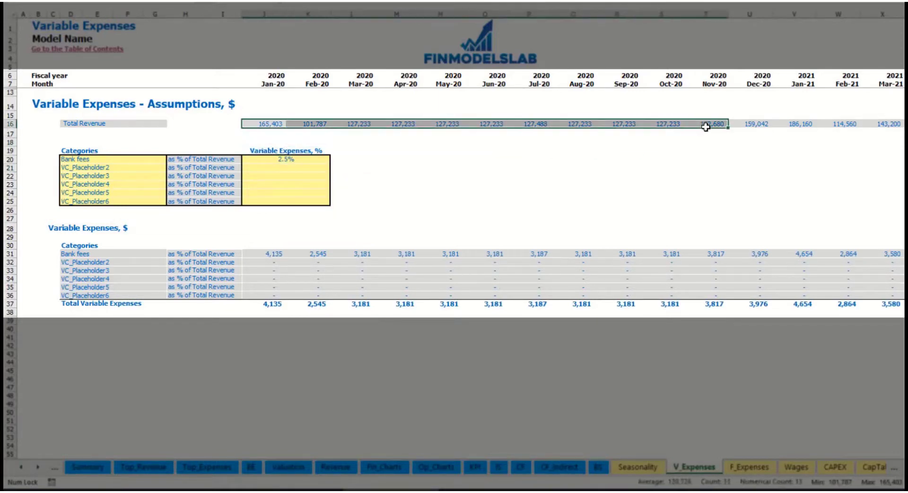
pyautogui.hscroll(15, 226, 253)
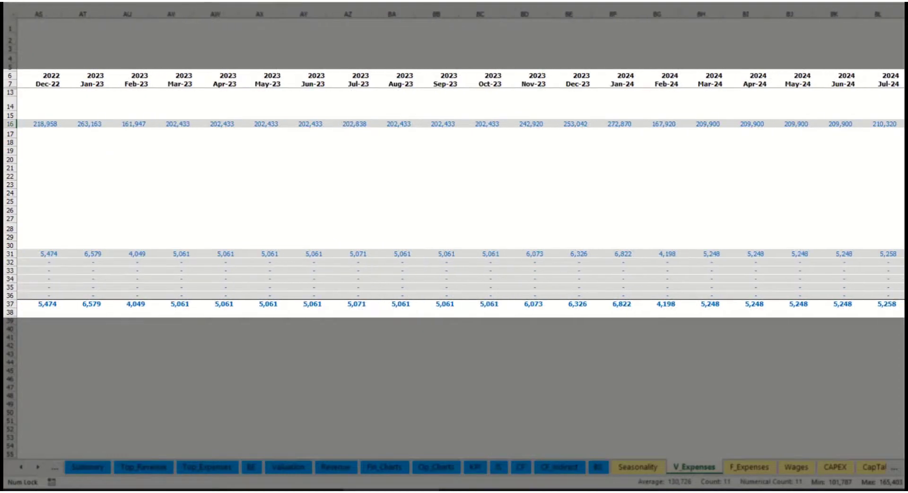
pyautogui.hscroll(-15, 227, 253)
pyautogui.click(279, 254)
pyautogui.click(354, 254)
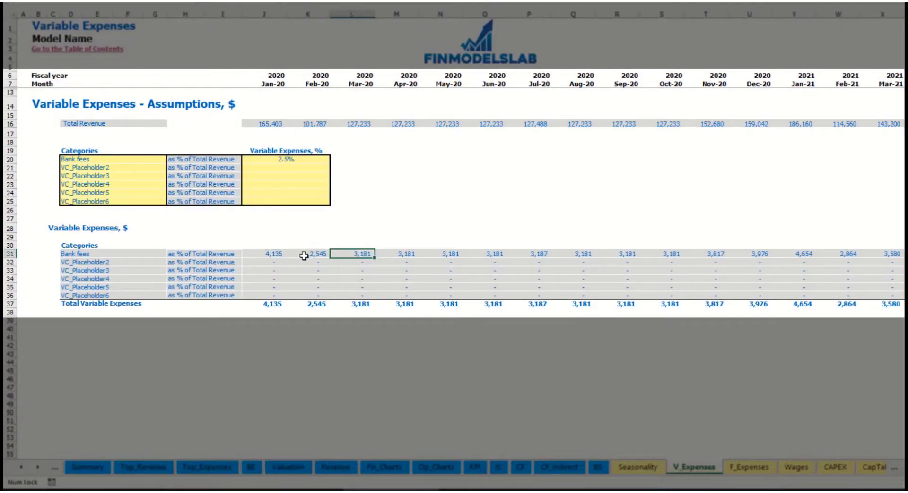
# Step: Name the second variable expense category "Other Var Exp" and set its variable expense to 5%
pyautogui.click(116, 168)
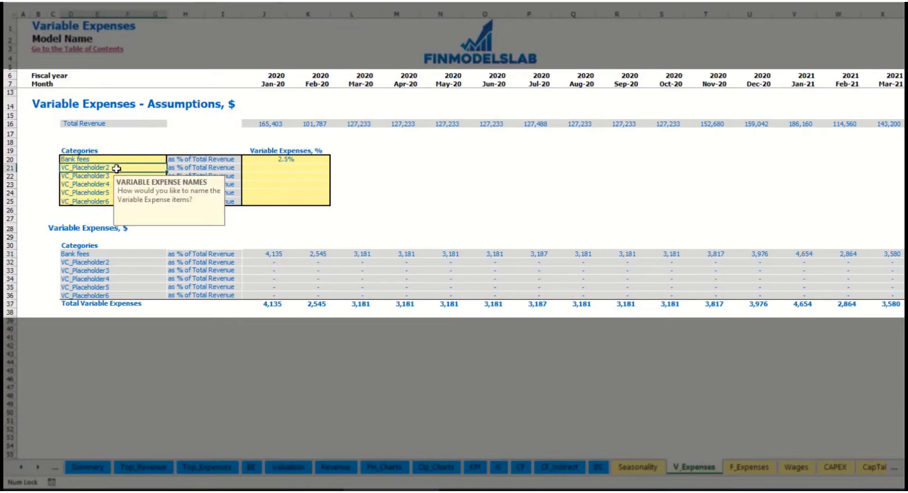
pyautogui.write('O')
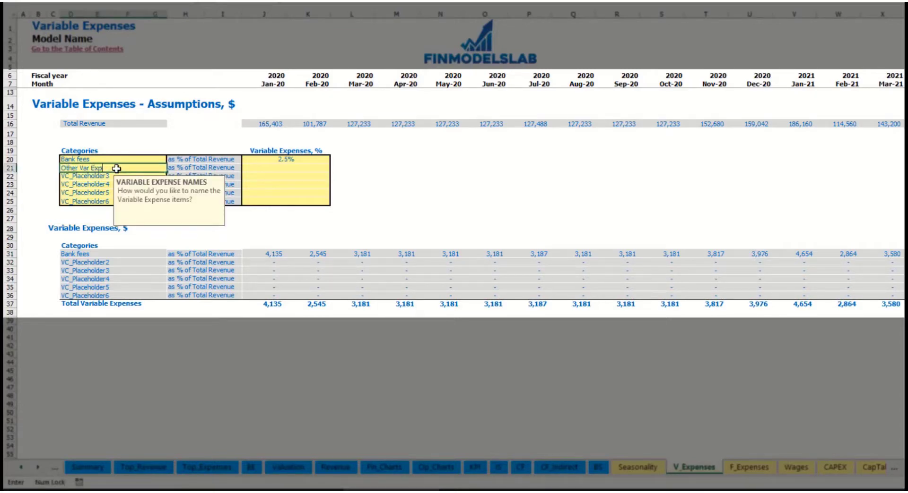
pyautogui.write('ther Var Exp')
pyautogui.press('Return')
pyautogui.click(277, 166)
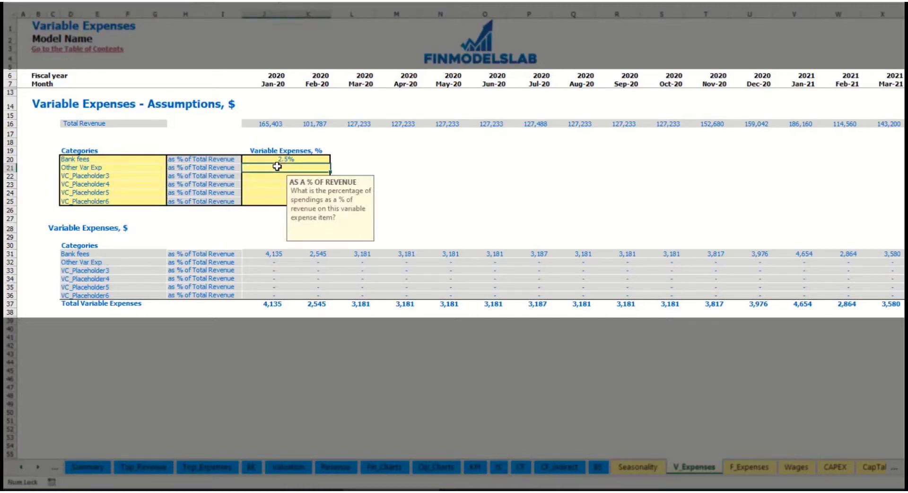
pyautogui.write('5%')
pyautogui.press('Return')
# Step: Name the third variable expense category "Direct Labor" and set its variable expense to 15%
pyautogui.click(146, 176)
pyautogui.write('Direct Labor')
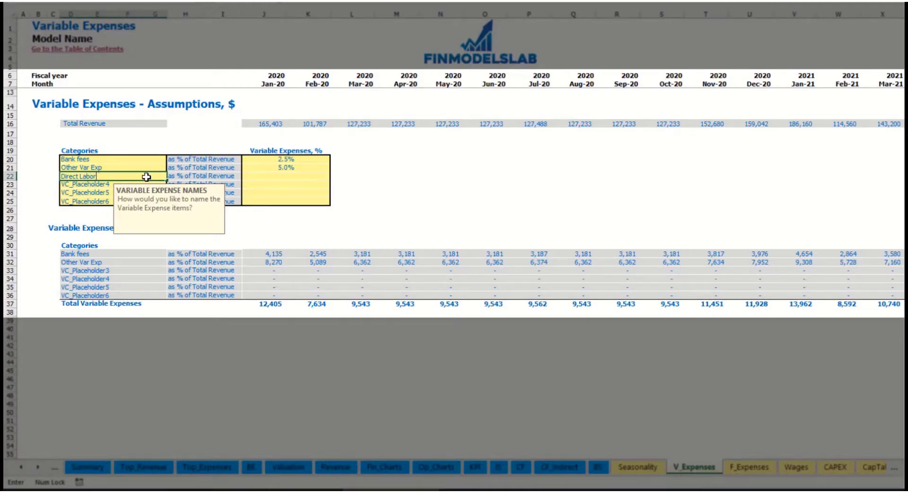
pyautogui.press('Return')
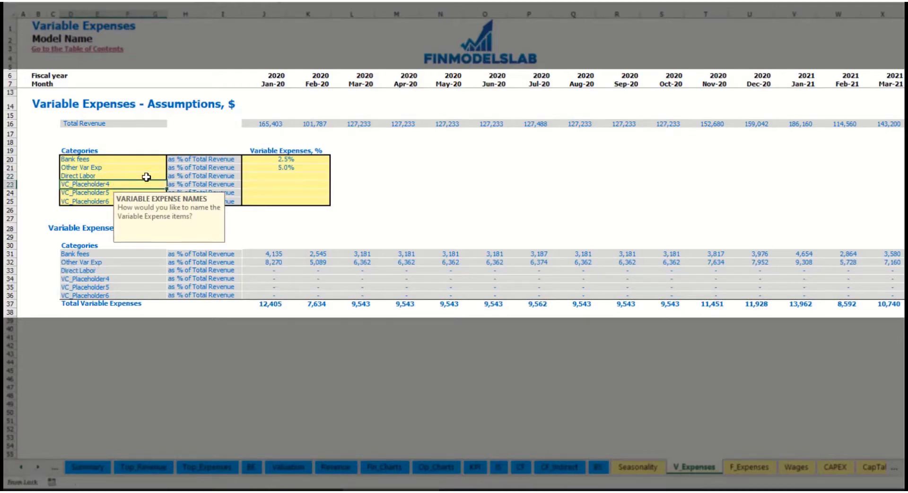
pyautogui.click(268, 177)
pyautogui.write('1%5')
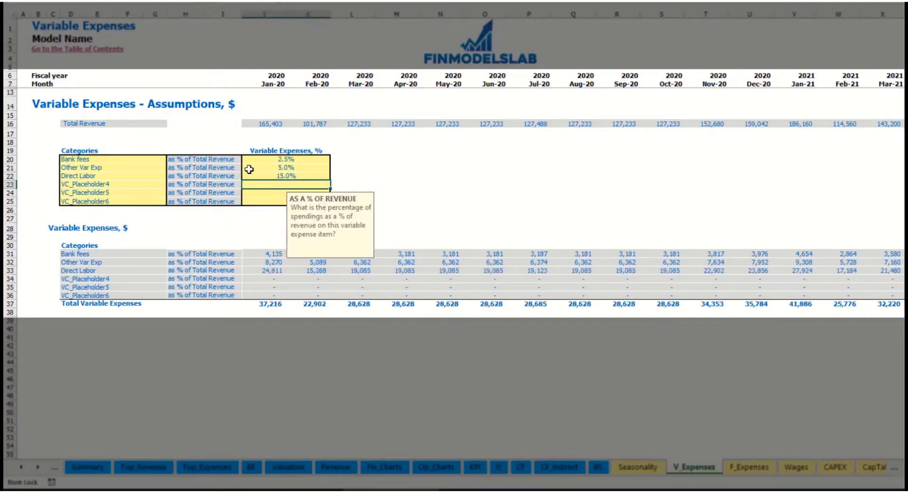
# Step: Expand Total Variable Expenses on the Income Statement sheet and review the monthly amounts for each expense category
pyautogui.click(265, 254)
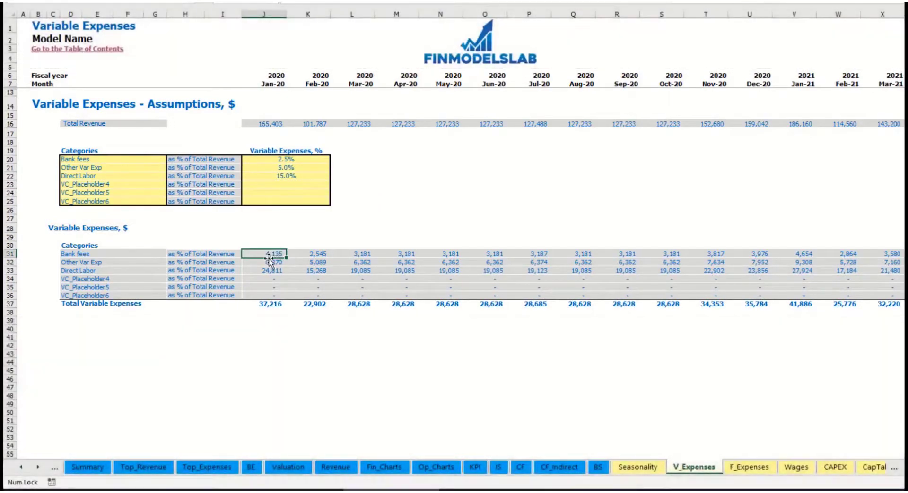
pyautogui.click(500, 469)
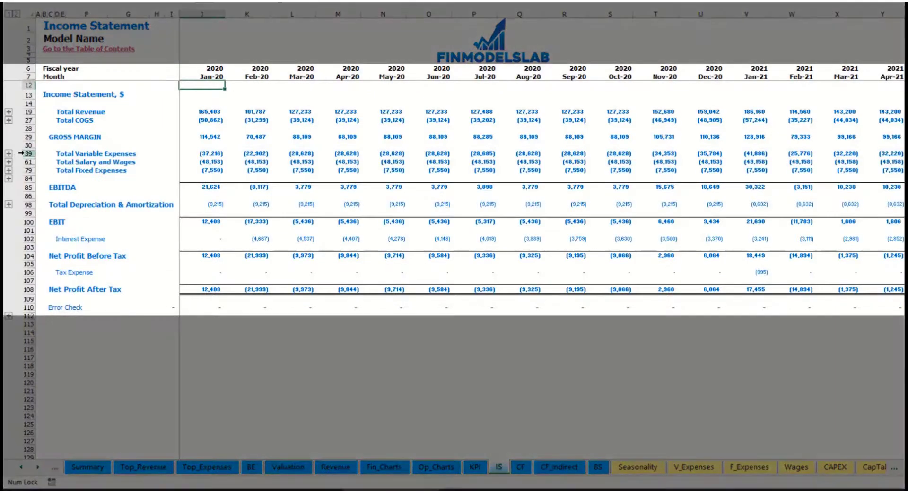
pyautogui.click(27, 154)
pyautogui.click(9, 155)
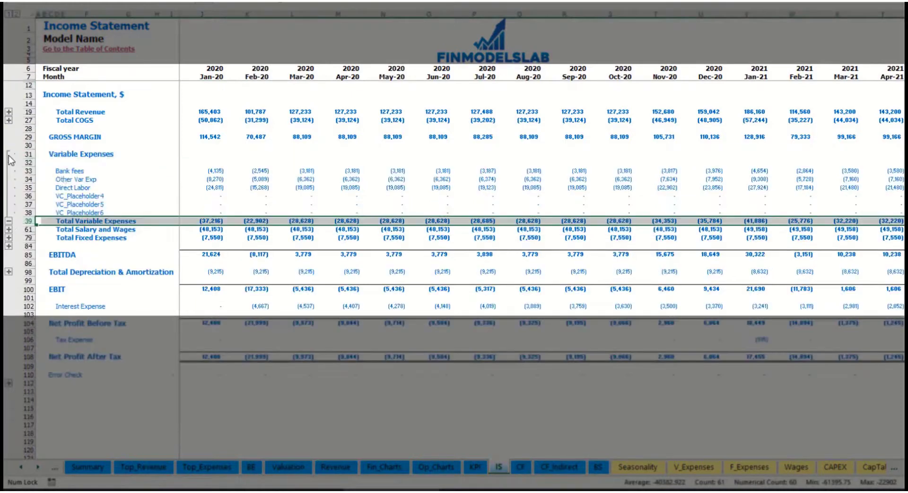
pyautogui.moveTo(36, 171); pyautogui.dragTo(37, 203)
pyautogui.click(232, 172)
pyautogui.click(331, 171)
pyautogui.moveTo(60, 171); pyautogui.dragTo(60, 212)
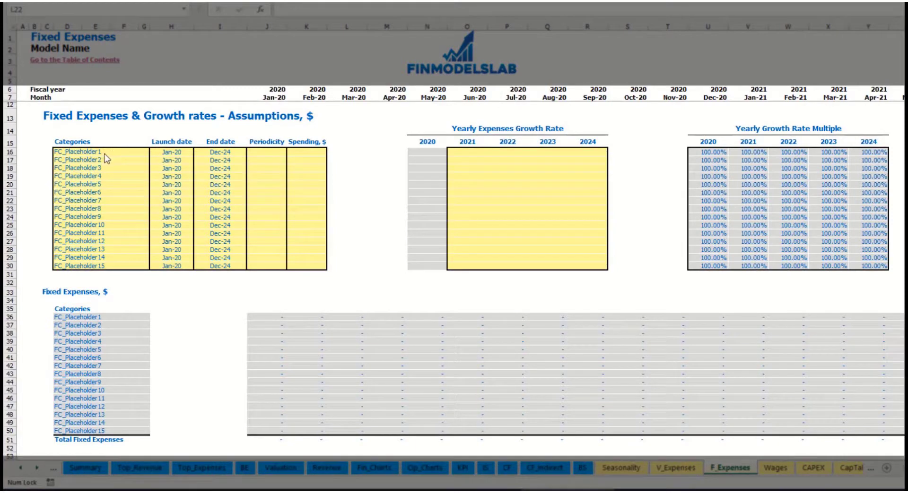
# Step: Name the first category on the Fixed Expenses sheet "Utilities" and set its launch date to Mar-20
pyautogui.click(103, 151)
pyautogui.write('Utilities')
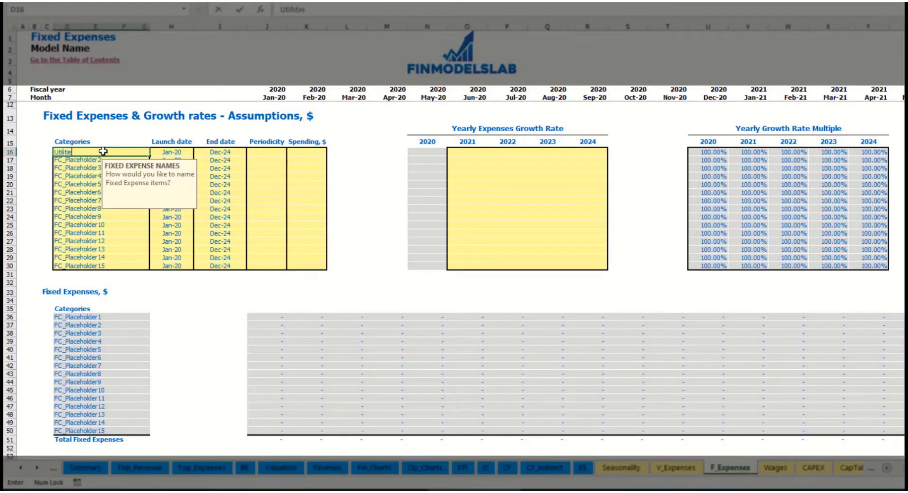
pyautogui.click(176, 151)
pyautogui.click(199, 152)
pyautogui.click(163, 175)
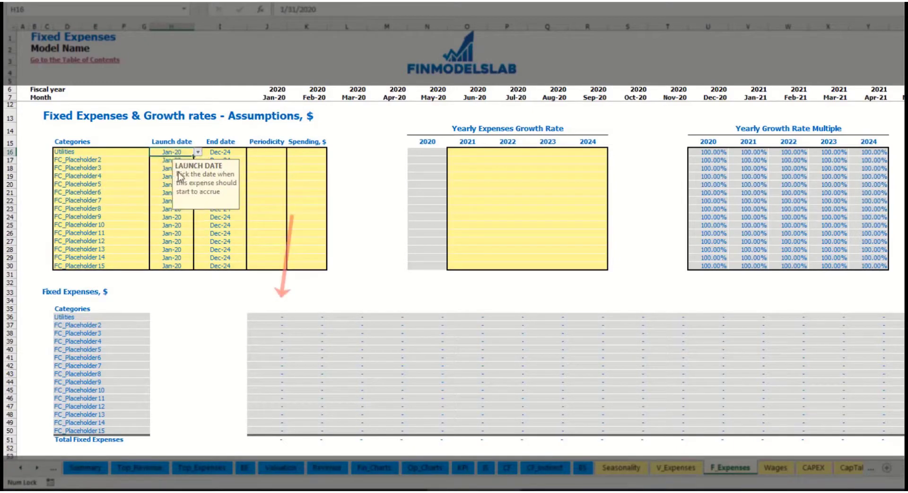
# Step: Set the Utilities expense's periodicity to Daily and its spending to 50
pyautogui.click(228, 150)
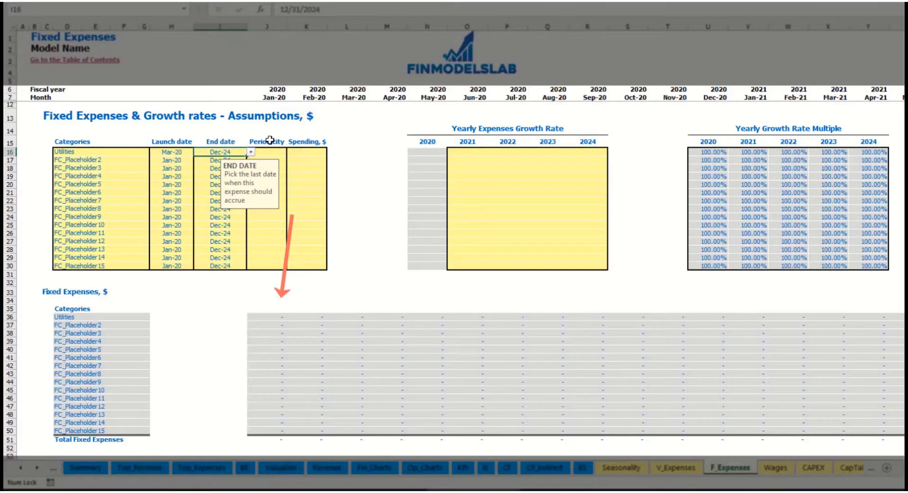
pyautogui.click(273, 98)
pyautogui.hotkey('ctrl', 'Right')
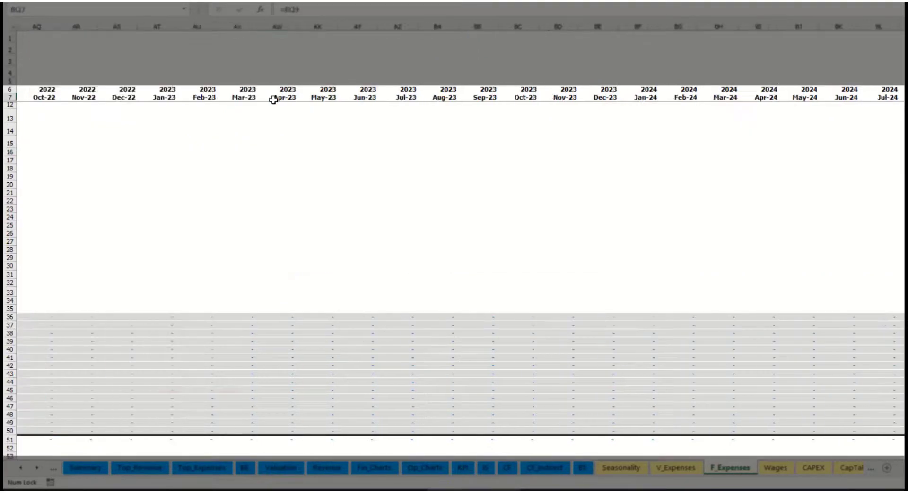
pyautogui.hotkey('ctrl', 'Left')
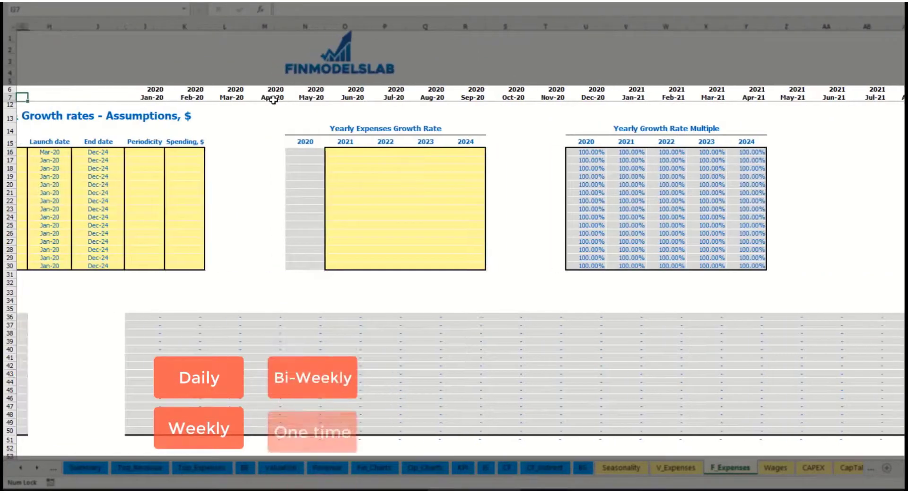
pyautogui.click(284, 152)
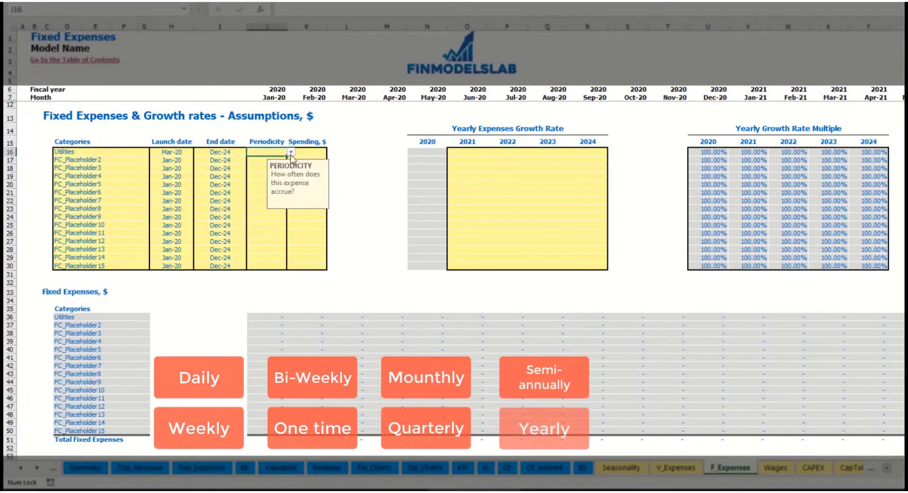
pyautogui.click(290, 153)
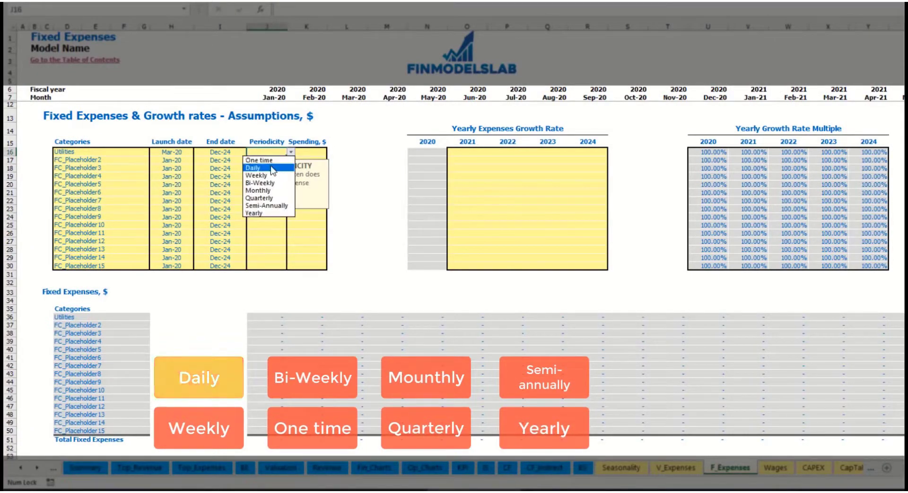
pyautogui.click(277, 167)
pyautogui.click(307, 154)
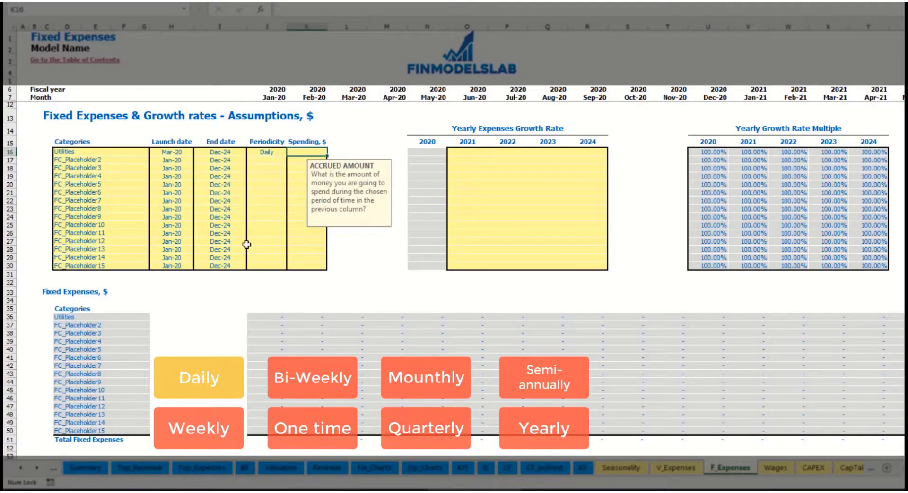
pyautogui.write('50')
pyautogui.press('Return')
# Step: Examine the calculated monthly Utilities amounts for March to May 2020 against the month headers
pyautogui.click(352, 318)
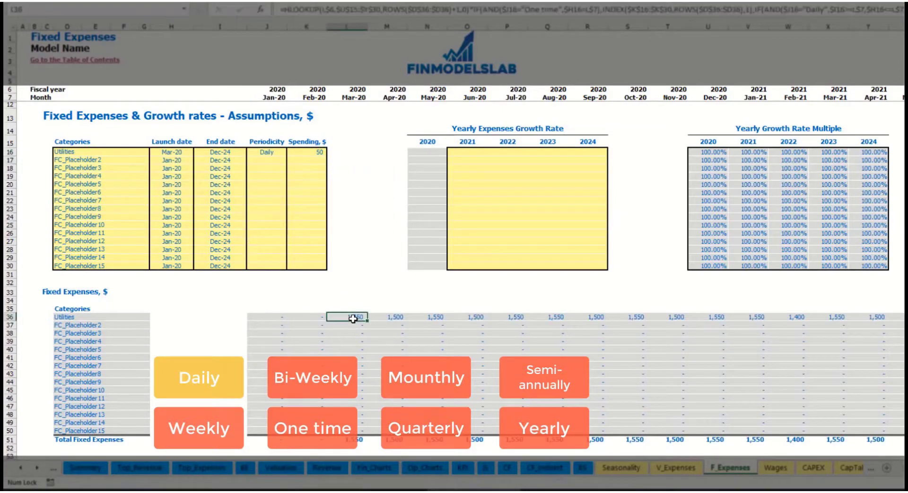
pyautogui.click(395, 319)
pyautogui.click(439, 321)
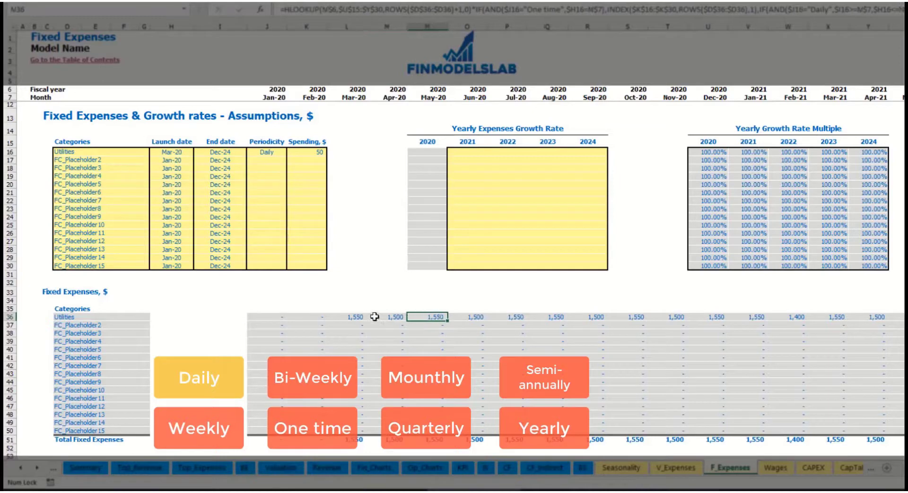
pyautogui.click(355, 313)
pyautogui.click(359, 317)
pyautogui.click(380, 318)
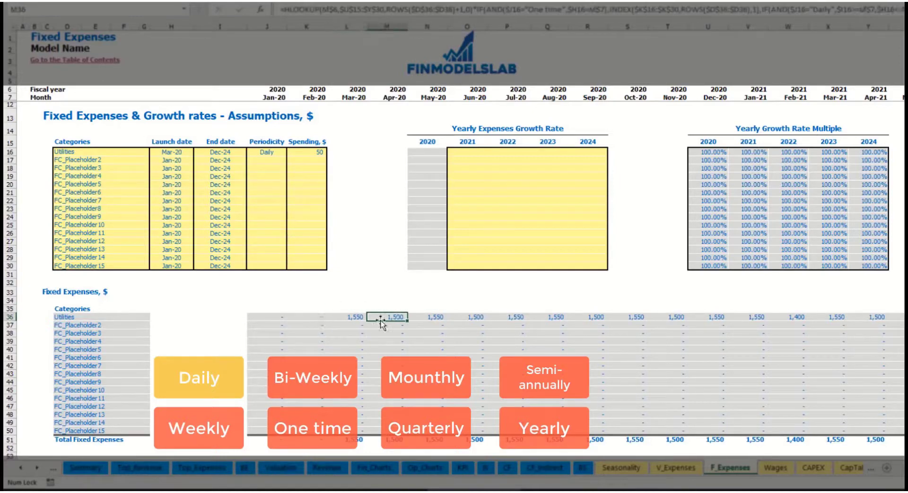
pyautogui.click(352, 97)
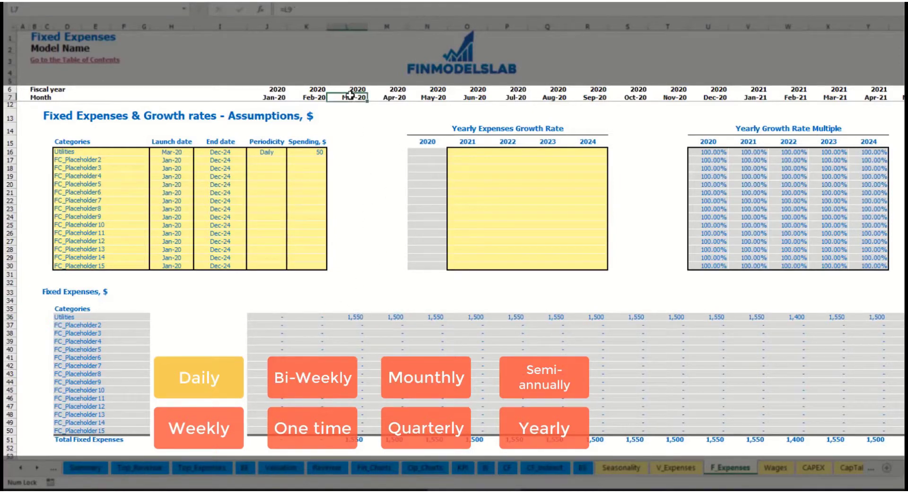
pyautogui.click(358, 318)
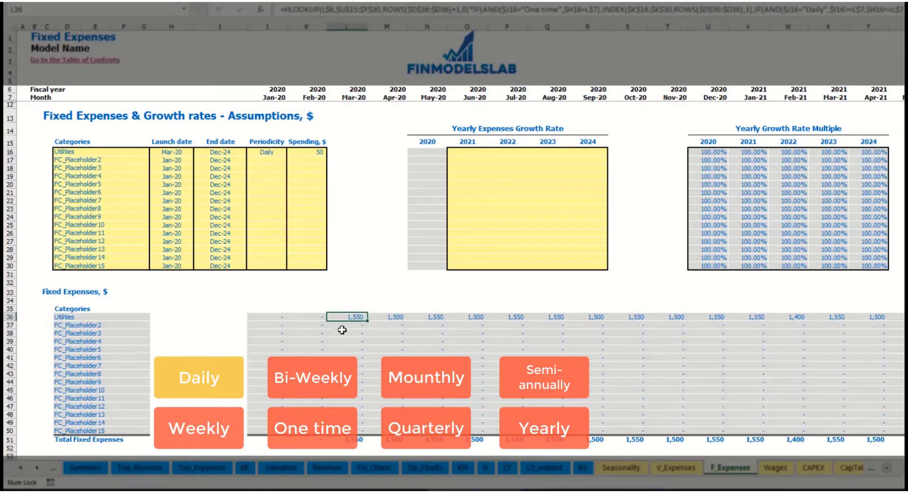
pyautogui.click(397, 318)
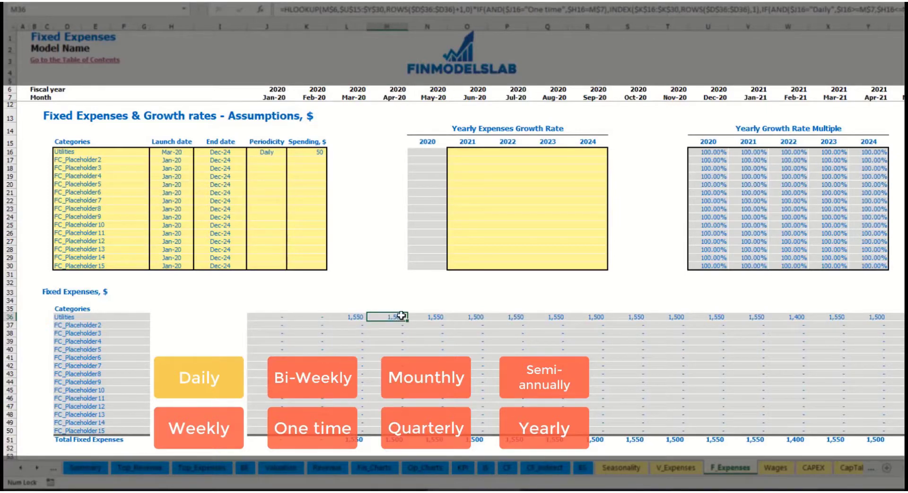
# Step: Set the yearly expenses growth rate of Utilities to 5% for each year from 2021 through 2024
pyautogui.click(474, 154)
pyautogui.write('5%')
pyautogui.hotkey('ctrl', 'Return')
pyautogui.hotkey('ctrl', 'c')
pyautogui.press('Right')
pyautogui.hotkey('shift', 'Right')
pyautogui.hotkey('shift', 'Right')
pyautogui.hotkey('shift', 'Right')
pyautogui.hotkey('ctrl', 'v')
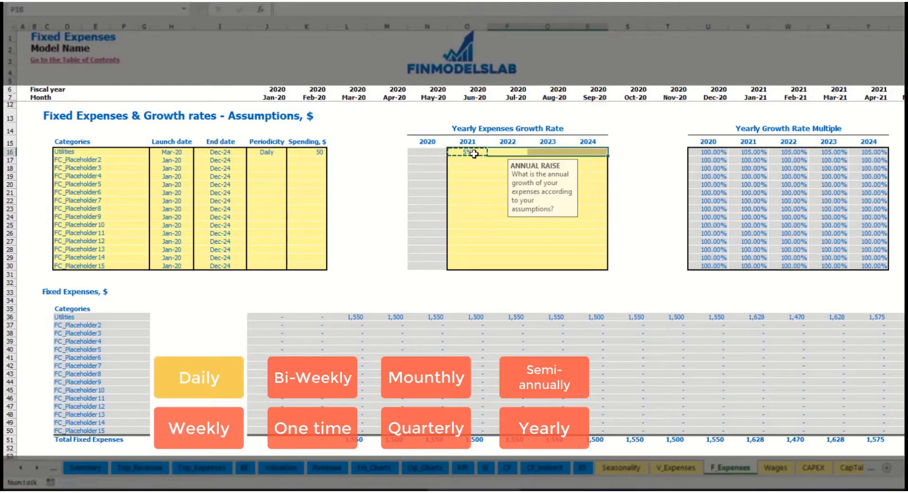
pyautogui.hotkey('ctrl', 'v')
pyautogui.moveTo(470, 153); pyautogui.dragTo(588, 153)
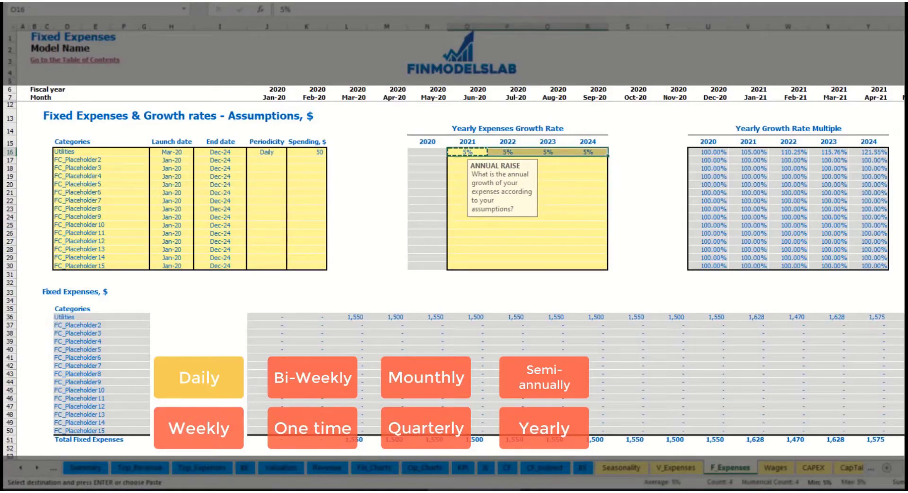
pyautogui.hscroll(10, 790, 454)
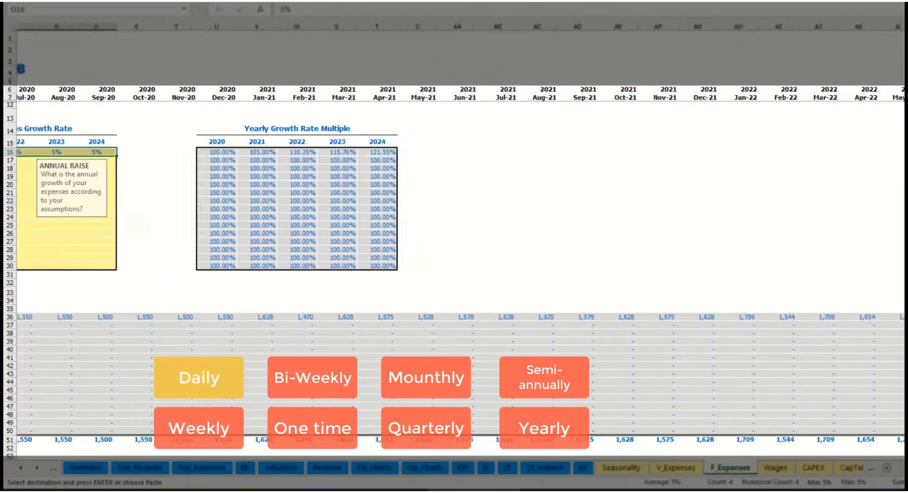
pyautogui.hscroll(-15, 790, 454)
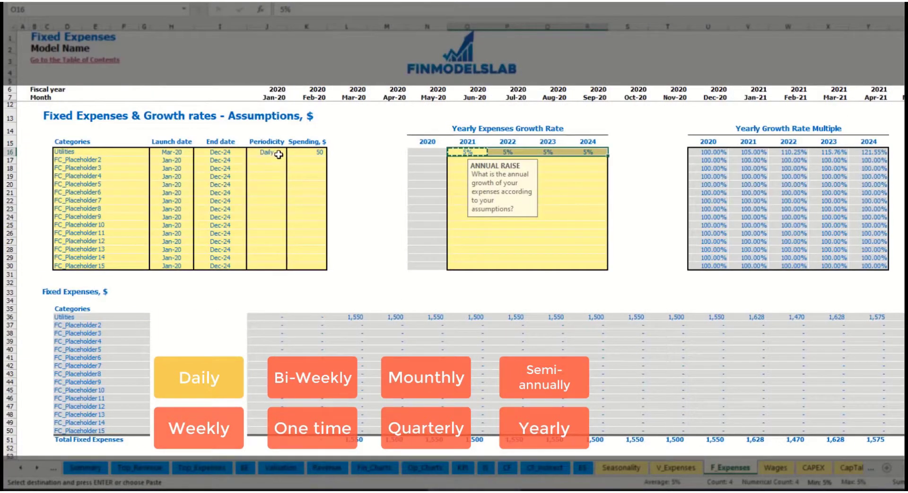
# Step: Name the second fixed expense category "Advertising" and set its launch date to Mar-20 and end date to Aug-24
pyautogui.click(110, 158)
pyautogui.write('Advertis')
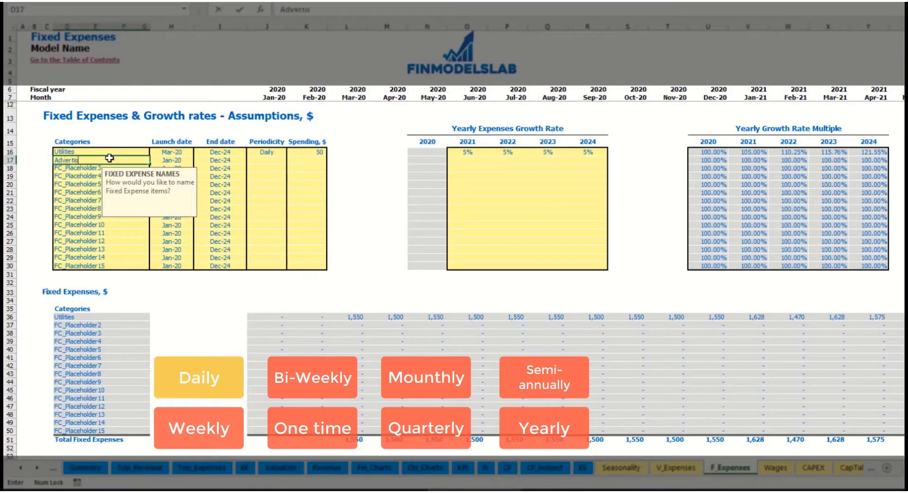
pyautogui.write('ing')
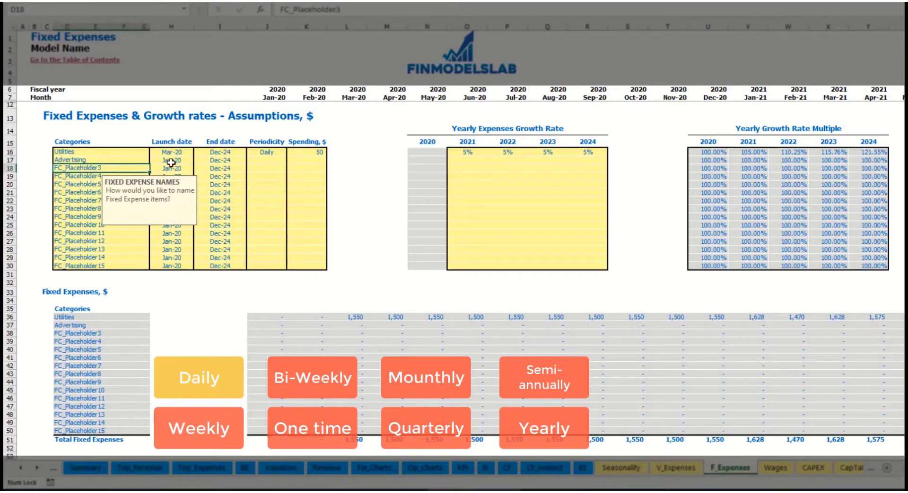
pyautogui.click(173, 161)
pyautogui.click(198, 161)
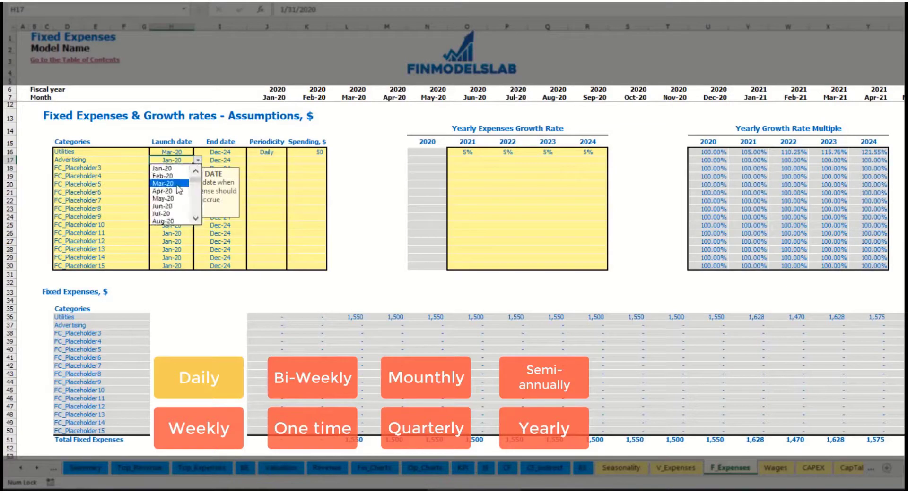
pyautogui.click(172, 183)
pyautogui.click(231, 161)
pyautogui.click(250, 160)
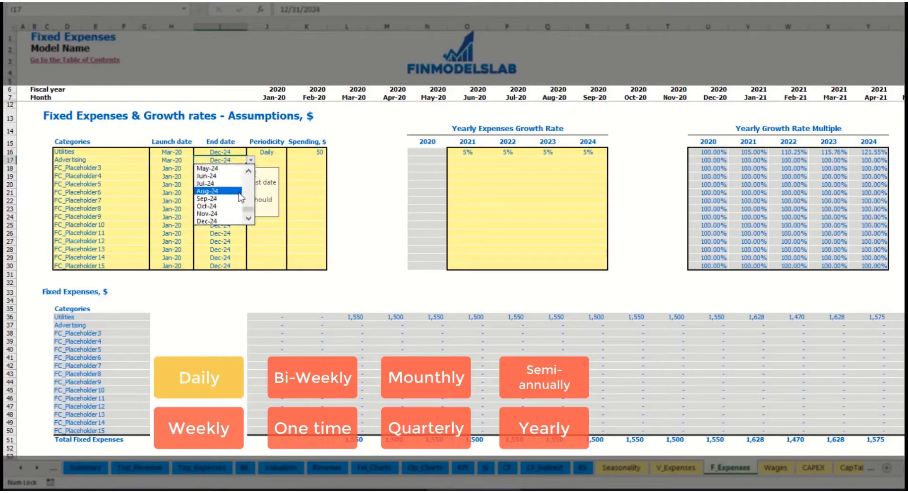
pyautogui.click(225, 192)
# Step: Set the Advertising expense's periodicity to Weekly and its spending to 100
pyautogui.click(266, 160)
pyautogui.click(290, 160)
pyautogui.click(273, 184)
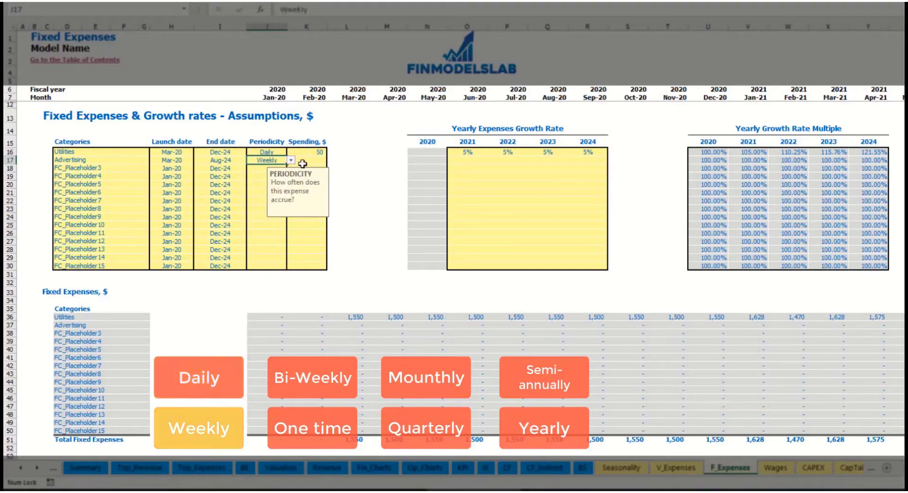
pyautogui.click(304, 162)
pyautogui.write('100')
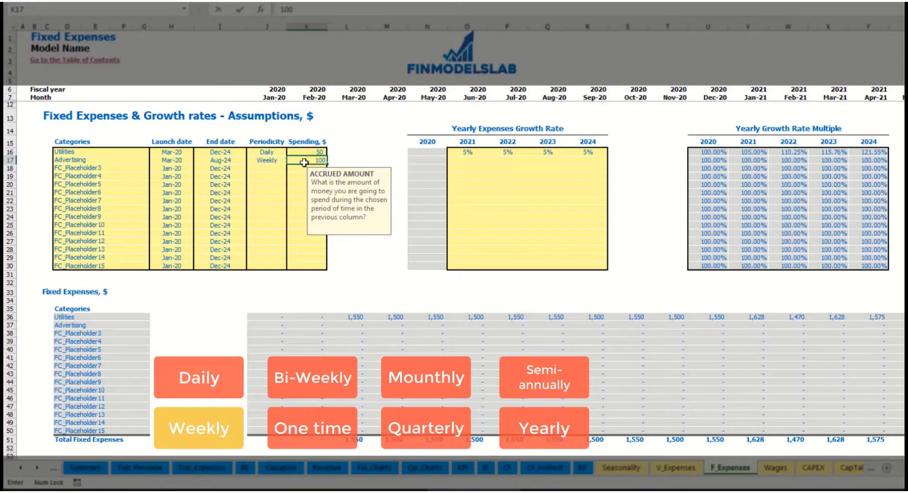
pyautogui.press('Return')
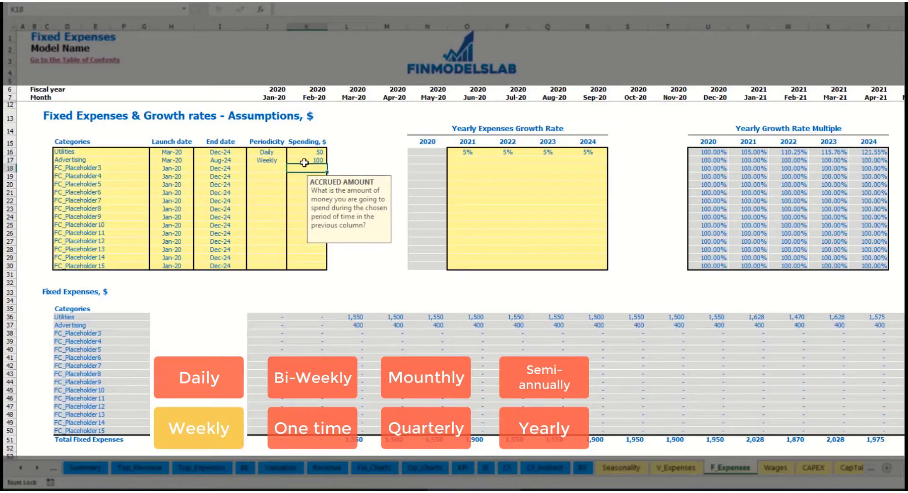
# Step: Examine the calculated weekly-based Advertising amounts from Mar-20 through the Aug-24 end date
pyautogui.click(362, 328)
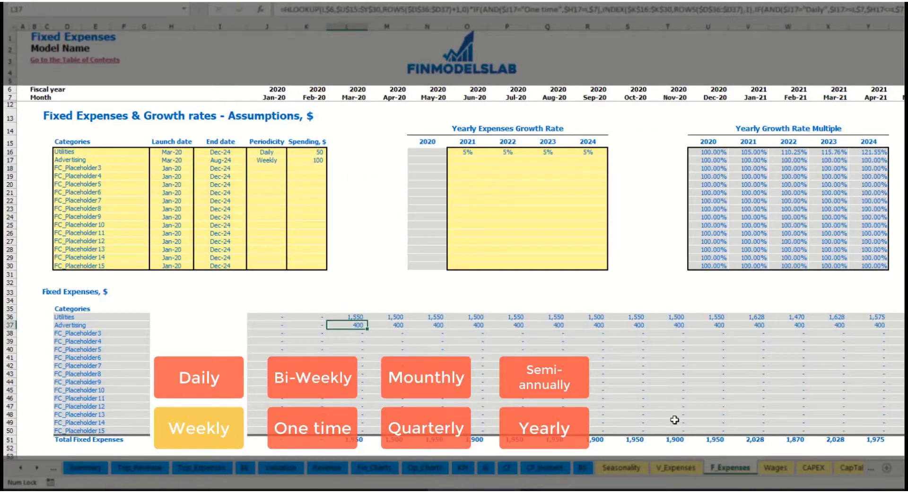
pyautogui.hscroll(10, 851, 468)
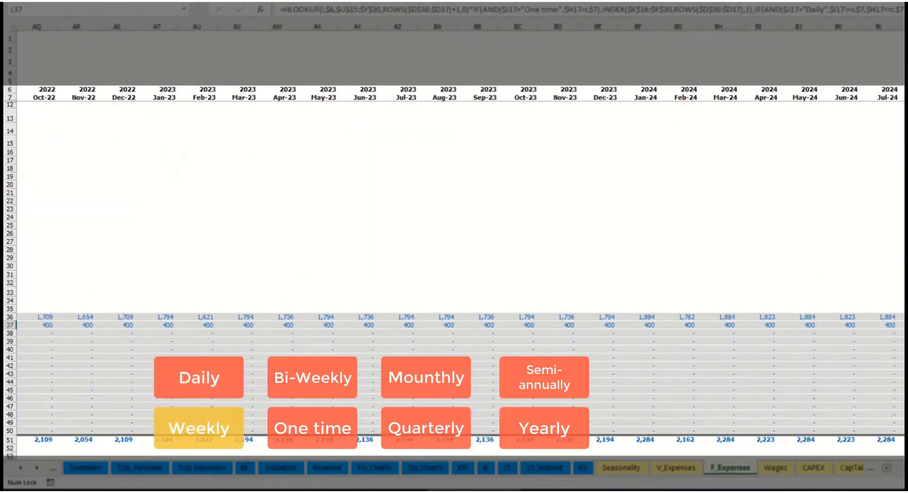
pyautogui.click(901, 326)
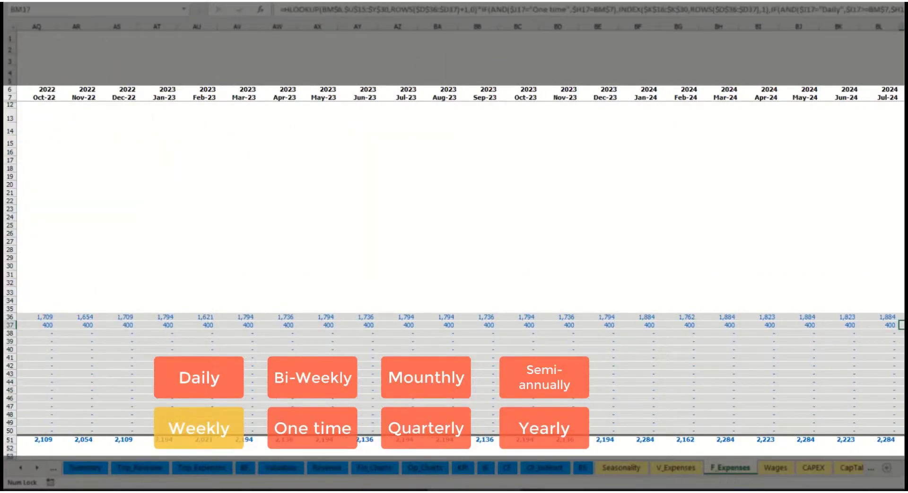
pyautogui.hscroll(-15, 454, 213)
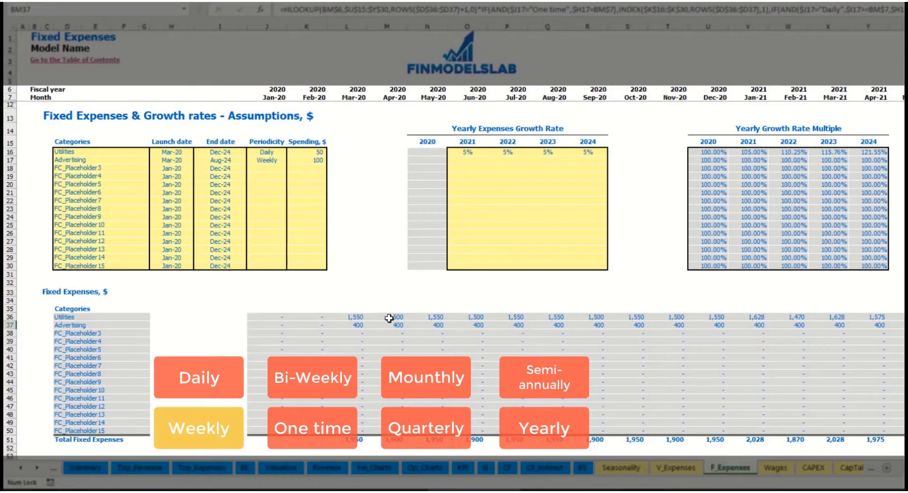
# Step: Change the Advertising expense's periodicity to Bi-Weekly and set its spending to 500
pyautogui.click(267, 161)
pyautogui.click(290, 160)
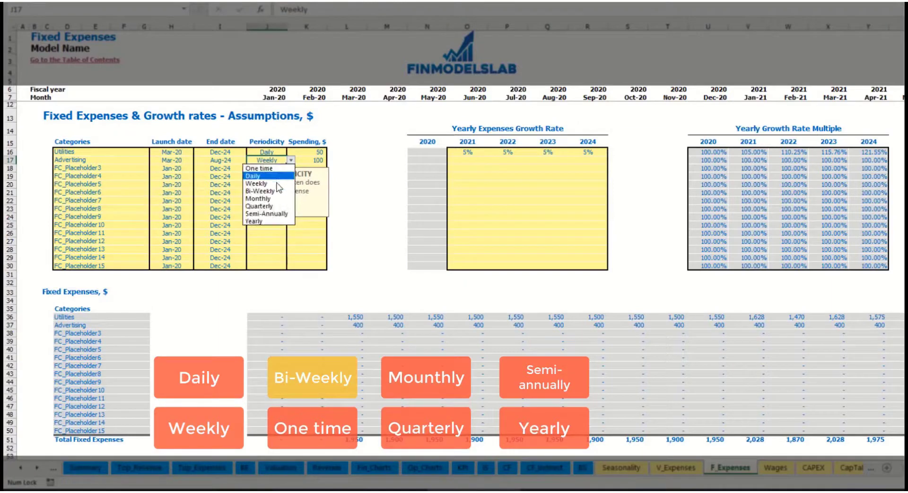
pyautogui.click(260, 191)
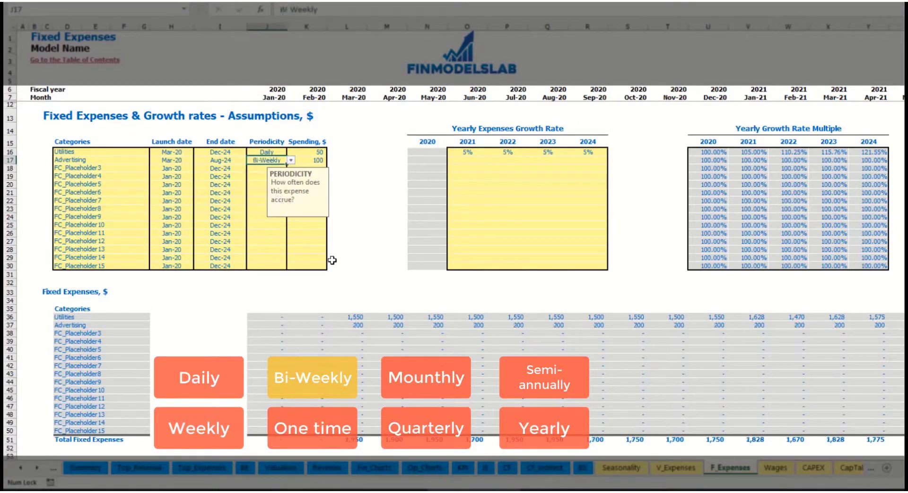
pyautogui.click(305, 161)
pyautogui.write('500')
pyautogui.press('Return')
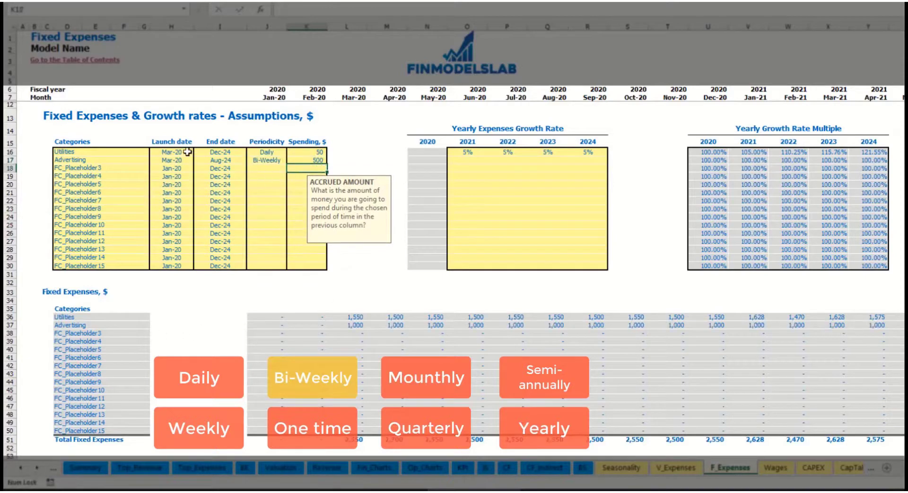
# Step: Set the launch date of the Advertising expense to Jul-20
pyautogui.click(188, 152)
pyautogui.click(188, 162)
pyautogui.press('Right')
pyautogui.click(187, 162)
pyautogui.click(198, 160)
pyautogui.click(176, 201)
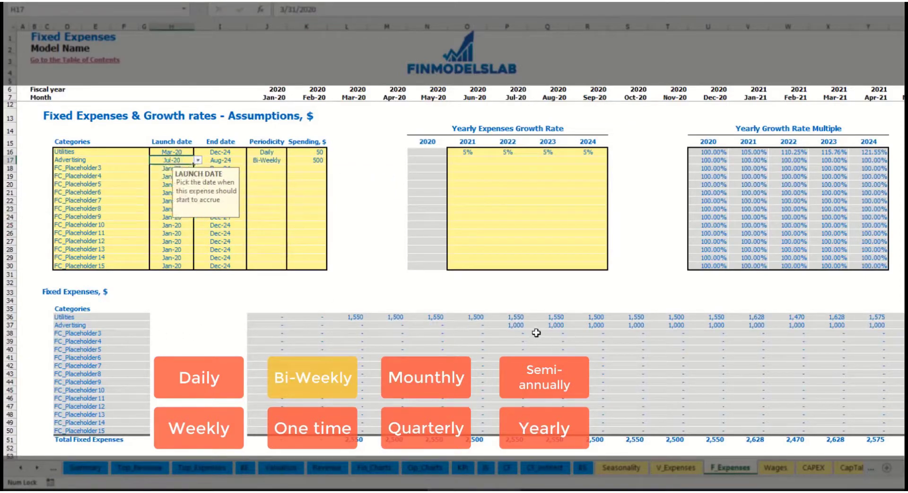
# Step: Examine the calculated monthly Advertising amounts from Jul-20 onward through 2021 in the Fixed Expenses table
pyautogui.click(518, 326)
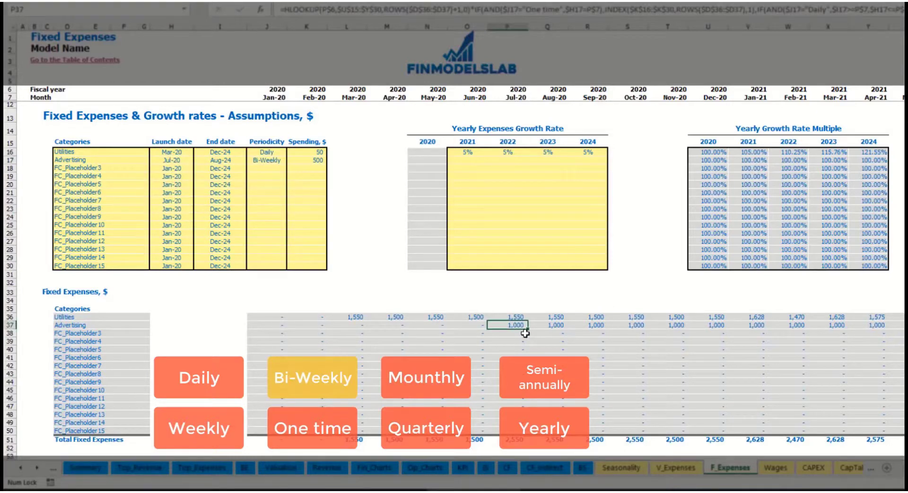
pyautogui.press('Right')
pyautogui.press('Right')
pyautogui.press('Right')
pyautogui.press('Right')
pyautogui.press('Right')
pyautogui.press('Right')
pyautogui.press('Right')
pyautogui.press('Right')
pyautogui.press('Right')
pyautogui.press('Right')
pyautogui.press('Right')
pyautogui.press('Right')
pyautogui.press('Right')
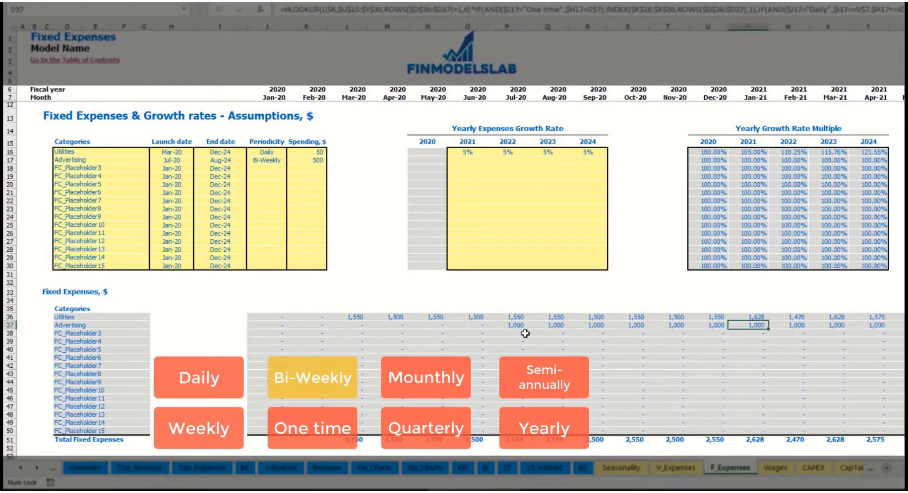
pyautogui.press('Right')
pyautogui.press('Right')
pyautogui.press('Right')
pyautogui.press('Right')
pyautogui.press('Right')
pyautogui.press('Right')
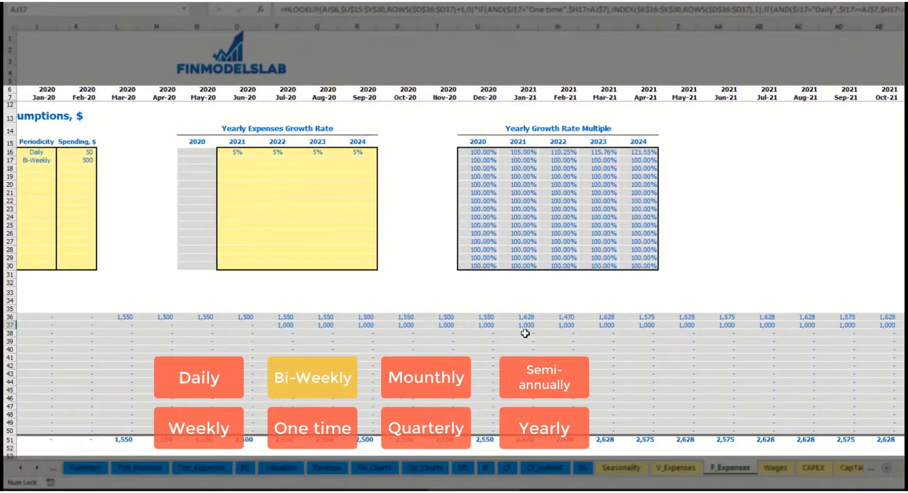
pyautogui.hotkey('ctrl', 'Left')
pyautogui.hotkey('ctrl', 'Left')
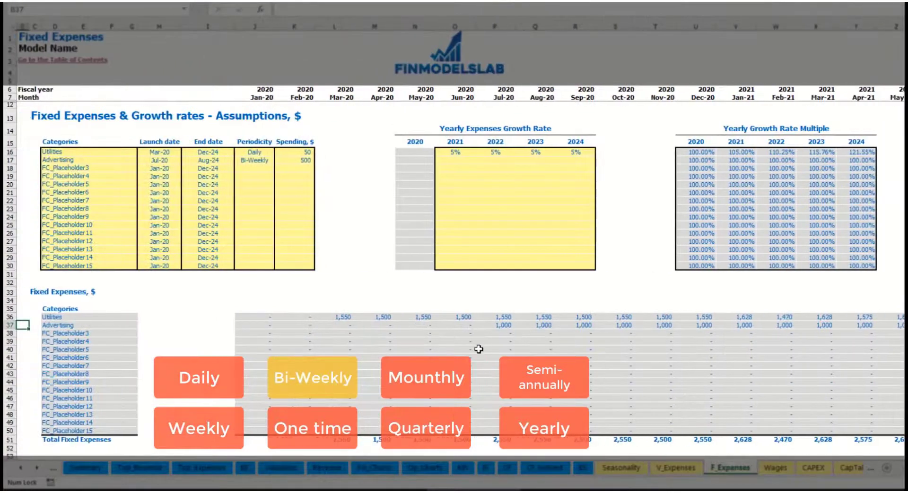
pyautogui.click(495, 326)
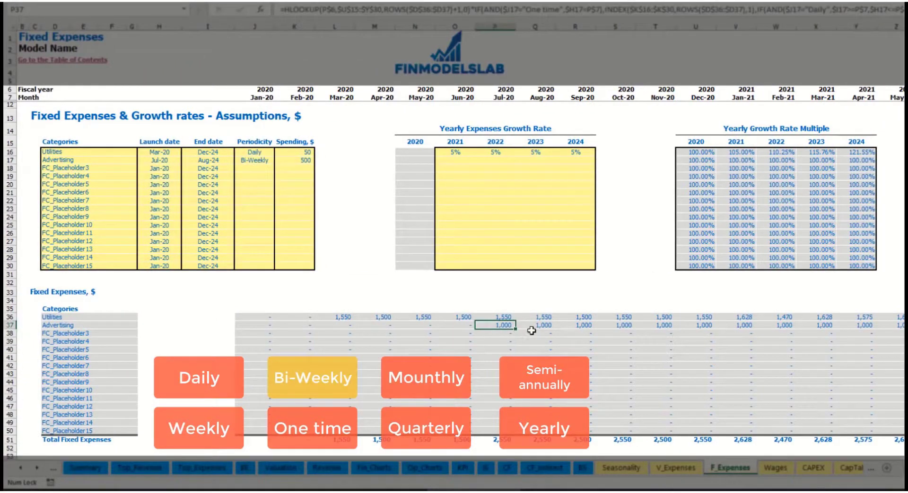
# Step: Set the yearly expenses growth rate of Advertising to 3% for each year from 2021 through 2024
pyautogui.click(454, 161)
pyautogui.write('5')
pyautogui.hotkey('ctrl', 'Return')
pyautogui.hotkey('ctrl', 'c')
pyautogui.press('Right')
pyautogui.hotkey('shift', 'Right')
pyautogui.hotkey('shift', 'Right')
pyautogui.hotkey('ctrl', 'v')
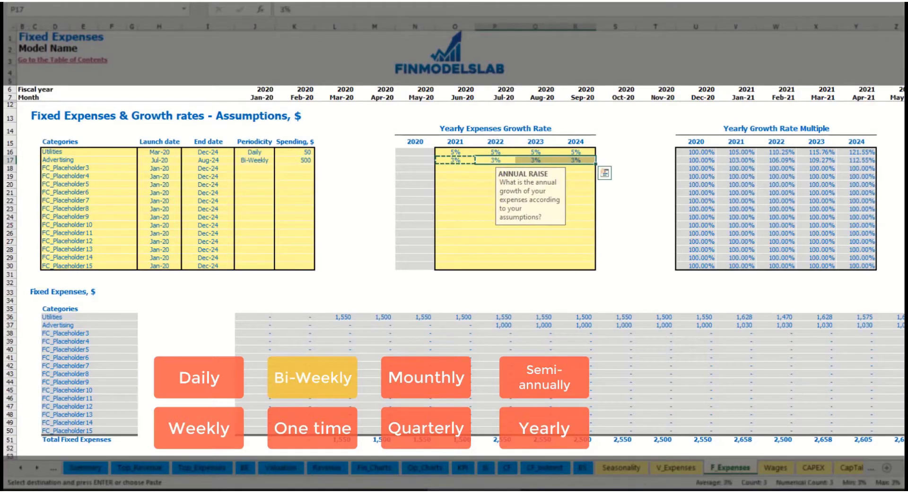
# Step: Review the Advertising amounts from Jan-21 through mid-2024 against the expense's end date
pyautogui.click(865, 325)
pyautogui.click(758, 326)
pyautogui.click(735, 324)
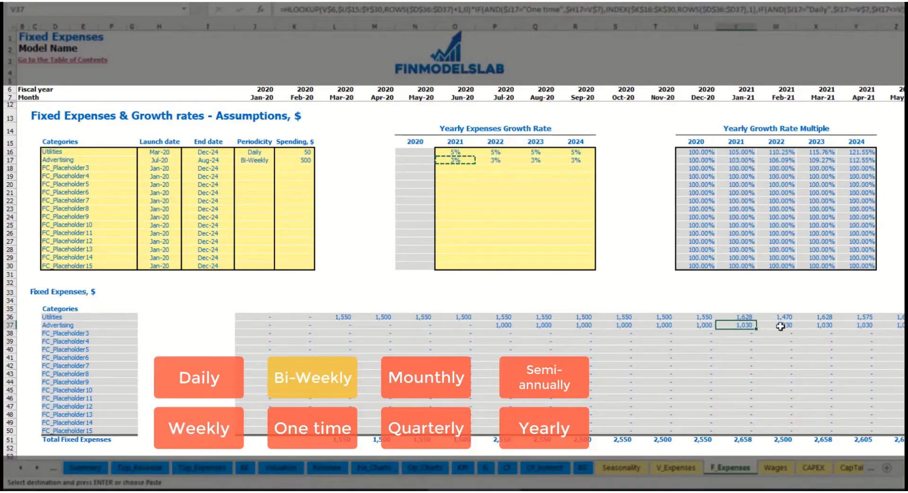
pyautogui.hscroll(10, 453, 236)
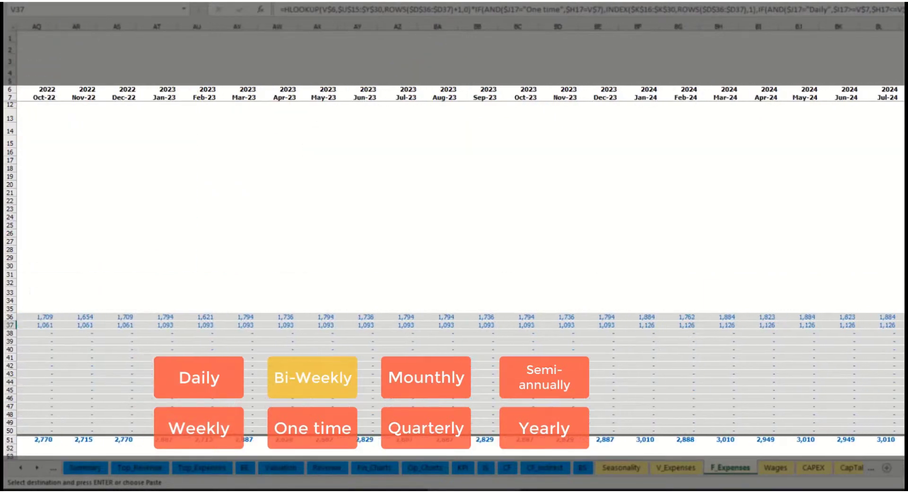
pyautogui.moveTo(901, 37); pyautogui.dragTo(900, 318)
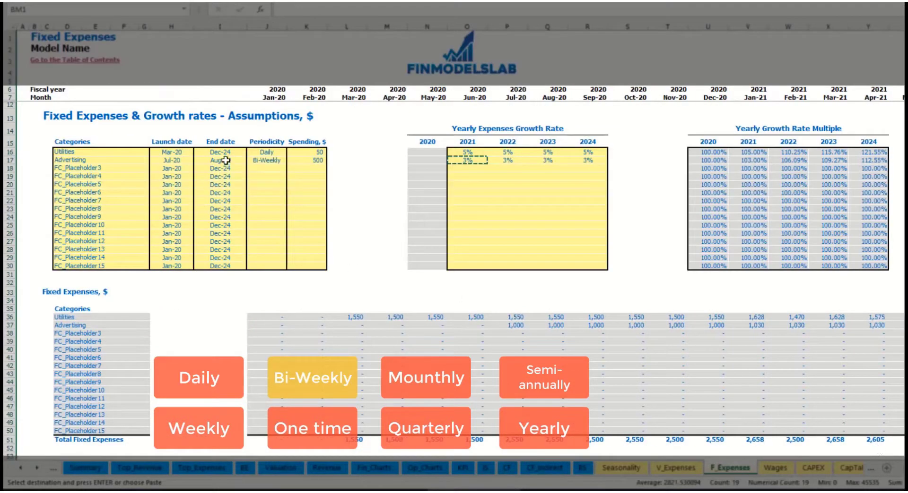
pyautogui.click(222, 160)
# Step: Name the third fixed expense category "Office Setup" and set its periodicity to One time
pyautogui.click(83, 167)
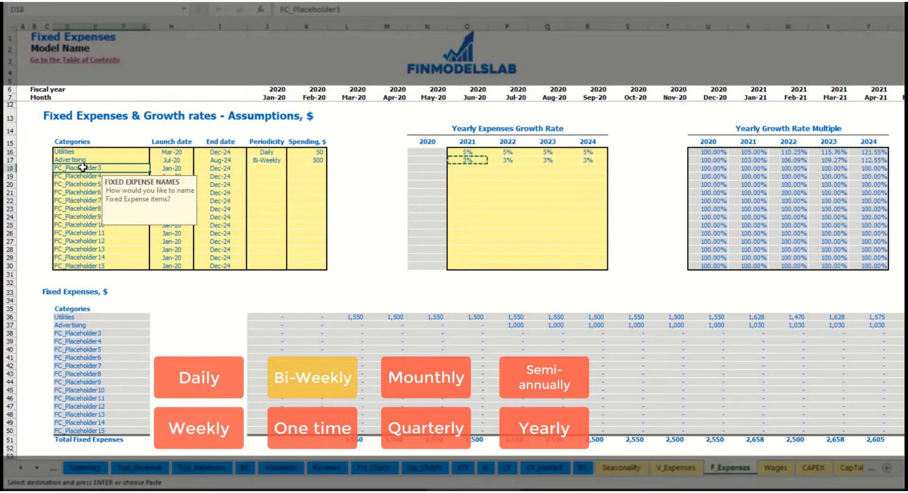
pyautogui.write('Setup')
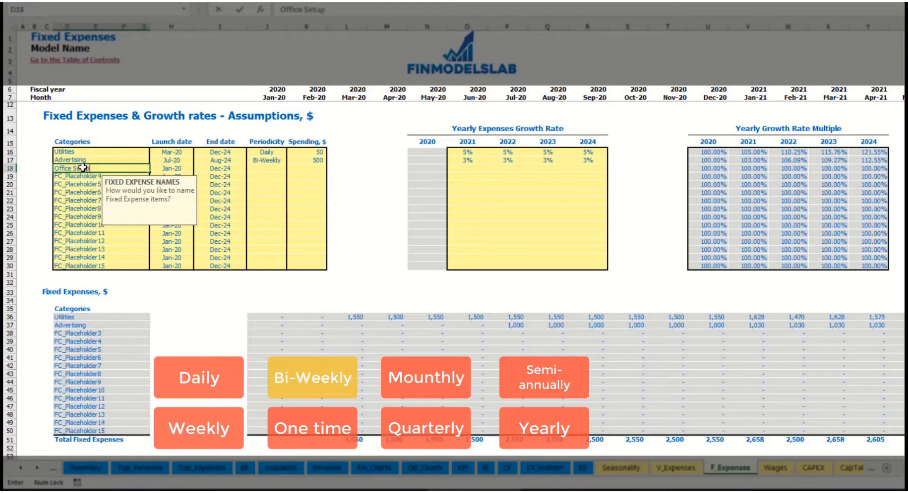
pyautogui.press('Return')
pyautogui.click(265, 168)
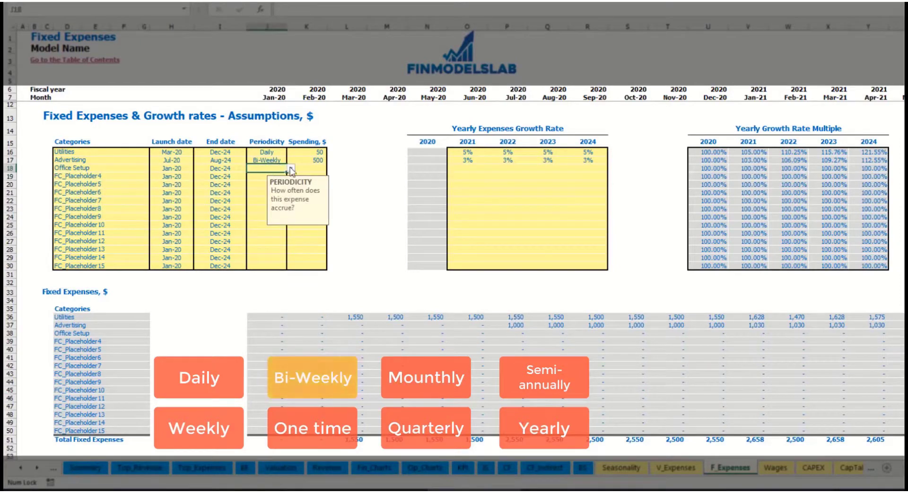
pyautogui.click(291, 168)
pyautogui.click(280, 184)
# Step: Set the Office Setup expense's launch date to Feb-20 and spending to 5,000, and check its calculated Feb-20 amount
pyautogui.click(187, 168)
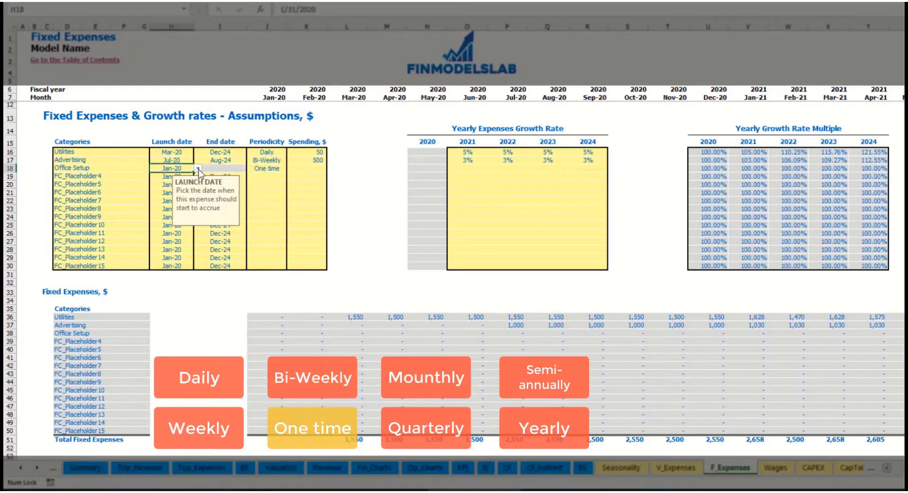
pyautogui.click(197, 168)
pyautogui.click(183, 185)
pyautogui.click(299, 169)
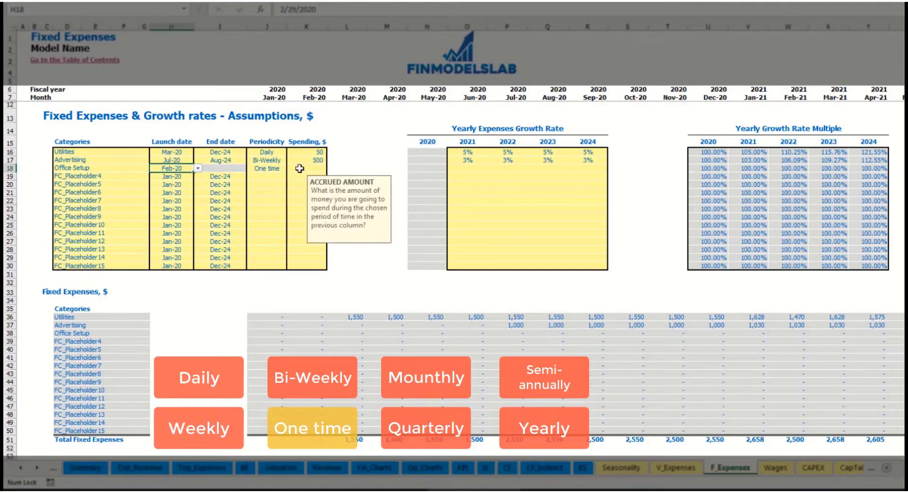
pyautogui.write('5000')
pyautogui.press('Return')
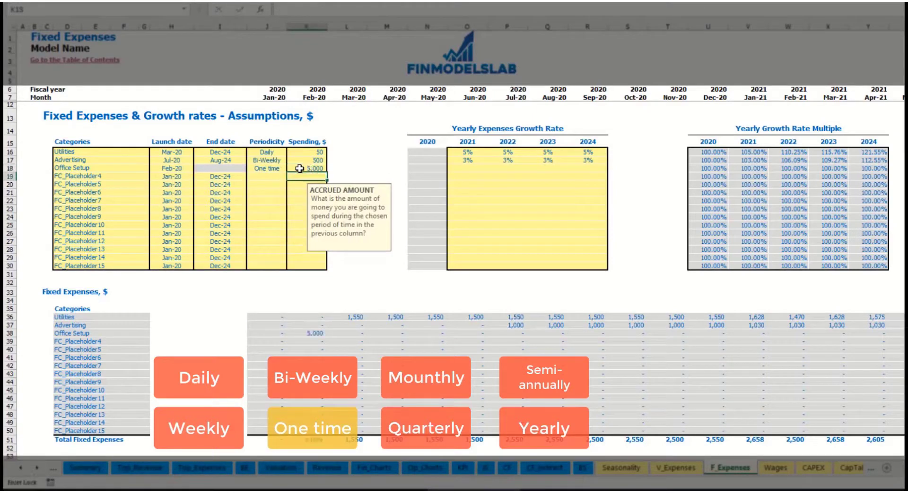
pyautogui.moveTo(467, 169); pyautogui.dragTo(588, 170)
pyautogui.click(316, 334)
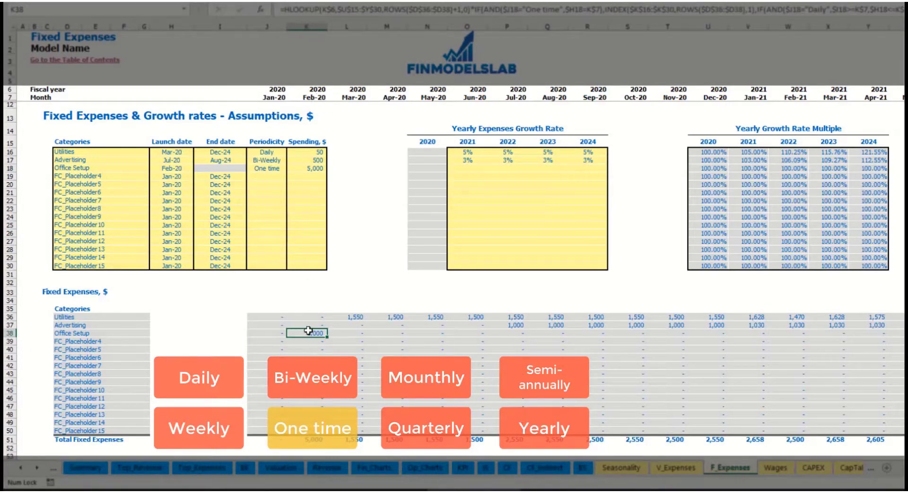
# Step: Name the fourth fixed expense category "Insurance"
pyautogui.click(128, 179)
pyautogui.write('I')
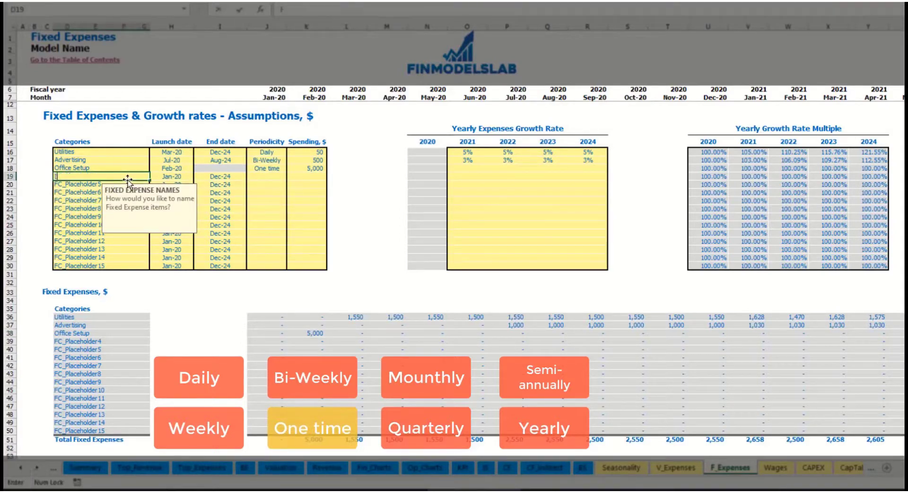
pyautogui.write('nsurance')
pyautogui.press('Return')
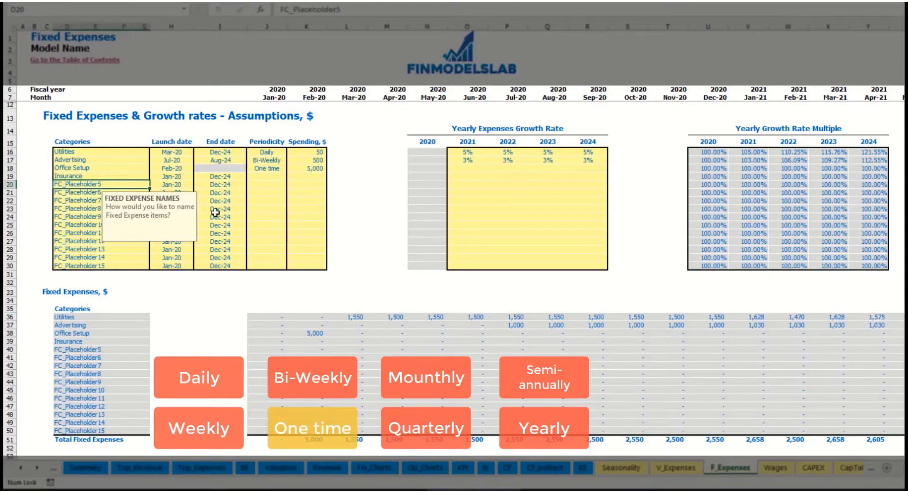
# Step: Set the Insurance expense's periodicity to Monthly and its spending to 1,000
pyautogui.click(177, 178)
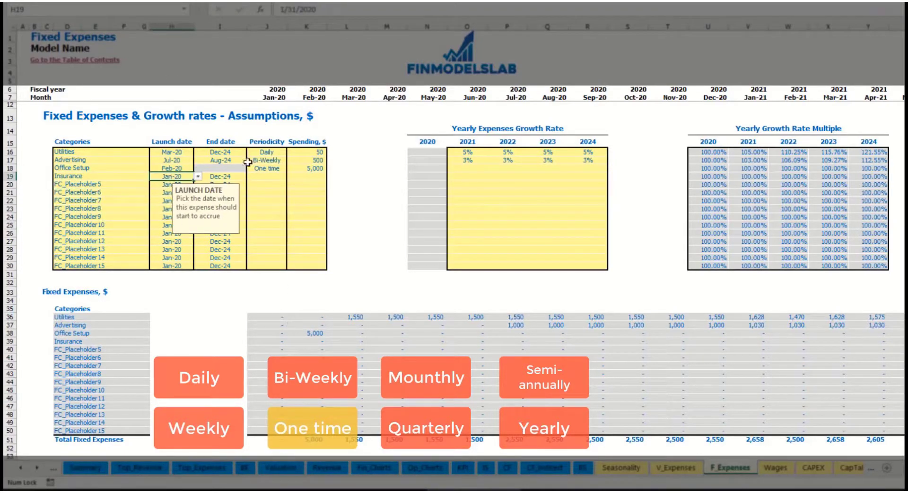
pyautogui.click(232, 175)
pyautogui.click(272, 178)
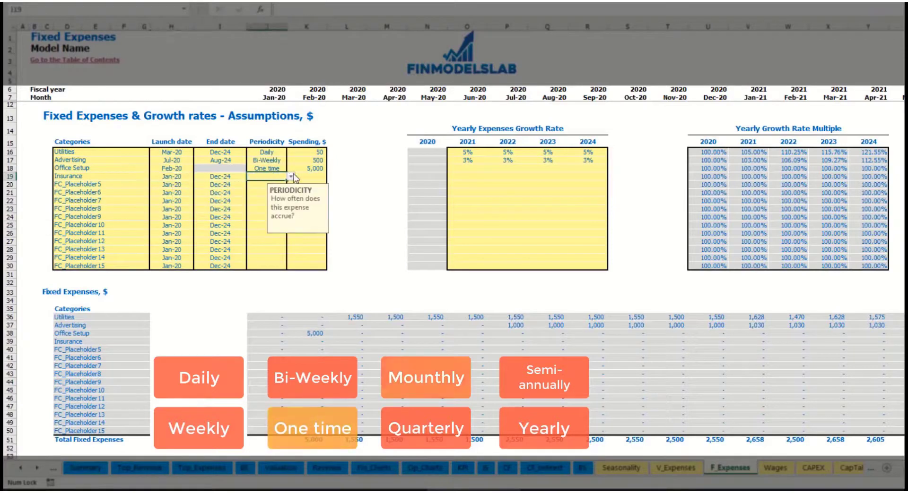
pyautogui.click(291, 177)
pyautogui.click(259, 215)
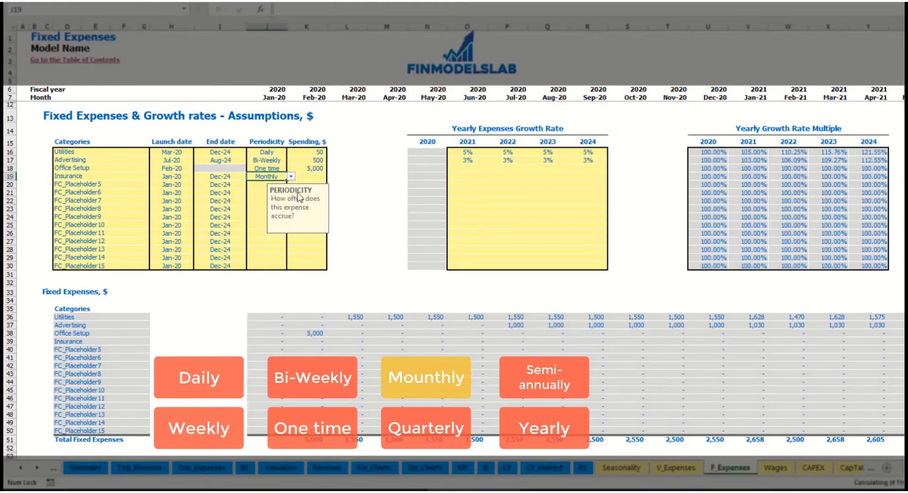
pyautogui.click(312, 176)
pyautogui.write('1,00')
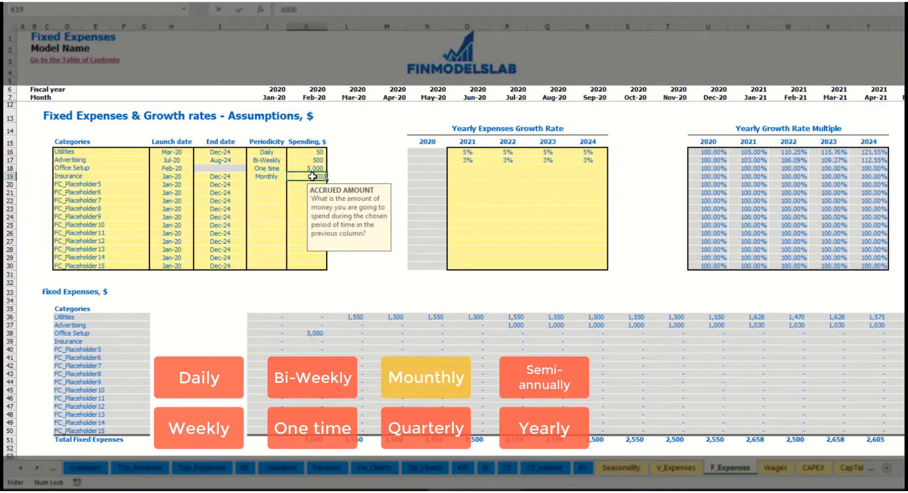
pyautogui.write('0')
# Step: Set the Insurance growth rates to 5% for 2021, 3% for 2022, 2% for 2023 and 1% for 2024
pyautogui.click(468, 178)
pyautogui.write('5')
pyautogui.press('Return')
pyautogui.press('Tab')
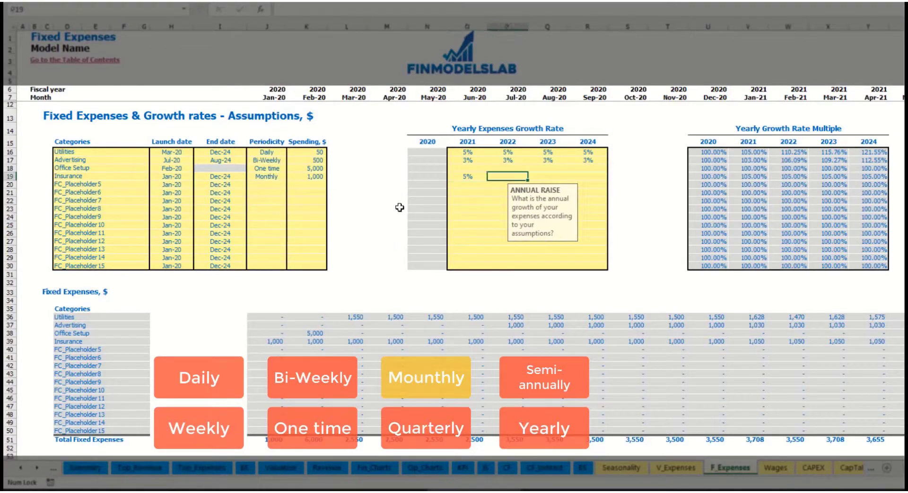
pyautogui.write('3')
pyautogui.press('Tab')
pyautogui.write('2')
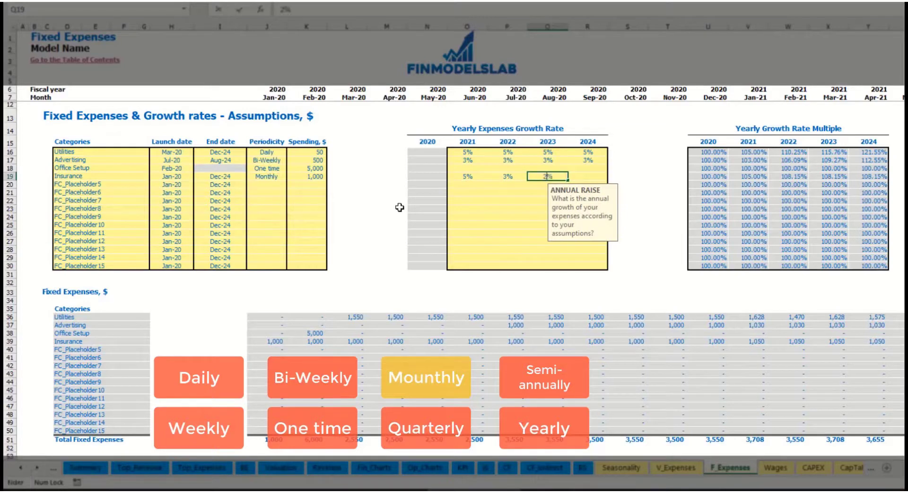
pyautogui.press('Tab')
pyautogui.write('1')
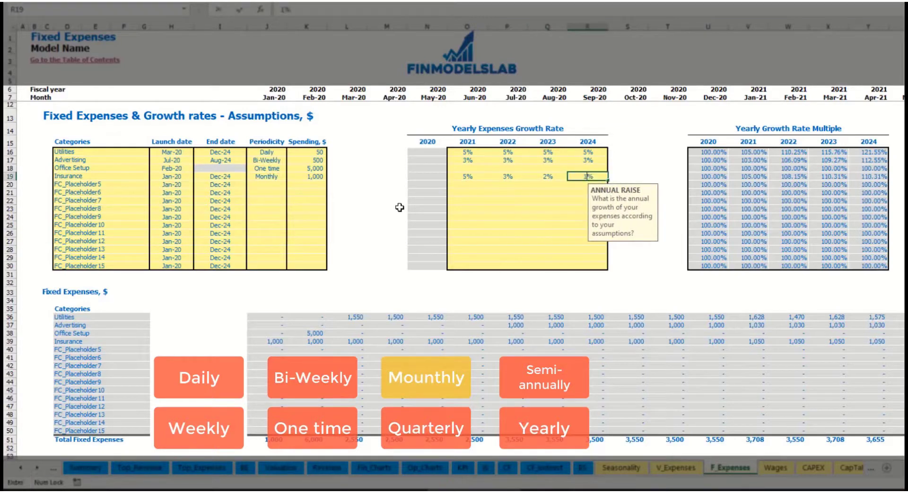
pyautogui.press('Return')
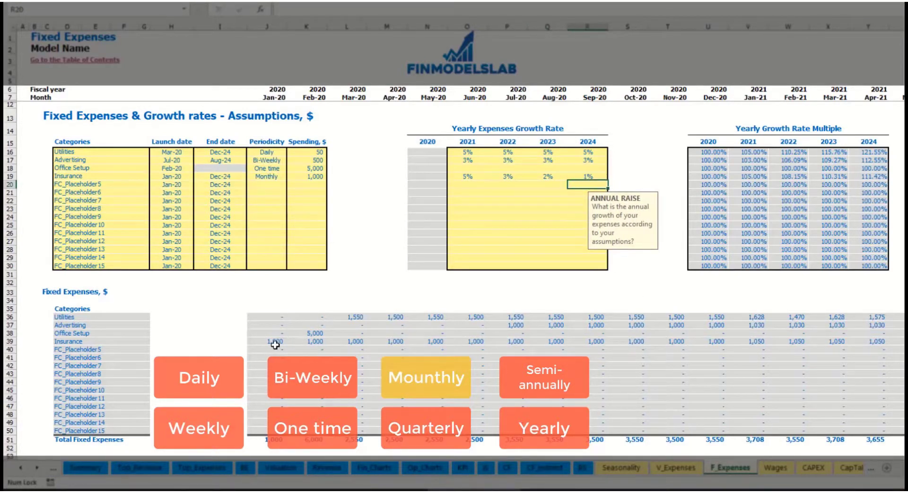
# Step: Examine the calculated monthly Insurance amounts from Jan-20 to Jan-21
pyautogui.moveTo(275, 341); pyautogui.dragTo(737, 342)
pyautogui.click(737, 341)
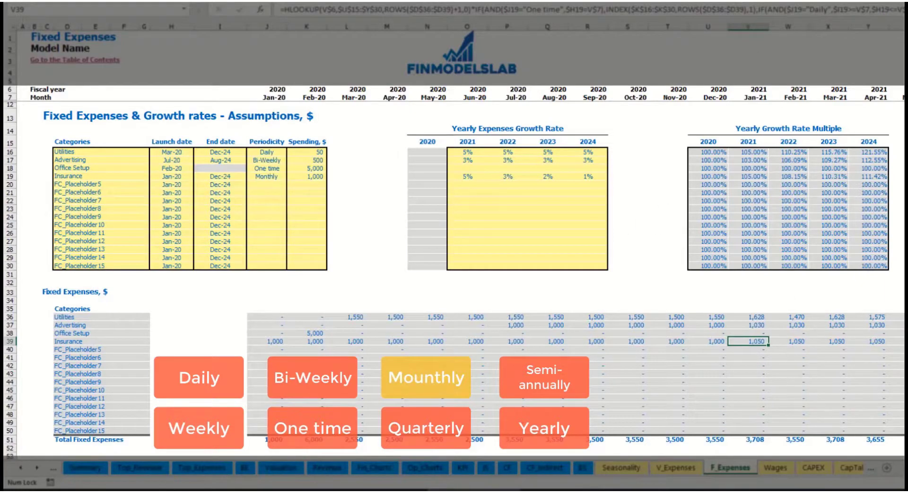
# Step: Examine the Insurance row's calculated monthly amounts through 2021, beyond Jan-21
pyautogui.hscroll(6, 454, 236)
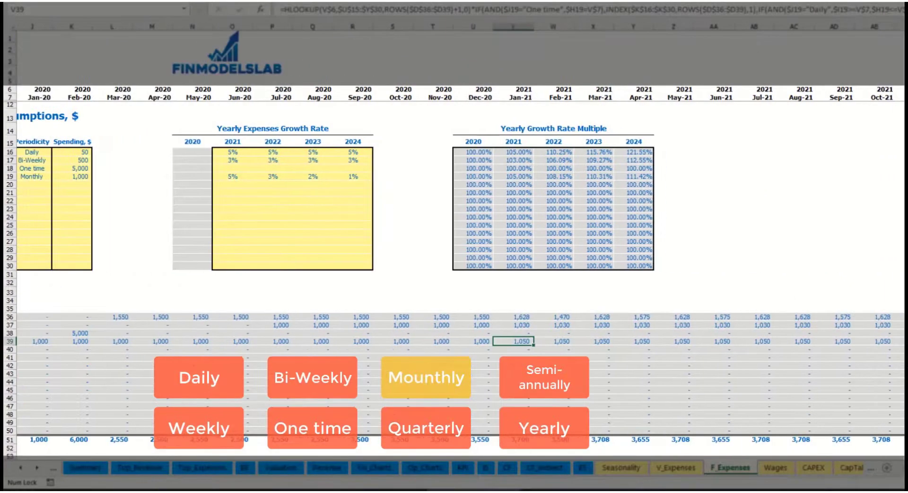
pyautogui.hotkey('ctrl', 'shift', 'Up')
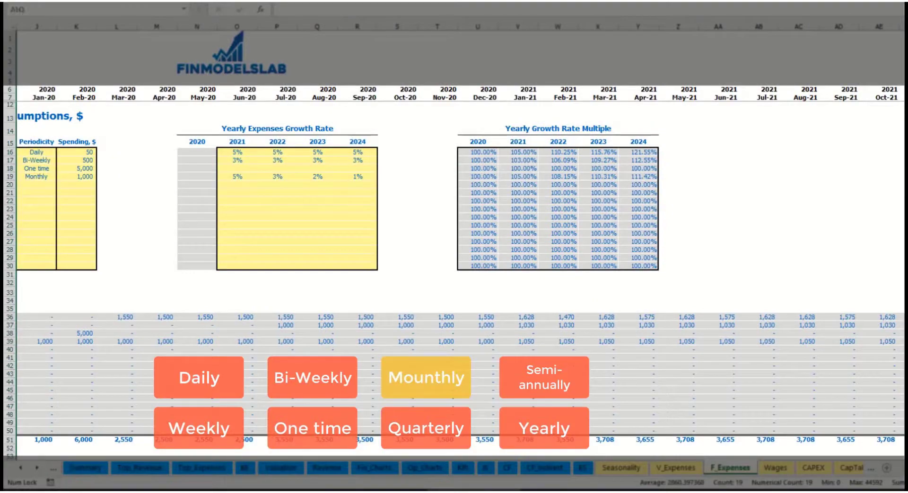
pyautogui.hotkey('ctrl', 'Down')
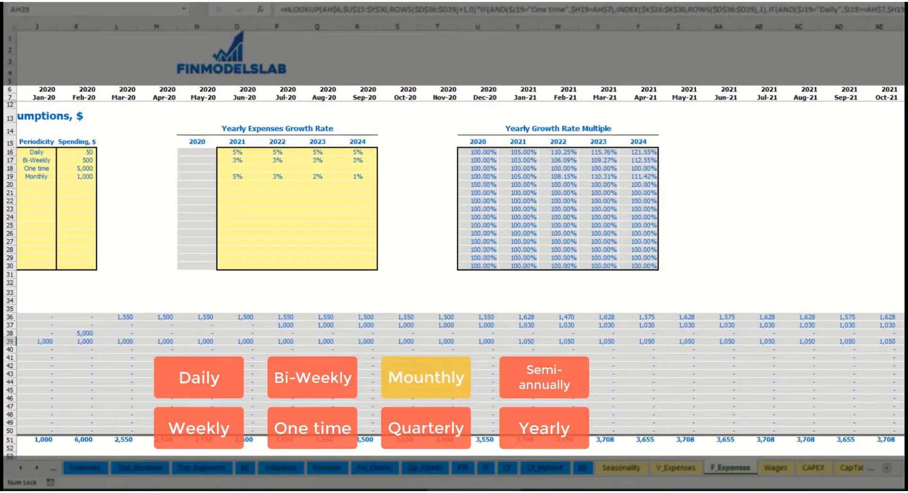
pyautogui.hscroll(-6, 454, 236)
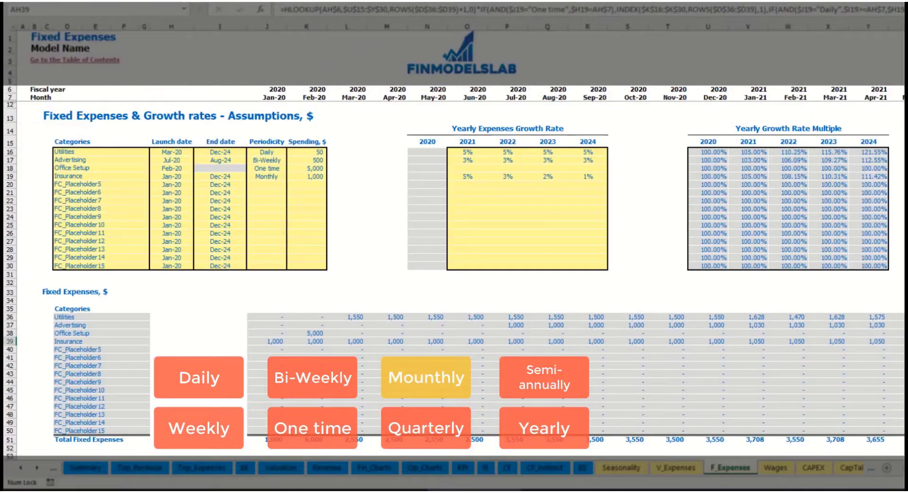
# Step: Set the Insurance expense's periodicity to Quarterly and check its calculated amounts for Jan-20, Apr-20 and Jul-20
pyautogui.click(282, 178)
pyautogui.click(290, 177)
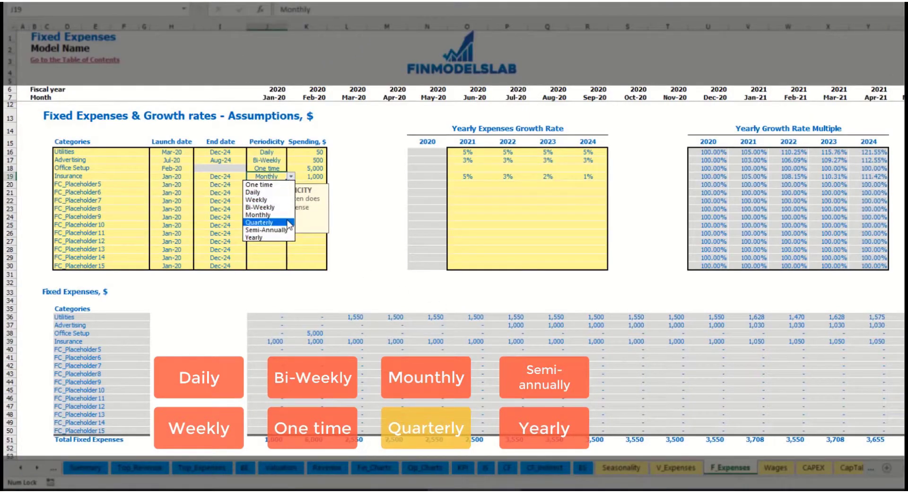
pyautogui.click(267, 224)
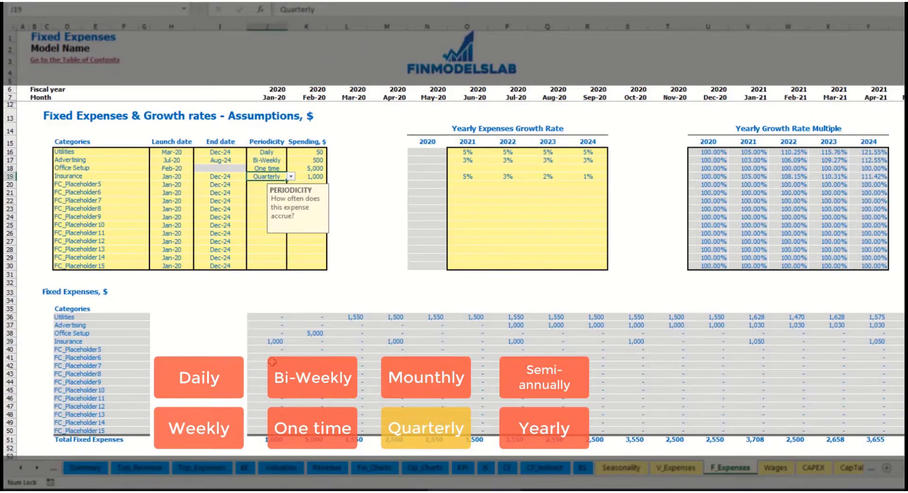
pyautogui.click(265, 342)
pyautogui.click(392, 339)
pyautogui.click(506, 342)
# Step: Set the Insurance launch date to Feb-20 and check its calculated amounts for Feb-20, May-20 and Aug-20
pyautogui.click(180, 176)
pyautogui.click(197, 177)
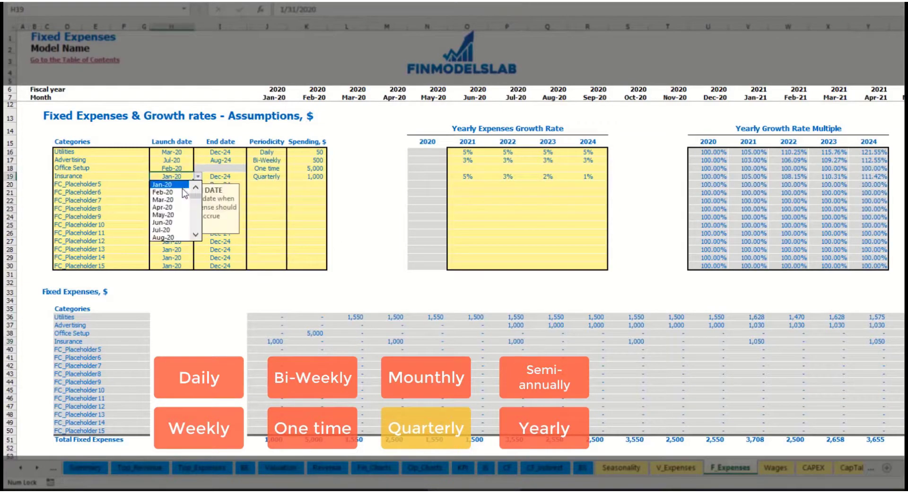
pyautogui.click(166, 193)
pyautogui.click(317, 341)
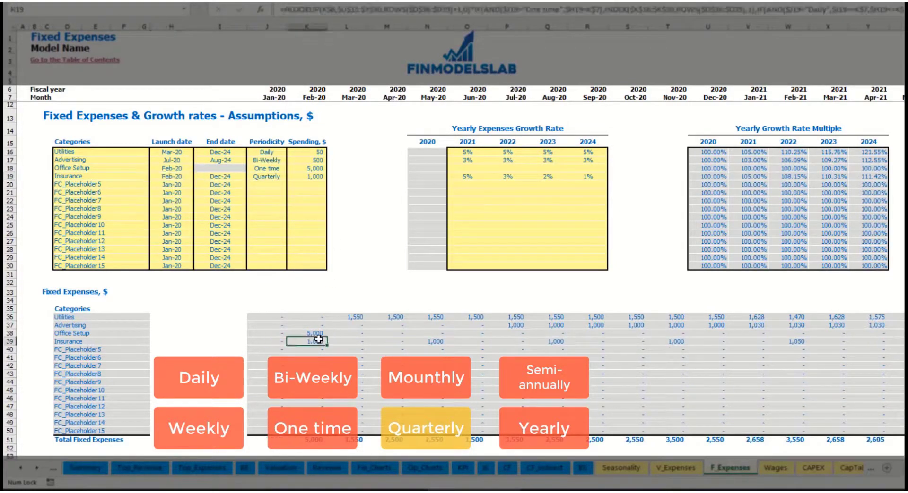
pyautogui.click(435, 343)
pyautogui.click(557, 342)
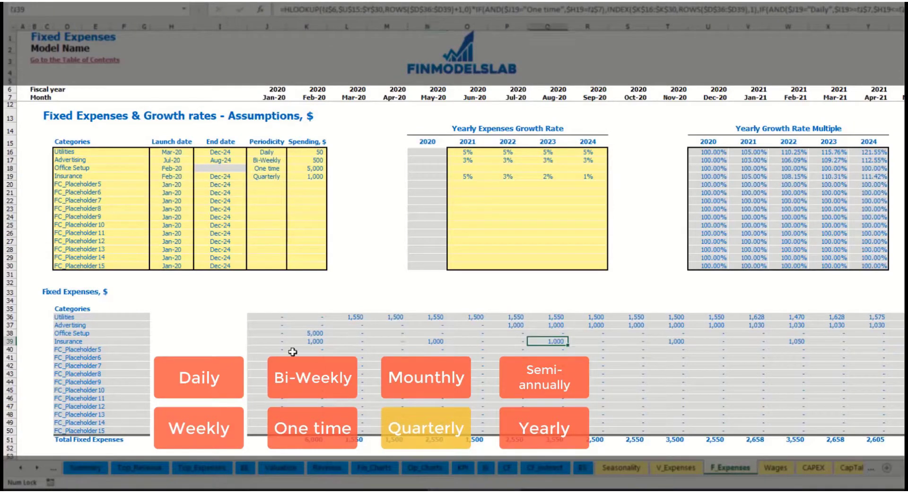
pyautogui.click(305, 341)
pyautogui.click(438, 343)
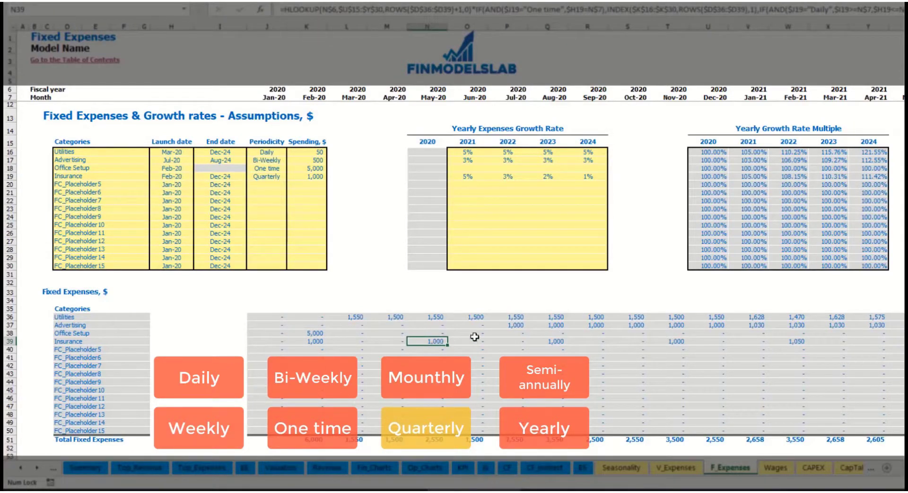
# Step: Set the Insurance periodicity to Semi-Annually and check its calculated amounts from Feb-20 to Feb-21
pyautogui.click(278, 177)
pyautogui.click(291, 176)
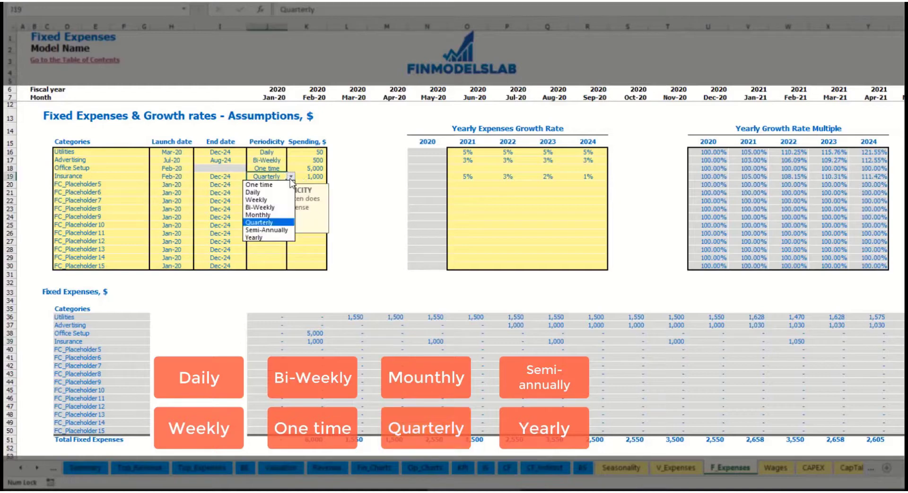
pyautogui.click(281, 231)
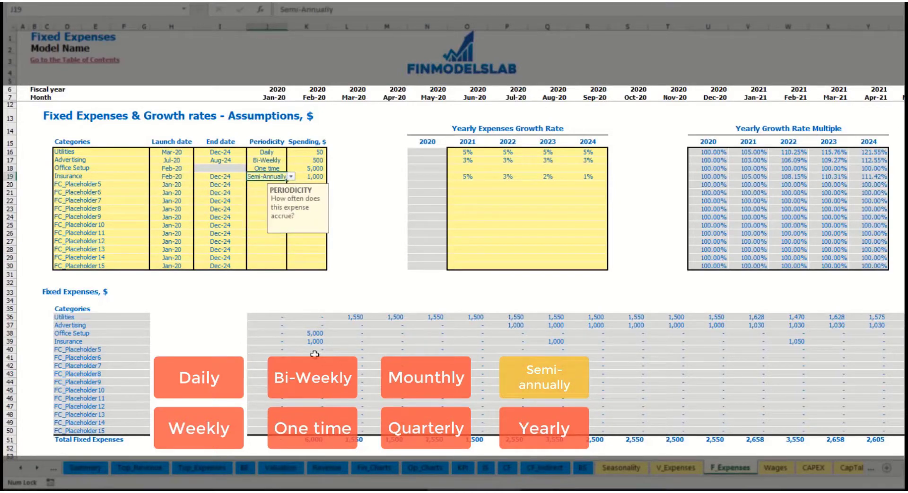
pyautogui.moveTo(311, 344); pyautogui.dragTo(785, 343)
pyautogui.click(794, 350)
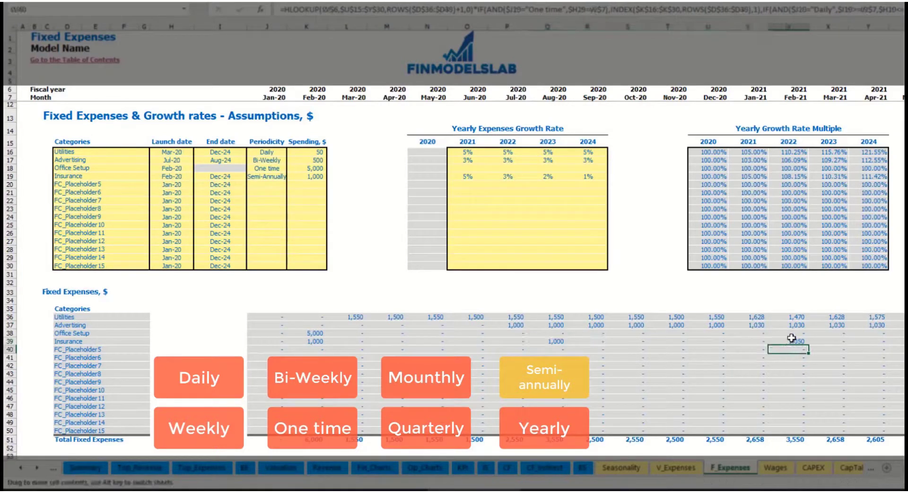
# Step: Set the Insurance periodicity to Yearly and check its calculated amounts from Feb-20 onward
pyautogui.click(272, 176)
pyautogui.click(290, 176)
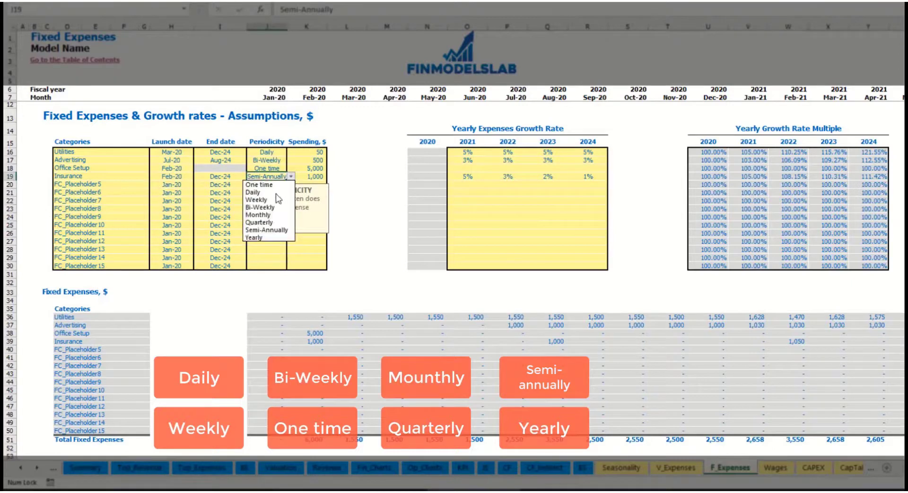
pyautogui.click(261, 238)
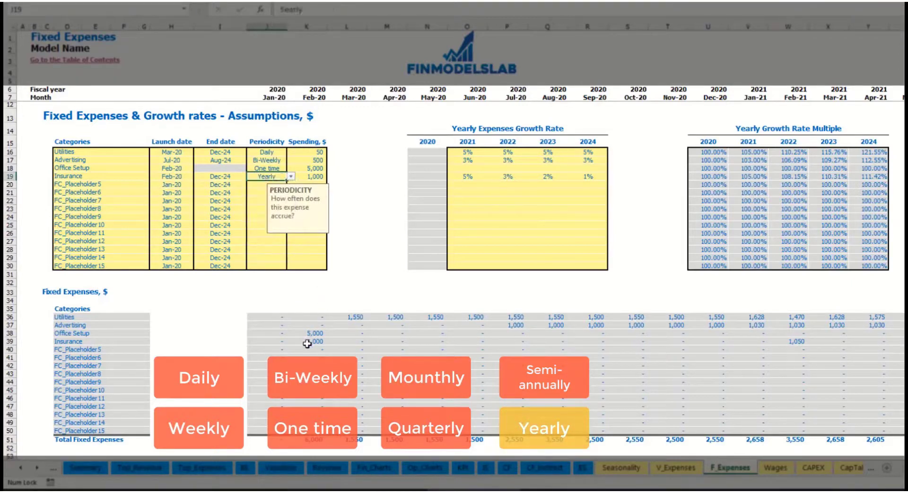
pyautogui.moveTo(310, 342); pyautogui.dragTo(896, 343)
# Step: Review the Insurance launch and end dates and the calculated fixed expenses table
pyautogui.click(178, 178)
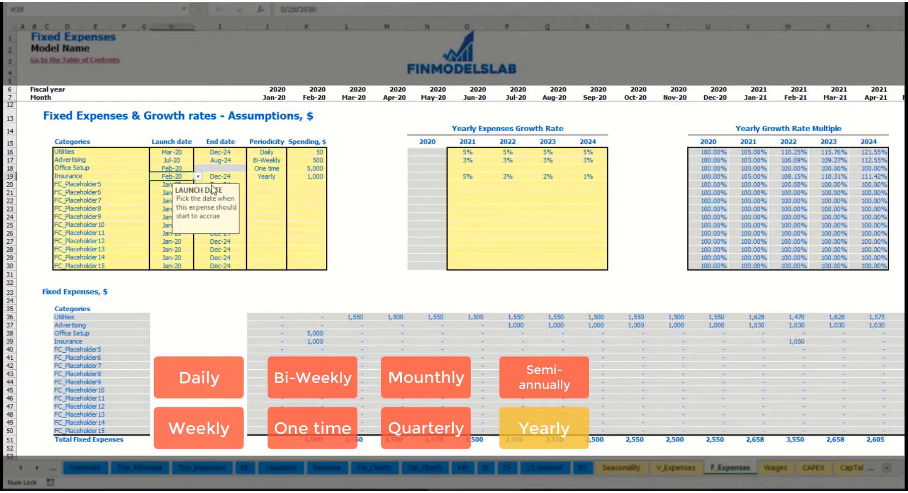
pyautogui.click(223, 178)
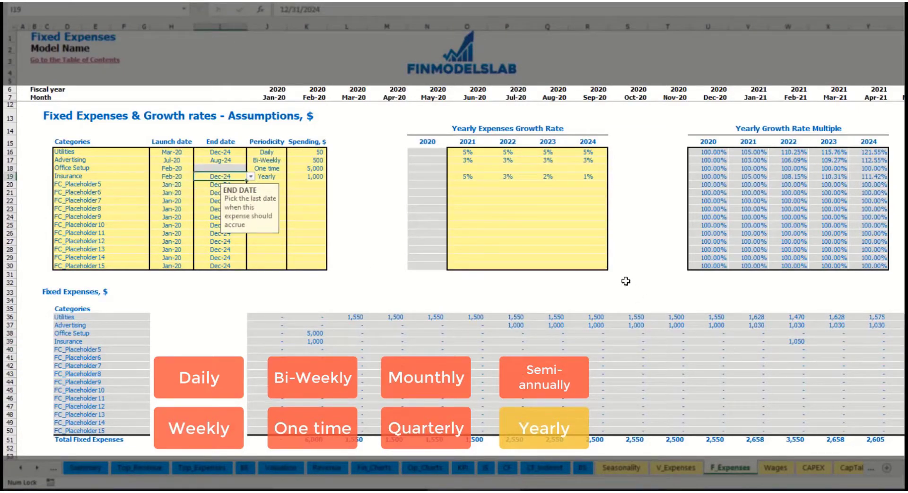
pyautogui.click(617, 267)
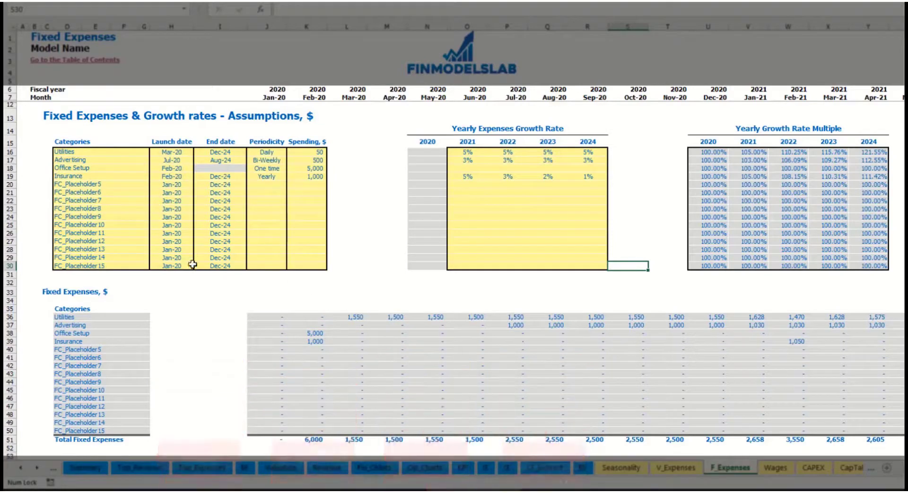
pyautogui.moveTo(266, 318); pyautogui.dragTo(266, 326)
pyautogui.moveTo(523, 379); pyautogui.dragTo(827, 431)
# Step: Expand Total Fixed Expenses on the income statement sheet and review its individual expense lines
pyautogui.click(485, 468)
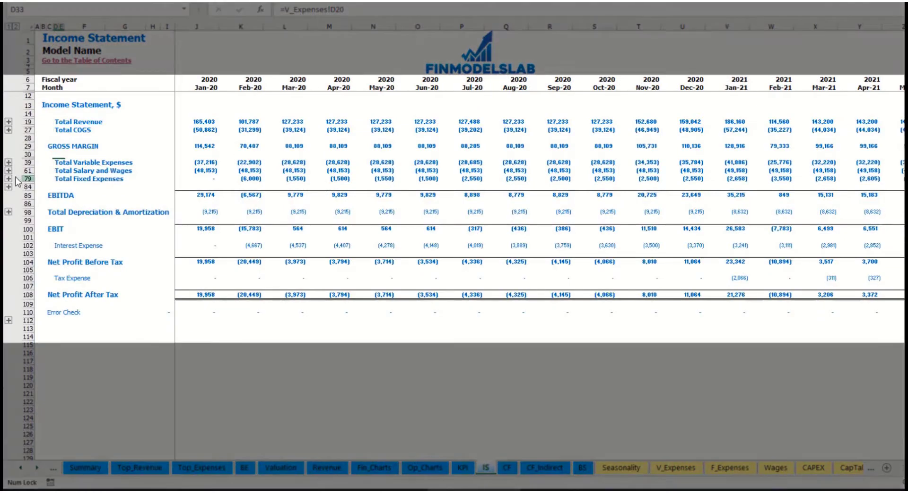
pyautogui.click(57, 178)
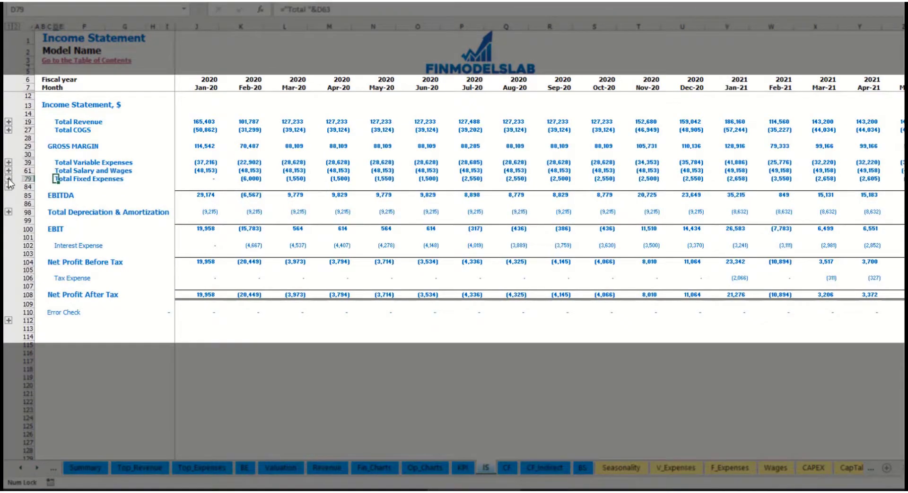
pyautogui.click(9, 180)
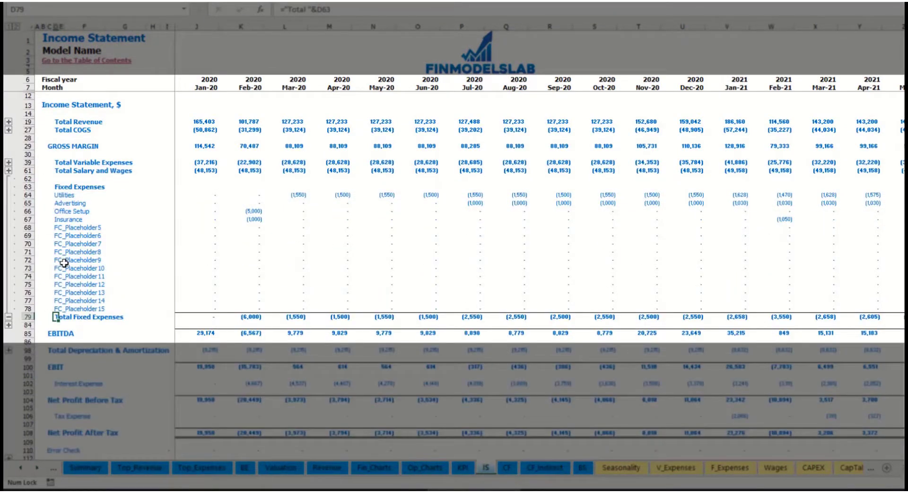
pyautogui.moveTo(28, 195); pyautogui.dragTo(32, 211)
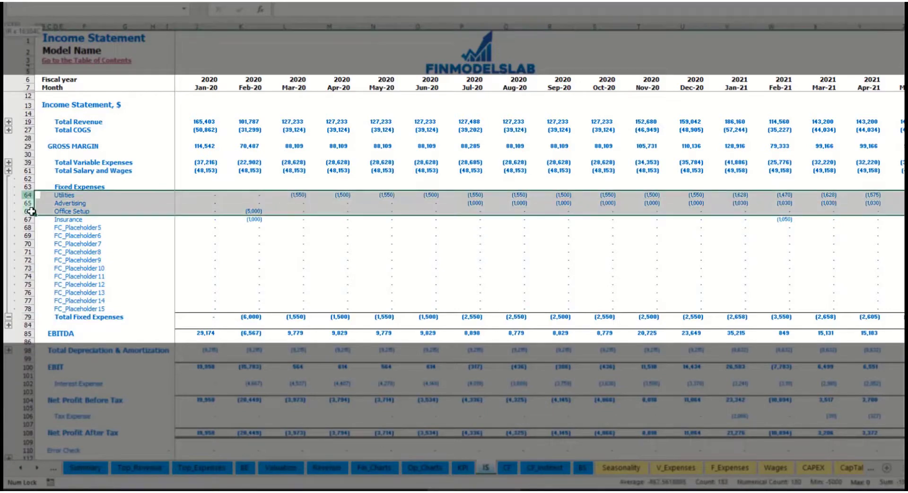
pyautogui.click(60, 195)
pyautogui.moveTo(70, 231); pyautogui.dragTo(63, 310)
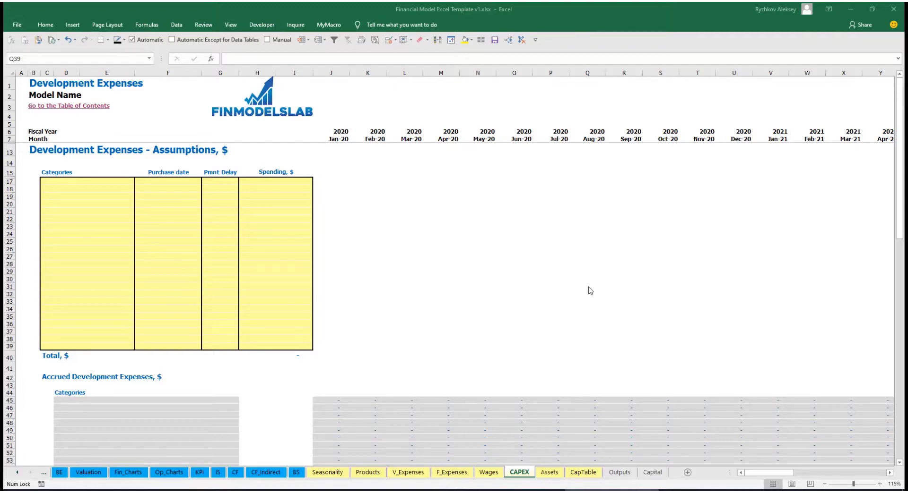
# Step: Enter "Office dev" as the first development expense category on the CAPEX sheet, with purchase date Feb-20
pyautogui.click(110, 182)
pyautogui.write('Office d')
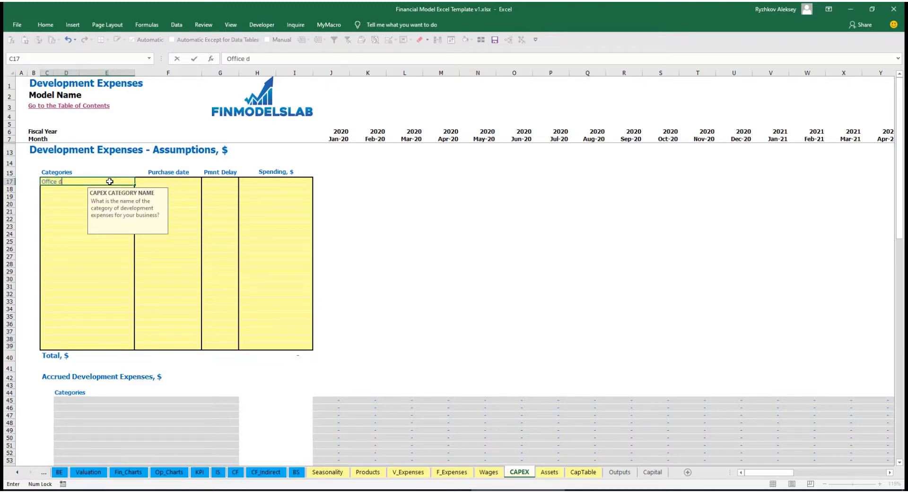
pyautogui.press('Return')
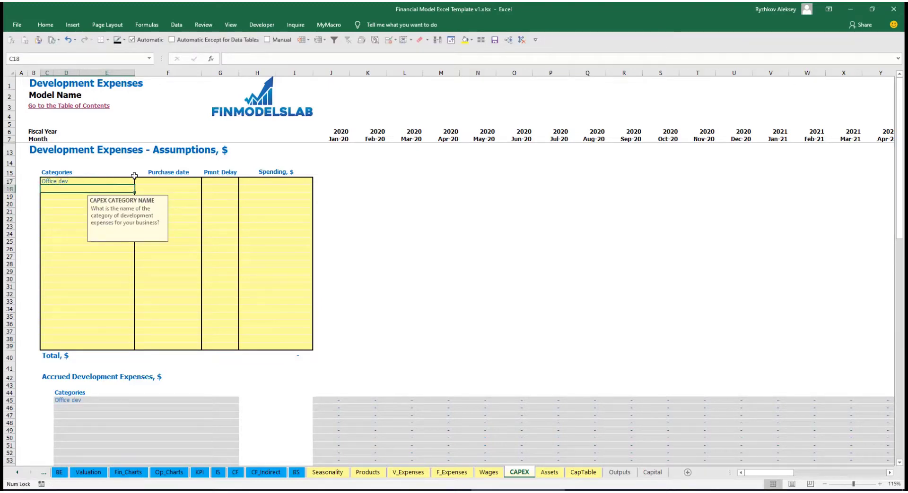
pyautogui.click(169, 181)
pyautogui.click(205, 182)
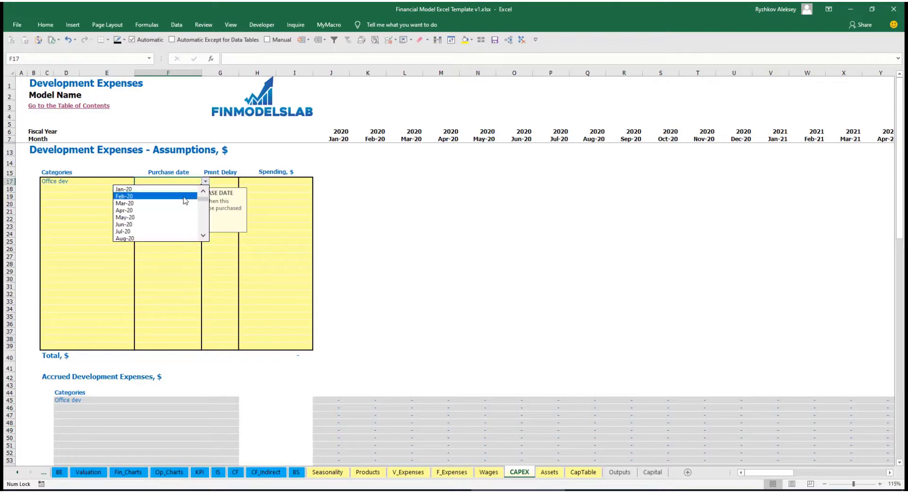
pyautogui.click(142, 192)
# Step: Set the Office dev spending to 10,000 and its payment delay to 2M
pyautogui.click(265, 180)
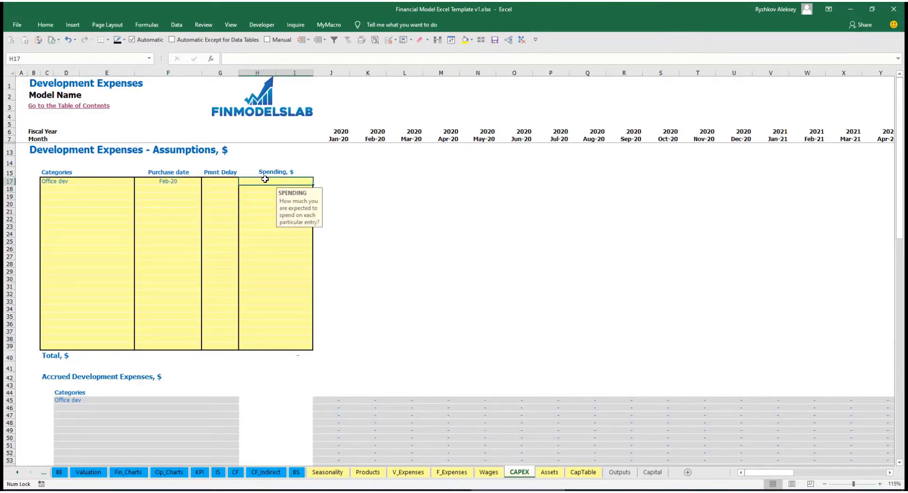
pyautogui.write('10000')
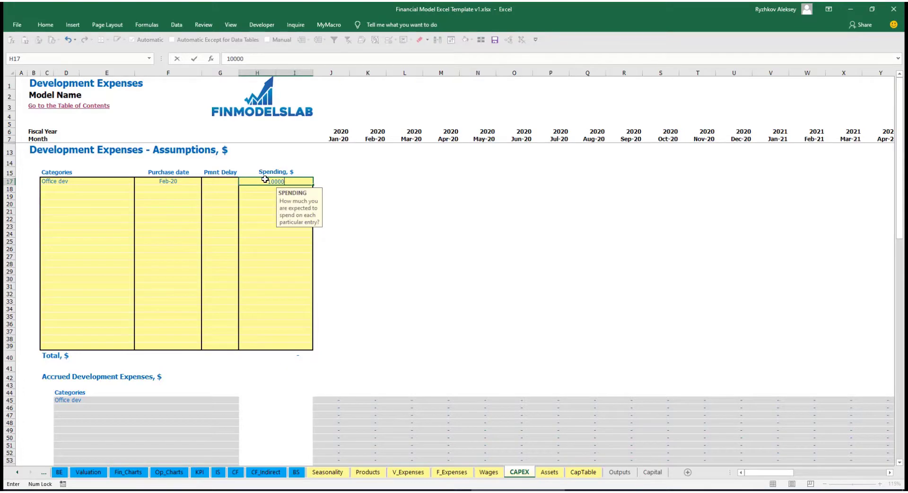
pyautogui.press('Return')
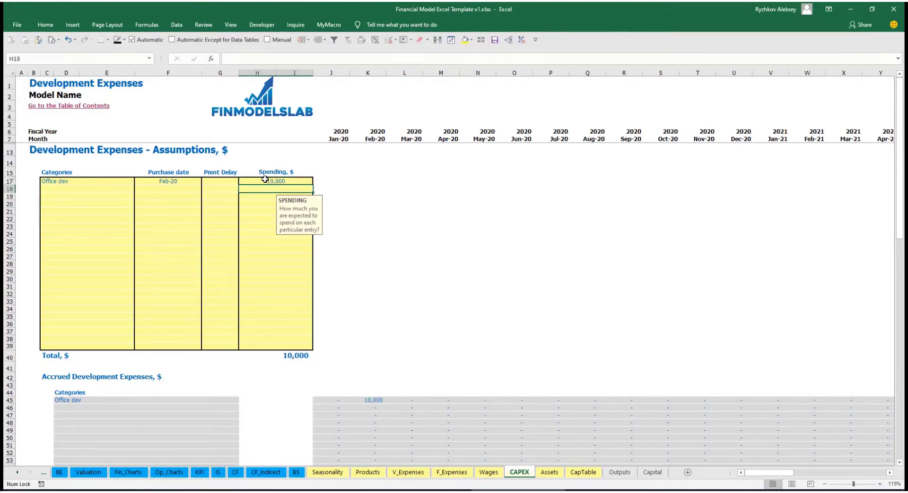
pyautogui.click(225, 181)
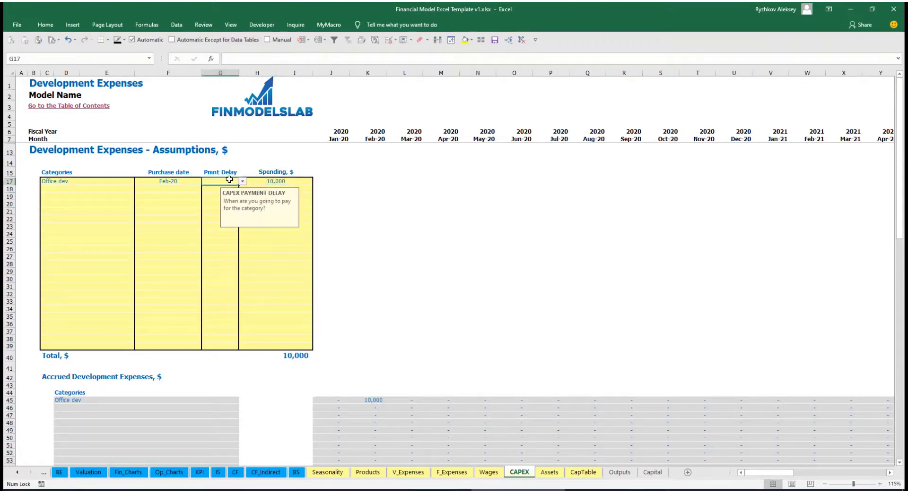
pyautogui.click(242, 181)
pyautogui.click(215, 204)
pyautogui.click(392, 206)
# Step: Examine the accrued and paid Office dev amounts and the CAPEX summary of balances and payables
pyautogui.click(374, 401)
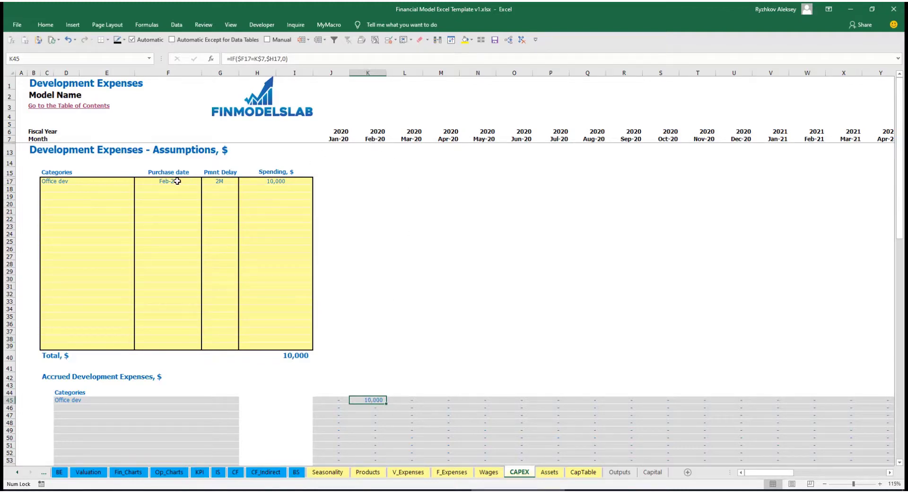
pyautogui.scroll(-10, 373, 243)
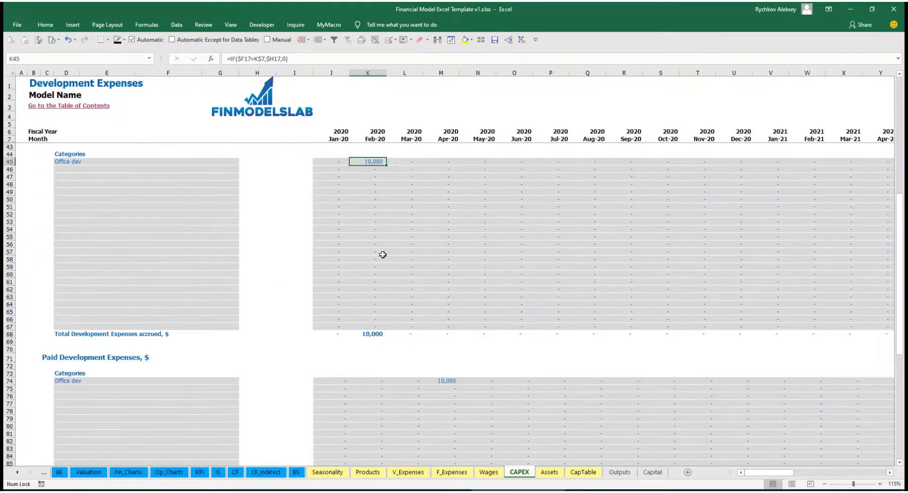
pyautogui.click(442, 382)
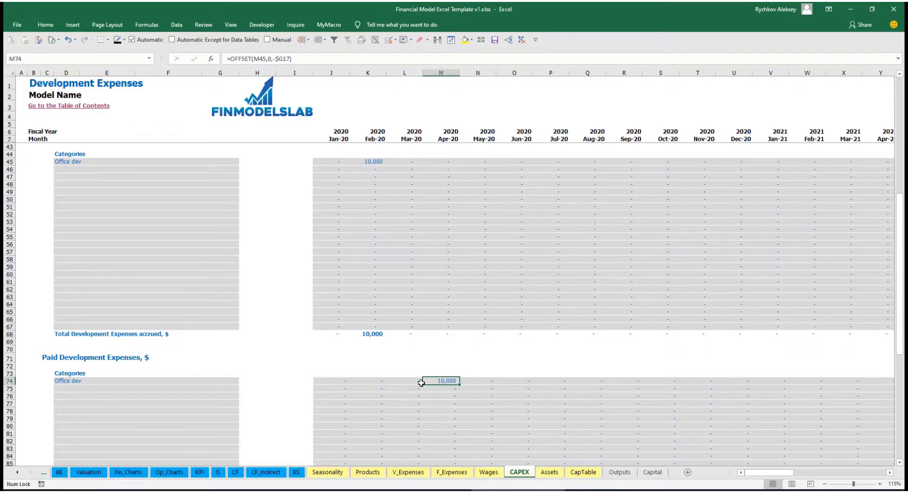
pyautogui.scroll(-13, 423, 382)
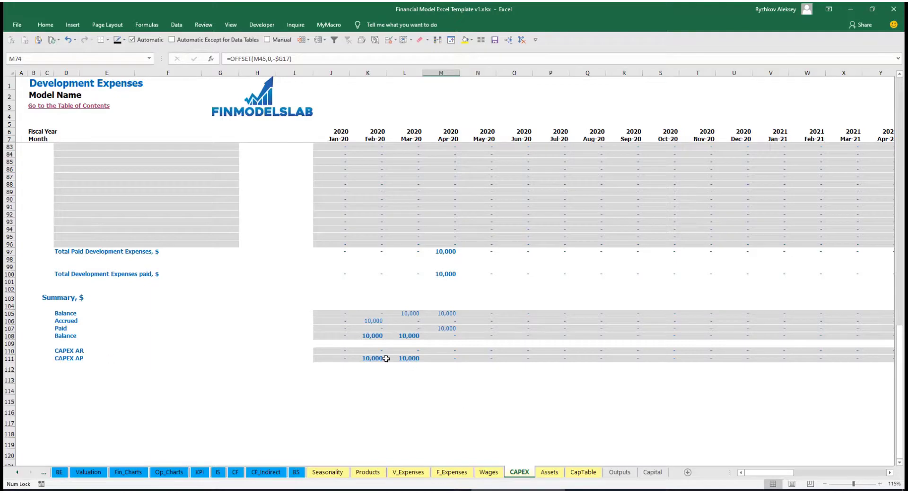
pyautogui.scroll(20, 407, 303)
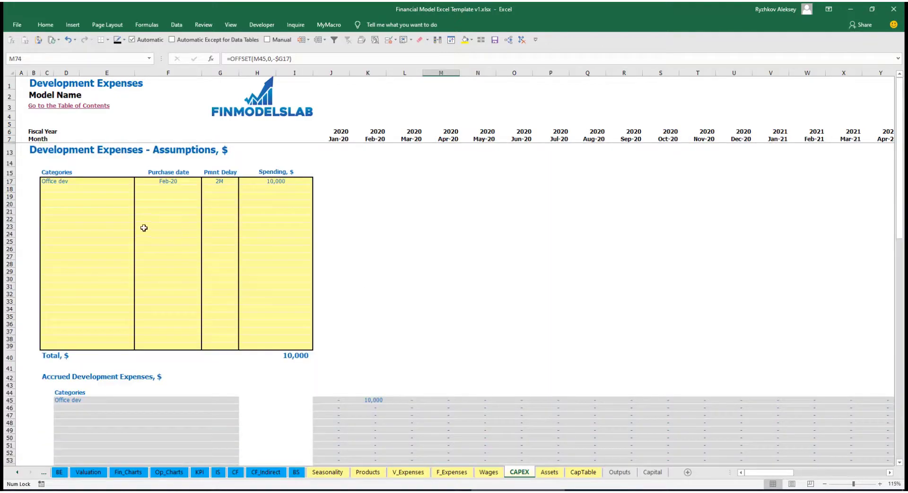
# Step: Add "Other dev exp" as the second development expense category, with purchase date Mar-20
pyautogui.click(74, 188)
pyautogui.write('Other dev e')
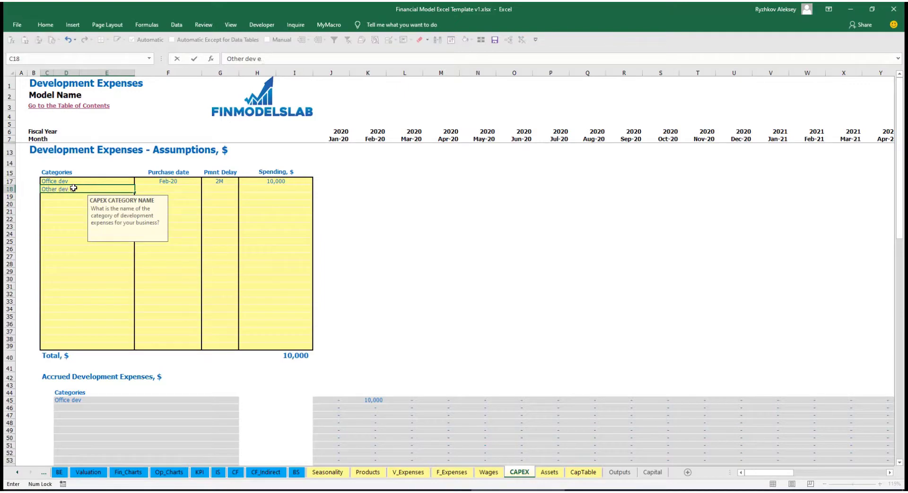
pyautogui.write('xp')
pyautogui.click(186, 186)
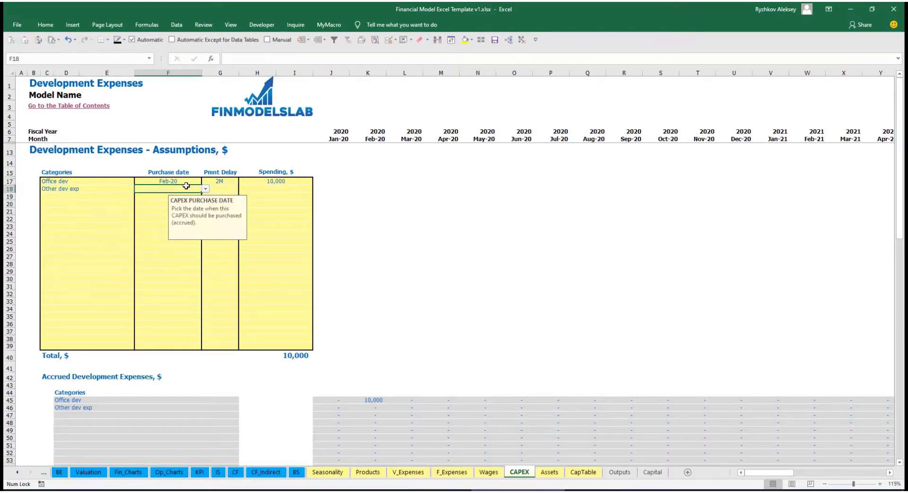
pyautogui.click(205, 189)
pyautogui.click(180, 211)
# Step: Set the Other dev exp spending to 5,000 and its payment delay to 0M
pyautogui.click(264, 191)
pyautogui.write('5000')
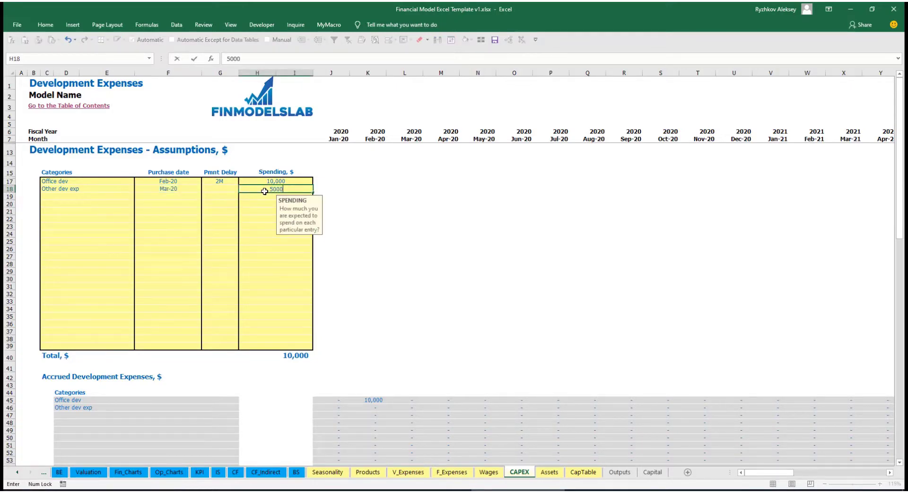
pyautogui.press('Return')
pyautogui.click(228, 191)
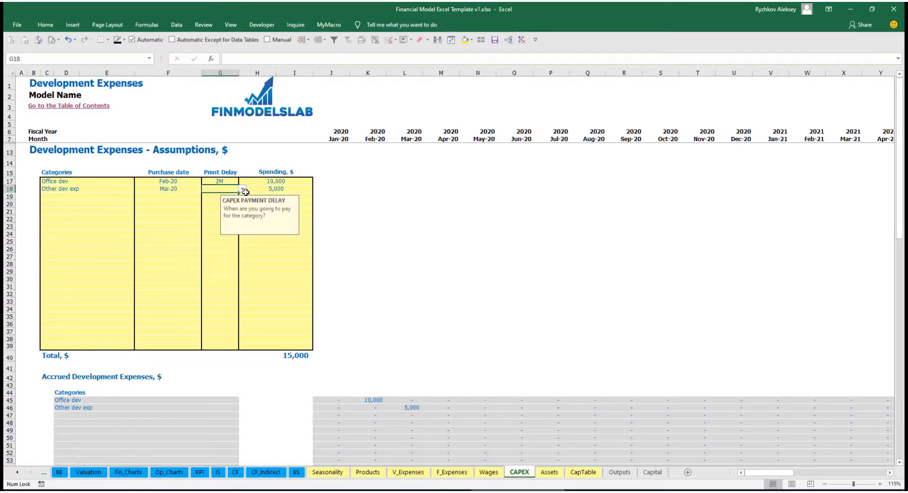
pyautogui.click(243, 189)
pyautogui.click(226, 197)
# Step: Examine the accrued and paid development expense schedules for the Other dev exp amounts
pyautogui.scroll(-3, 386, 340)
pyautogui.click(414, 330)
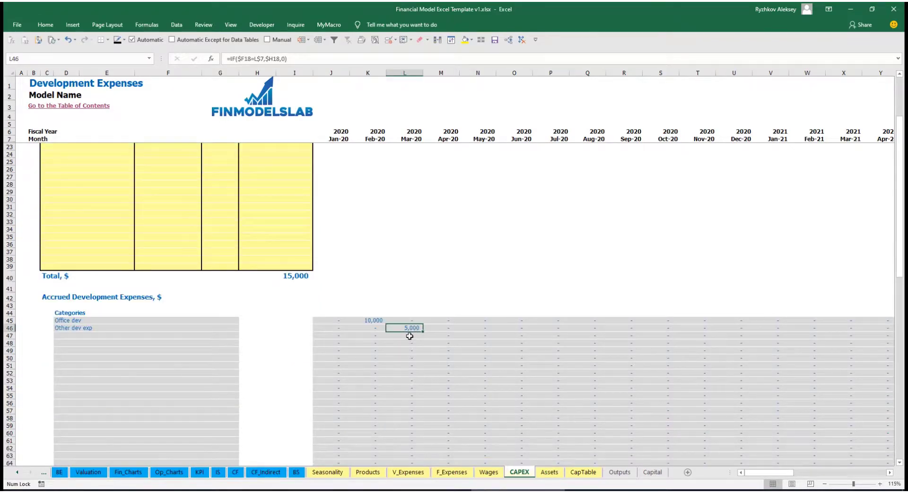
pyautogui.scroll(-10, 414, 241)
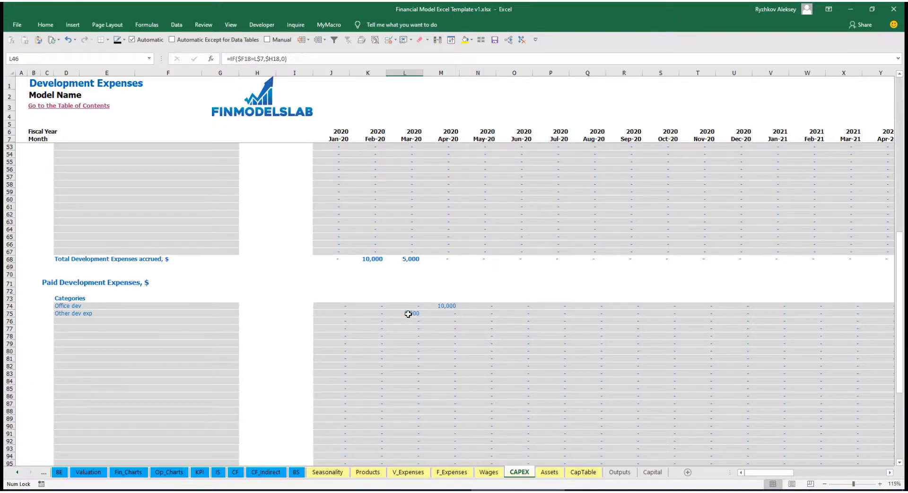
pyautogui.scroll(13, 408, 314)
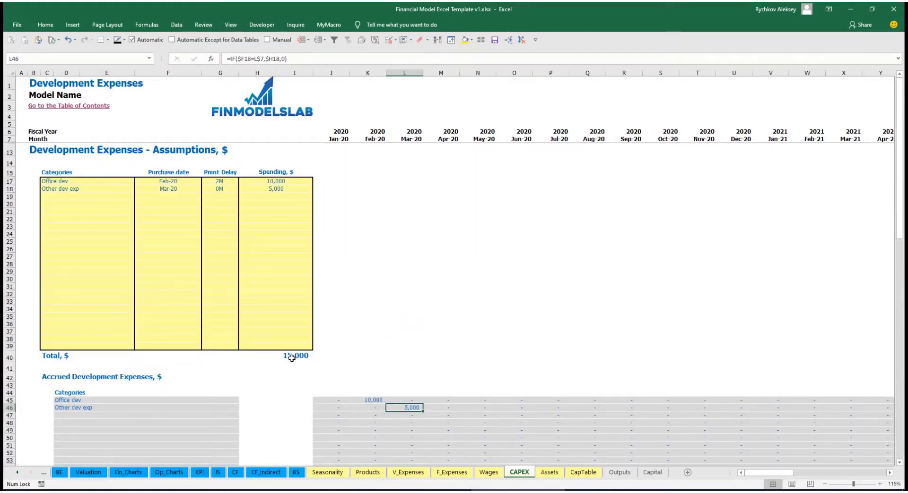
# Step: On the Assets sheet, examine the capital expenditure, book depreciation and closing net book value of Development Expenses
pyautogui.click(548, 473)
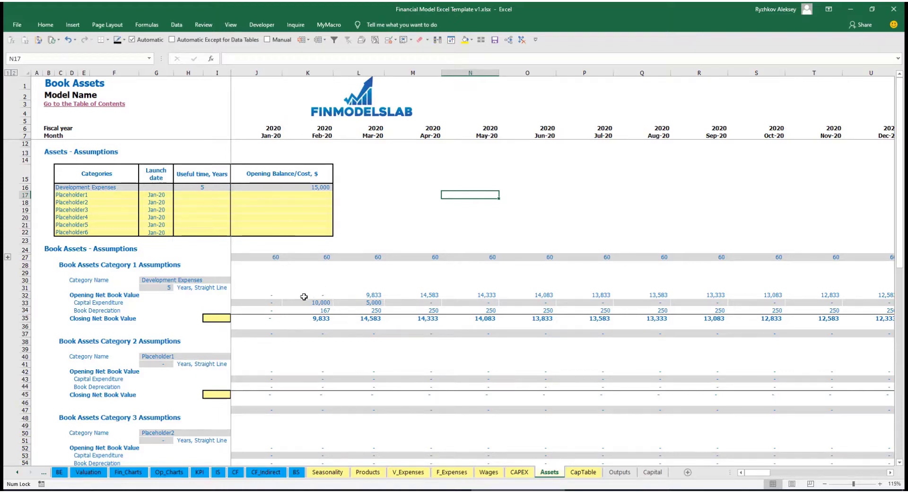
pyautogui.click(24, 310)
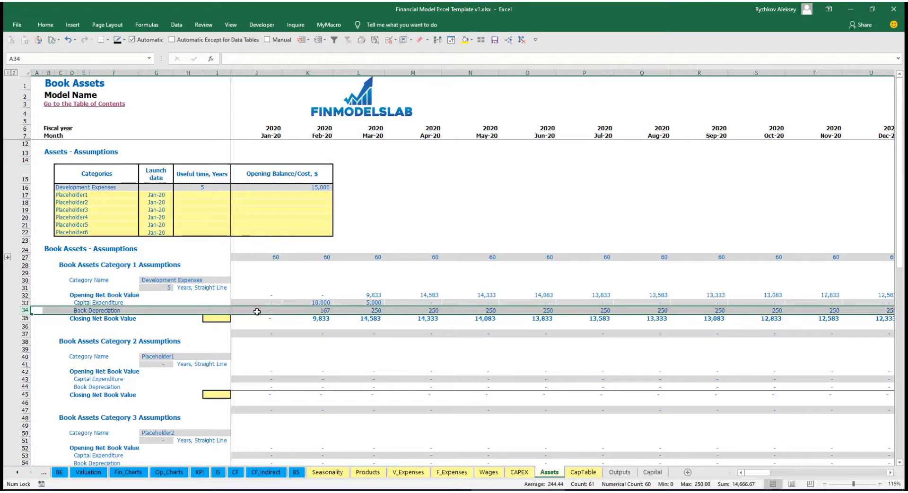
pyautogui.moveTo(254, 303); pyautogui.dragTo(449, 301)
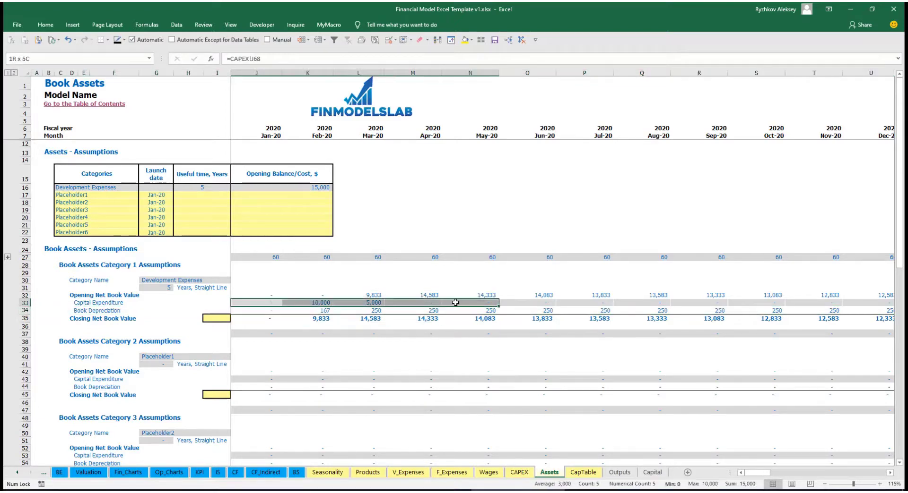
pyautogui.click(270, 320)
pyautogui.moveTo(270, 321); pyautogui.dragTo(543, 319)
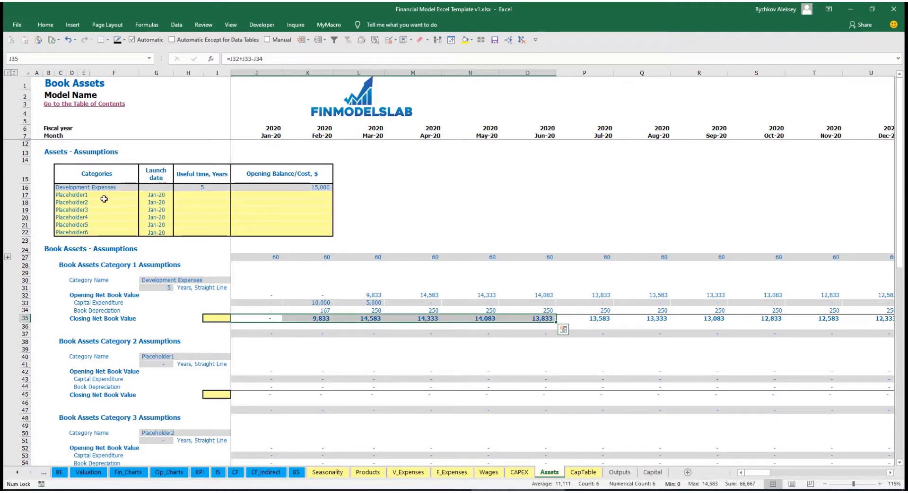
# Step: Rename the Placeholder1 asset category as "Other assets" and set its useful time to 10 years
pyautogui.click(108, 192)
pyautogui.write('Other assets')
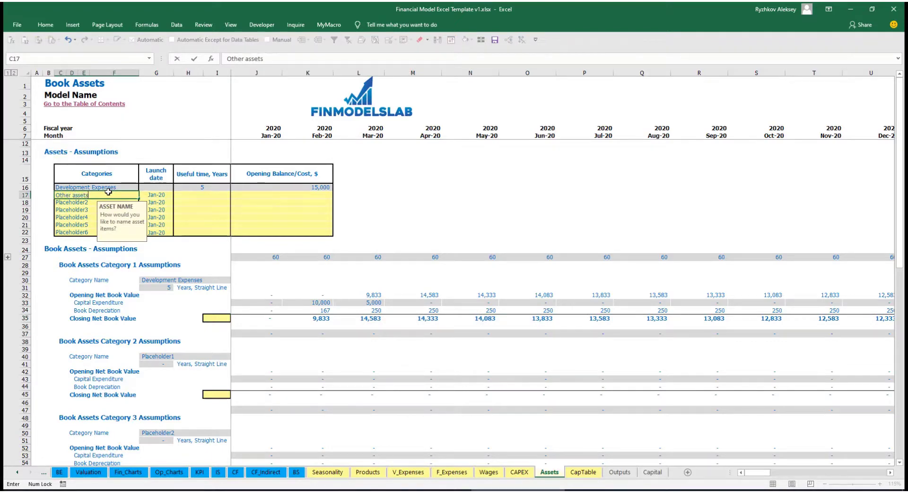
pyautogui.press('Return')
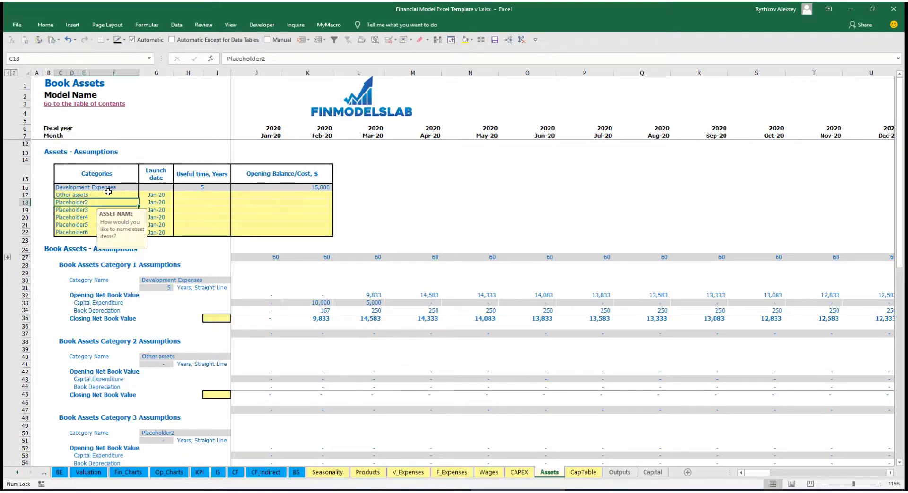
pyautogui.click(222, 194)
pyautogui.write('1')
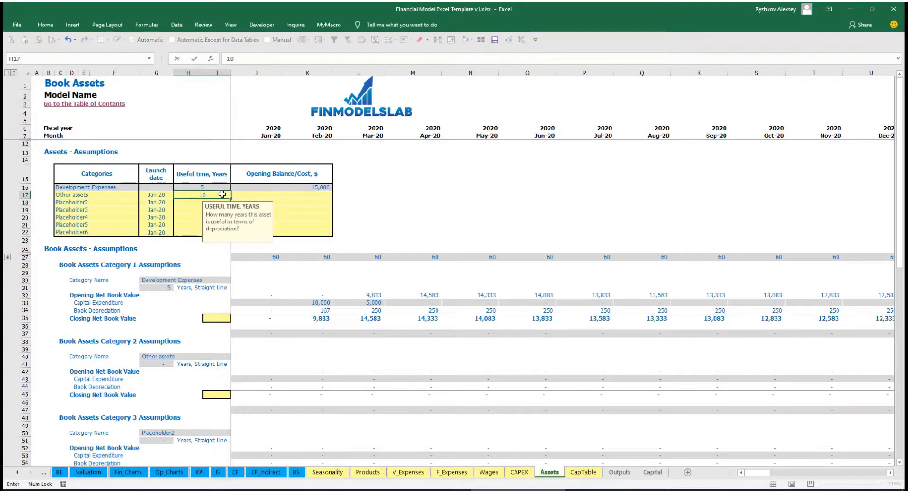
pyautogui.write('0')
pyautogui.press('Return')
# Step: Set the Other assets opening balance/cost to 25,000 and its launch date to Apr-20
pyautogui.click(284, 196)
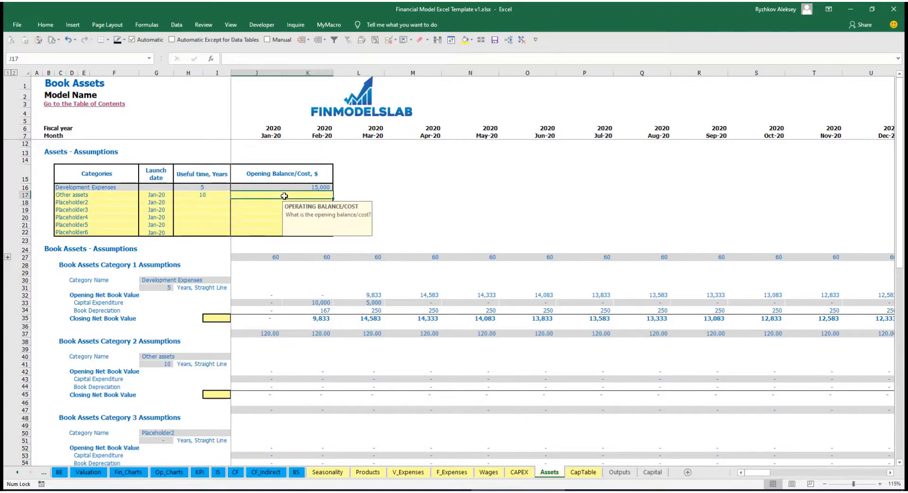
pyautogui.write('25,')
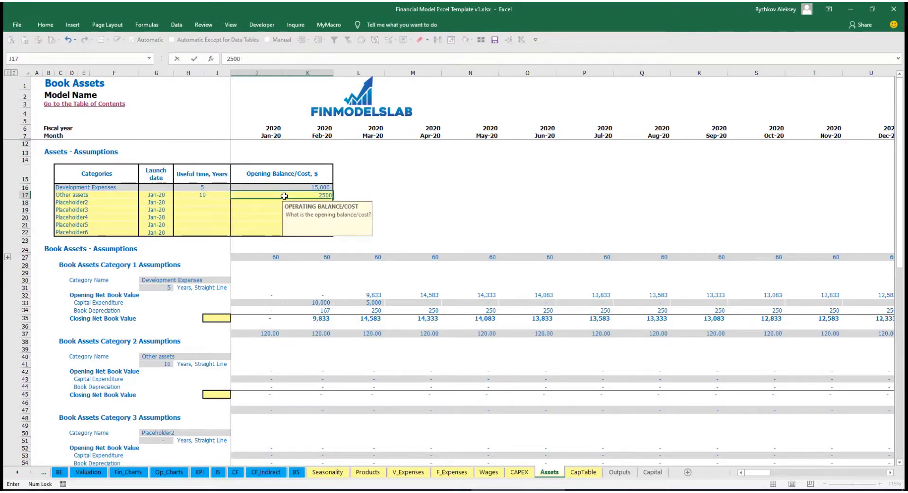
pyautogui.write('000')
pyautogui.press('Return')
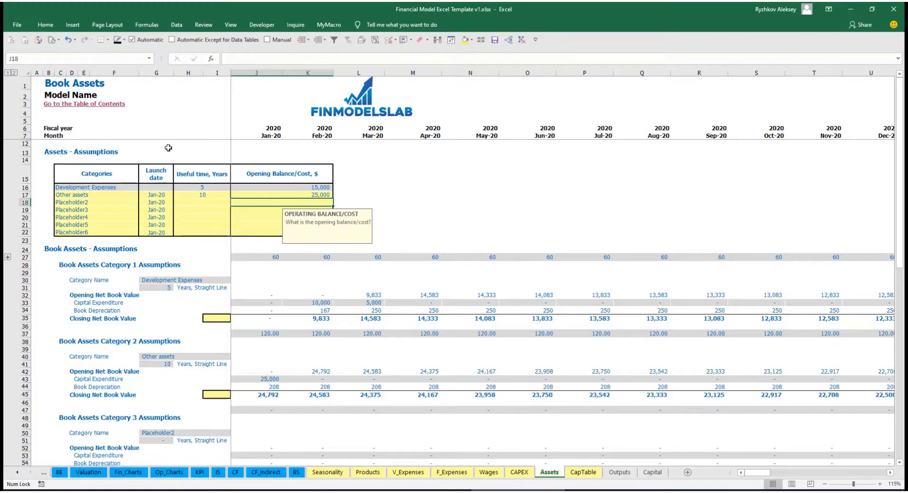
pyautogui.click(163, 195)
pyautogui.click(176, 196)
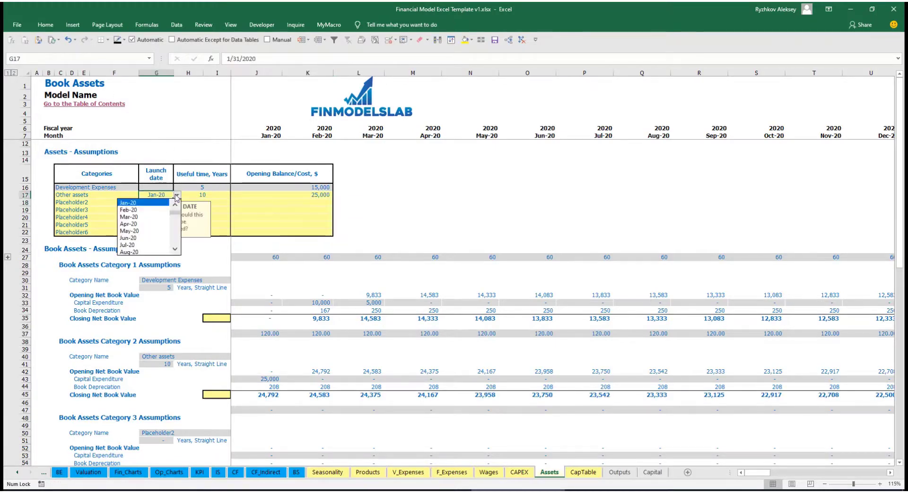
pyautogui.click(156, 224)
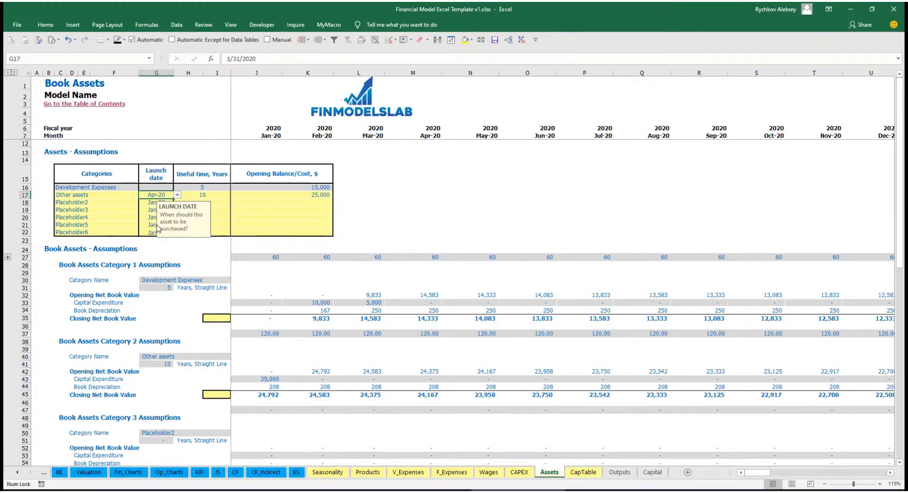
# Step: Examine the monthly capital expenditure, book depreciation and closing net book value of Other assets
pyautogui.click(430, 379)
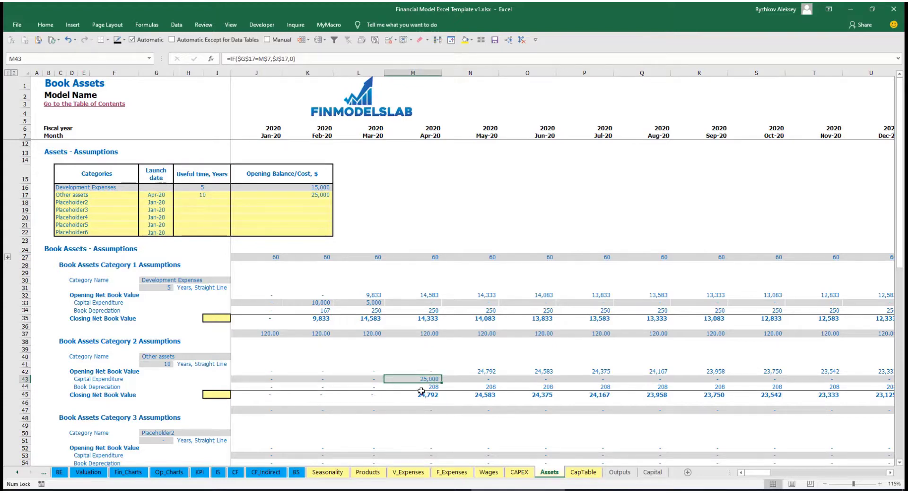
pyautogui.moveTo(434, 386); pyautogui.dragTo(586, 385)
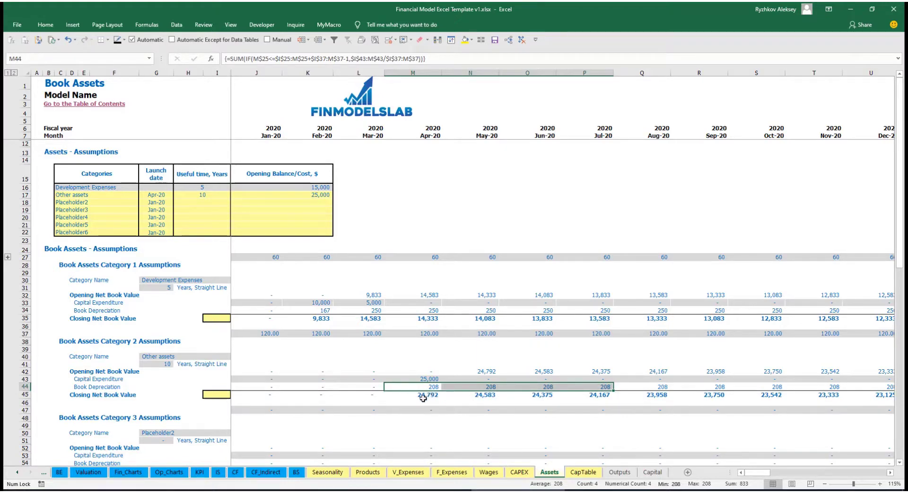
pyautogui.moveTo(433, 397); pyautogui.dragTo(622, 394)
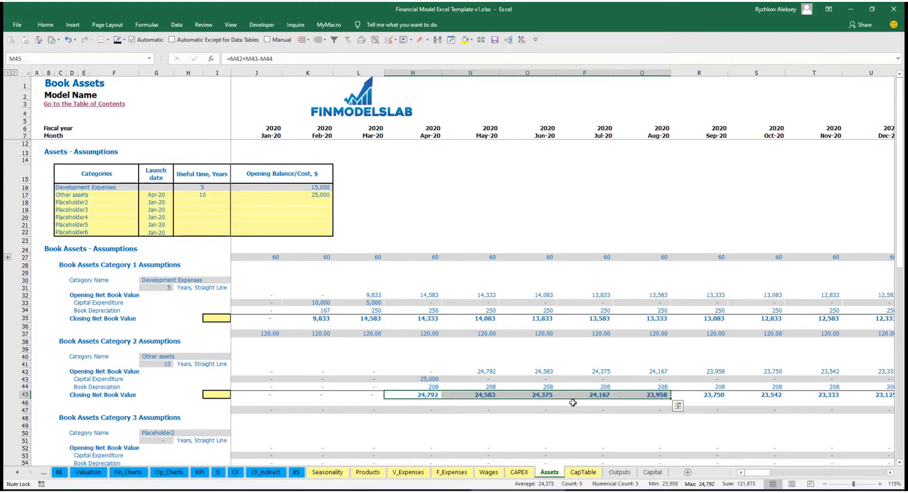
# Step: Review how the assets flow through the income statement, cash flow statement, and the balance sheet's fixed assets, CAPEX prepayment and CAPEX payable rows
pyautogui.click(219, 473)
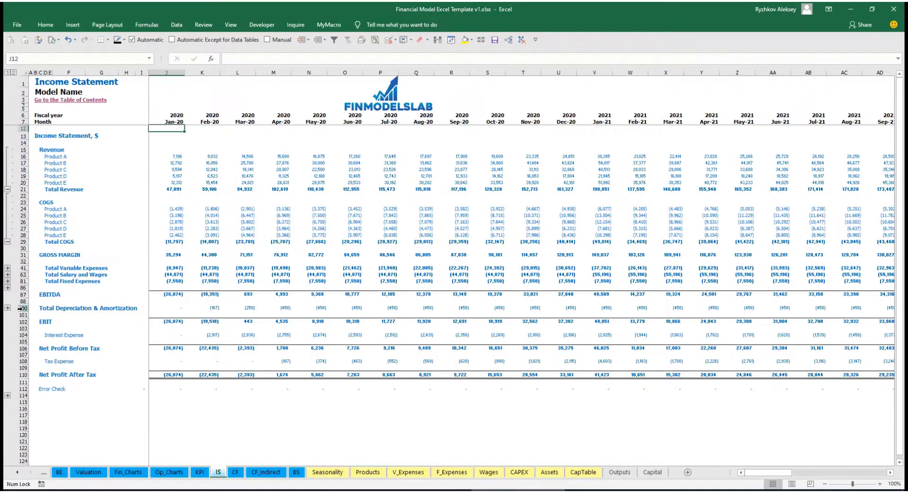
pyautogui.click(235, 473)
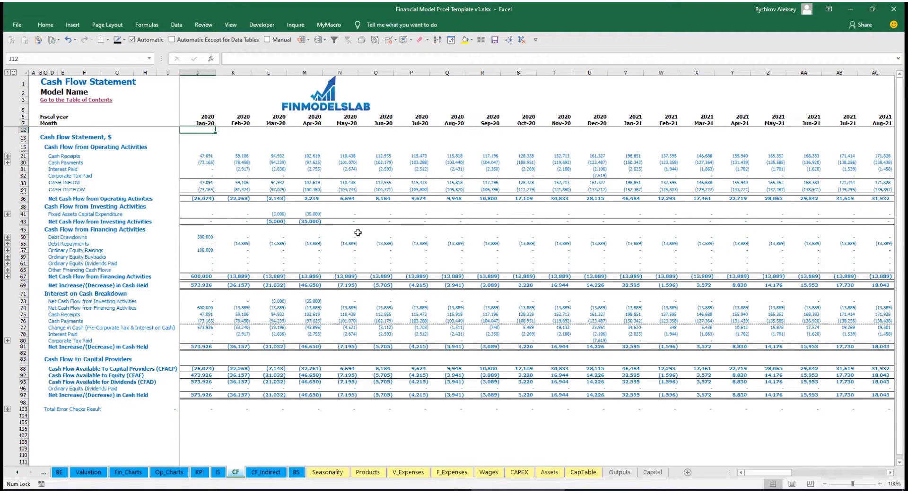
pyautogui.click(296, 472)
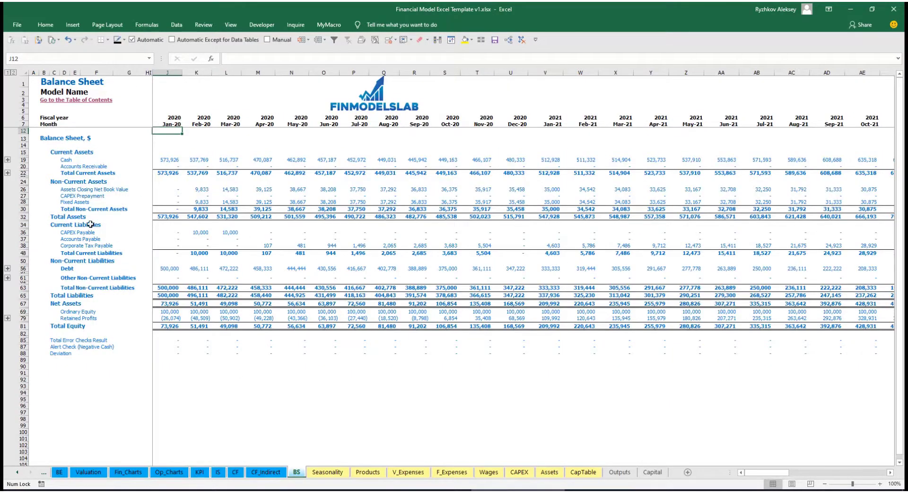
pyautogui.click(23, 202)
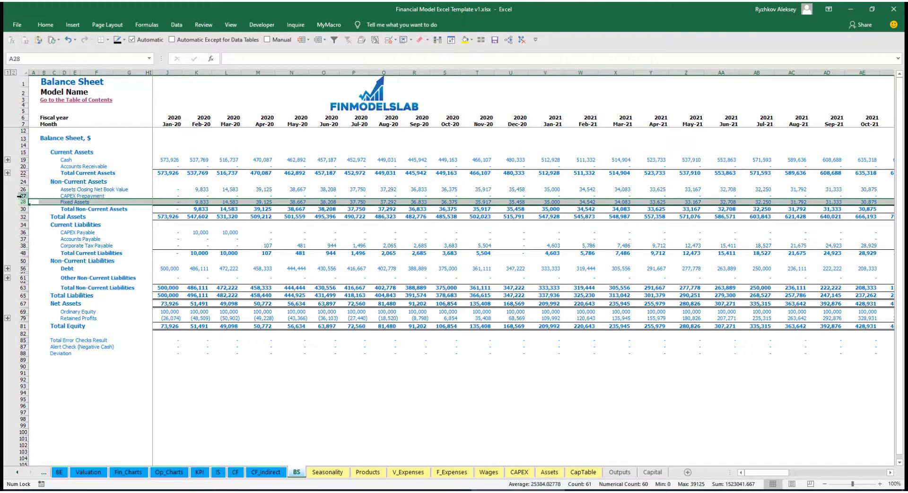
pyautogui.click(22, 196)
pyautogui.click(24, 232)
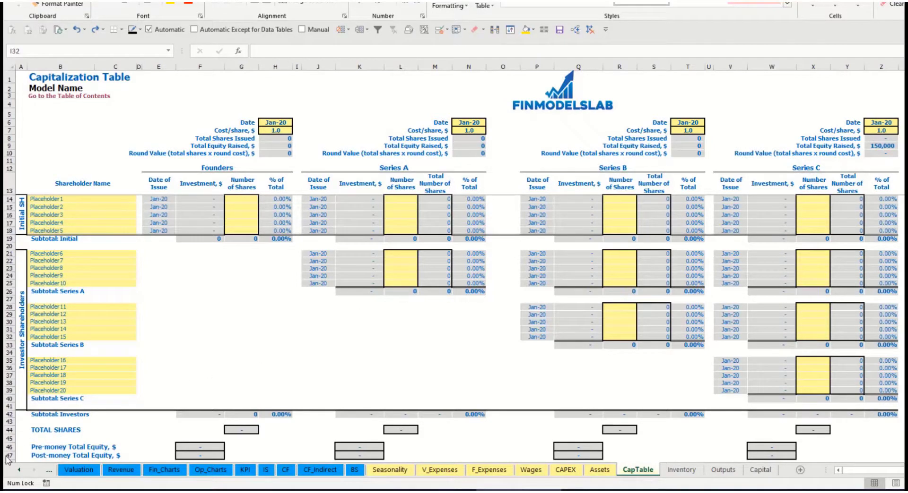
# Step: Name the first two initial shareholders in the capitalization table "Founder 1" and "Founder 2"
pyautogui.click(48, 199)
pyautogui.write('F')
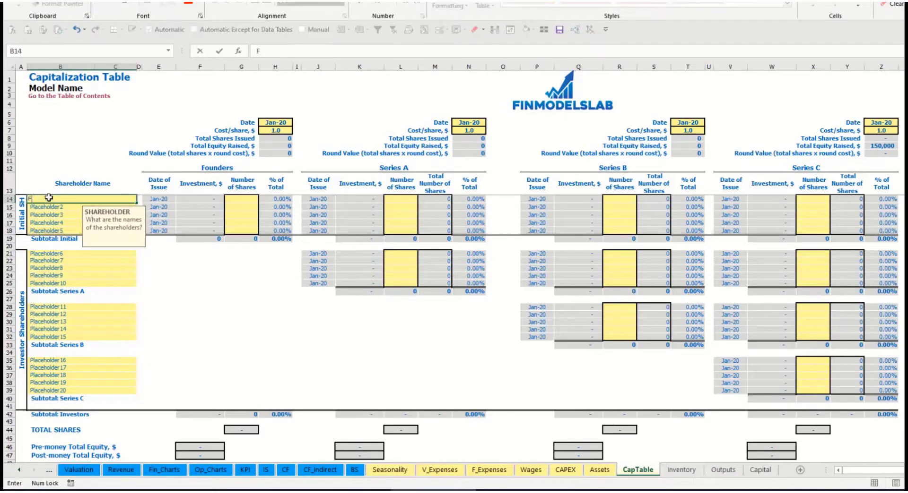
pyautogui.write('ounder 1')
pyautogui.press('Return')
pyautogui.hotkey('shift', 'Up')
pyautogui.hotkey('ctrl', 'd')
pyautogui.hotkey('ctrl', 'c')
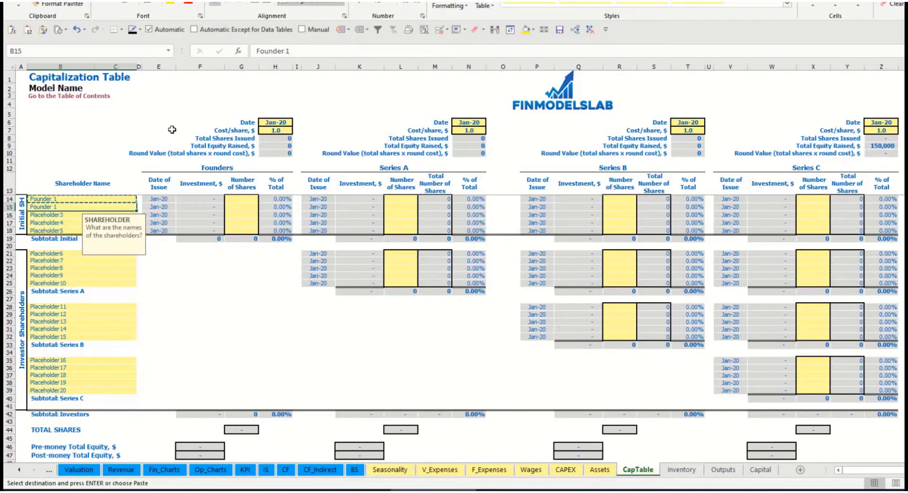
pyautogui.click(301, 53)
pyautogui.write('2')
pyautogui.press('Return')
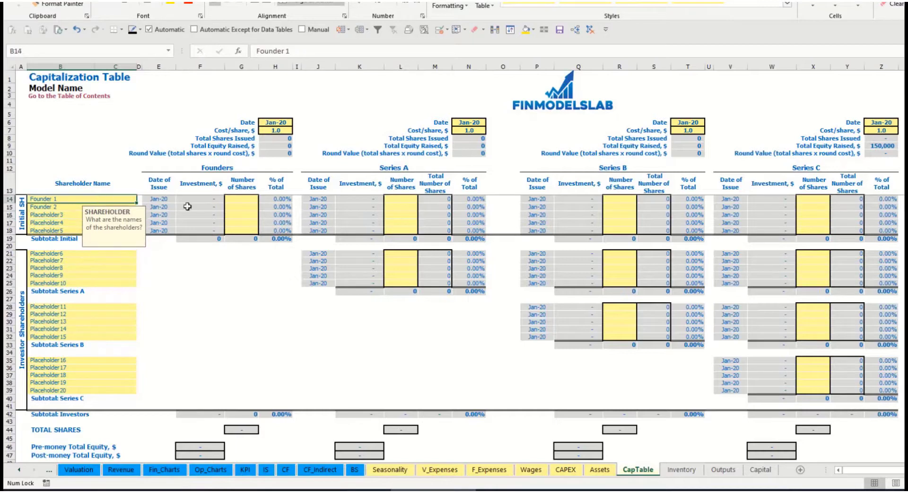
# Step: Enter 10,000 shares for Founder 1 and 20,000 shares for Founder 2 in the Founders round
pyautogui.click(245, 200)
pyautogui.write('10,0')
pyautogui.write('000')
pyautogui.press('Return')
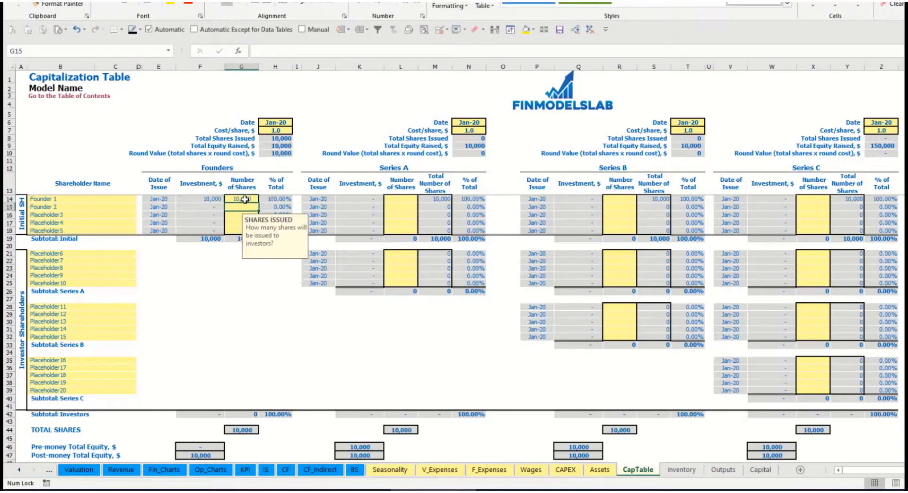
pyautogui.write('20000')
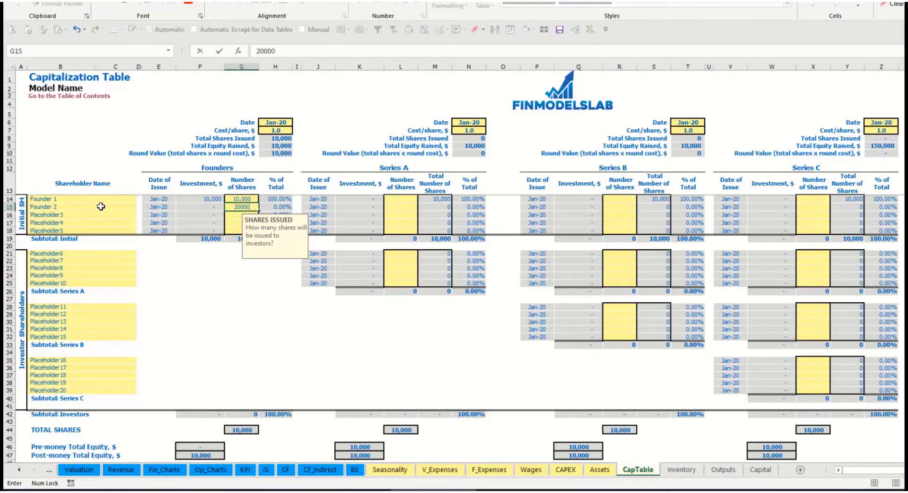
pyautogui.press('Return')
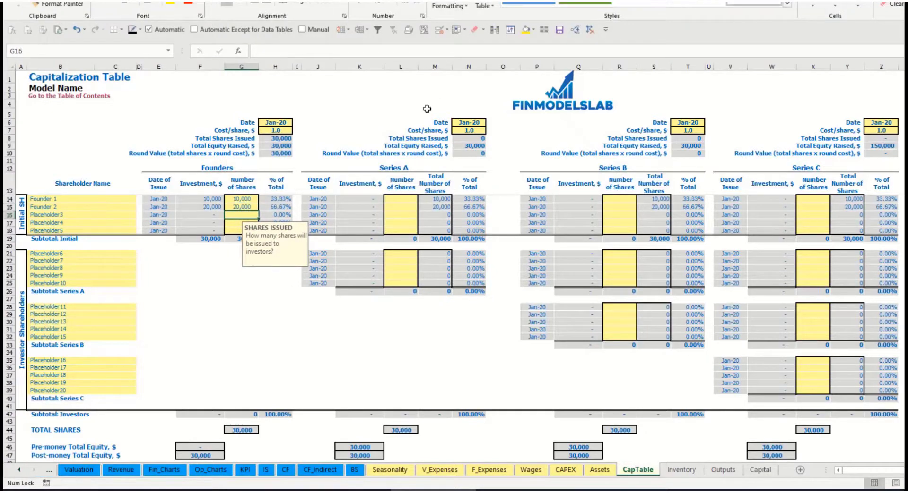
# Step: Set the Founders round's cost per share to 2.0 and its date to Feb-20
pyautogui.click(273, 124)
pyautogui.click(267, 132)
pyautogui.write('2')
pyautogui.press('Return')
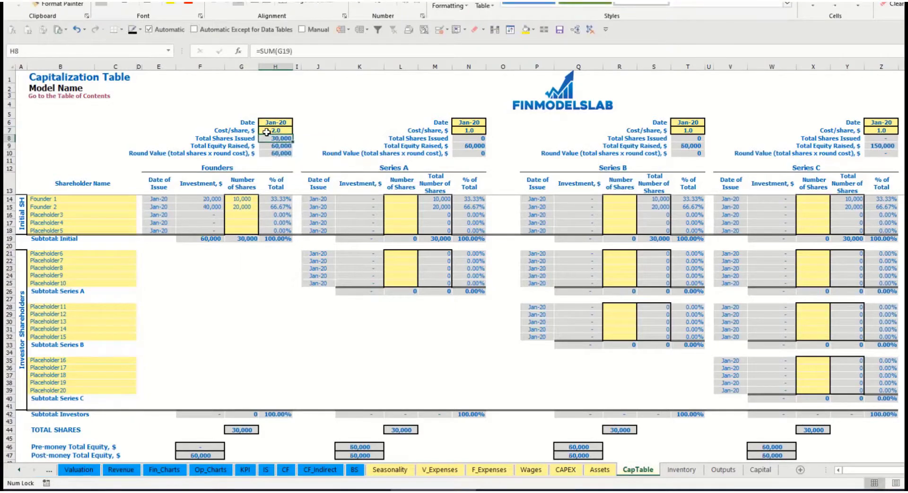
pyautogui.click(273, 123)
pyautogui.click(297, 123)
pyautogui.click(276, 137)
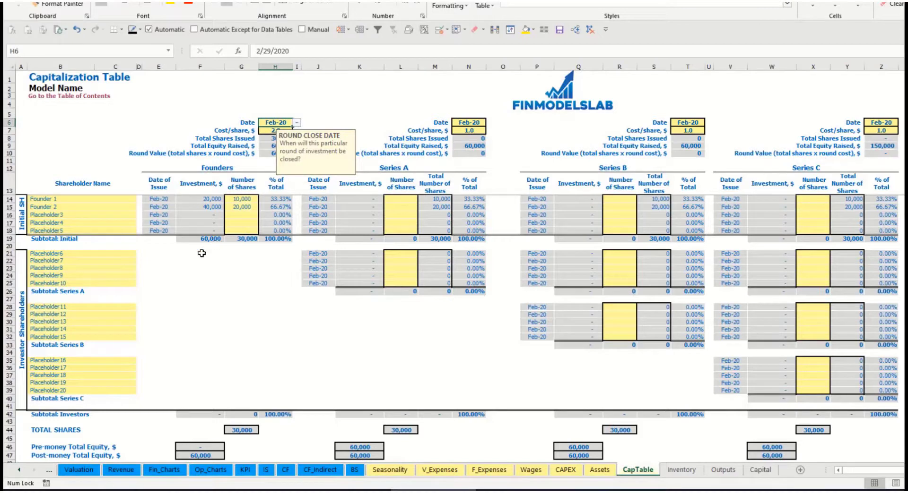
# Step: Examine the Founders round's investment amounts, initial subtotal, post-money total equity and Founder 1's ownership percentage
pyautogui.click(207, 201)
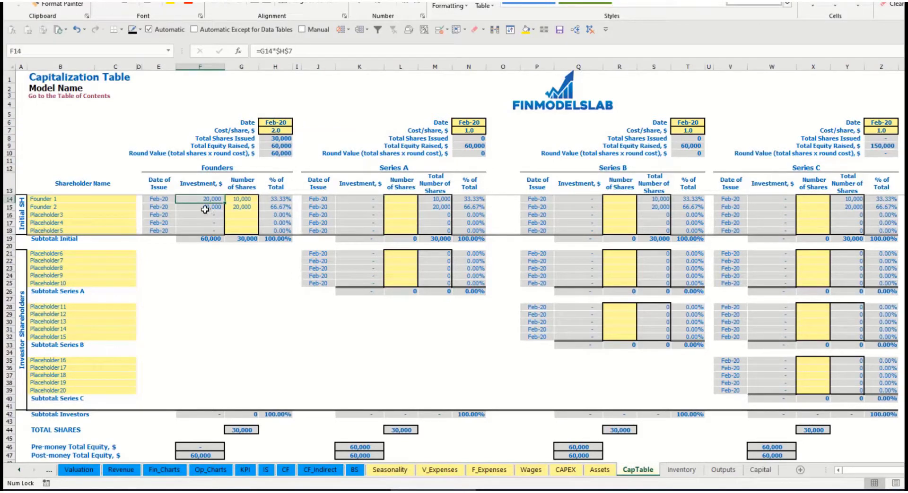
pyautogui.click(204, 207)
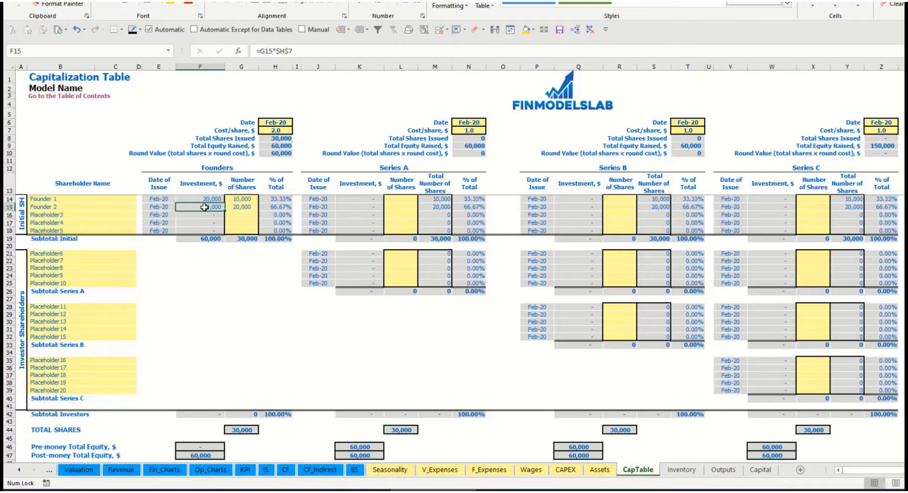
pyautogui.click(204, 238)
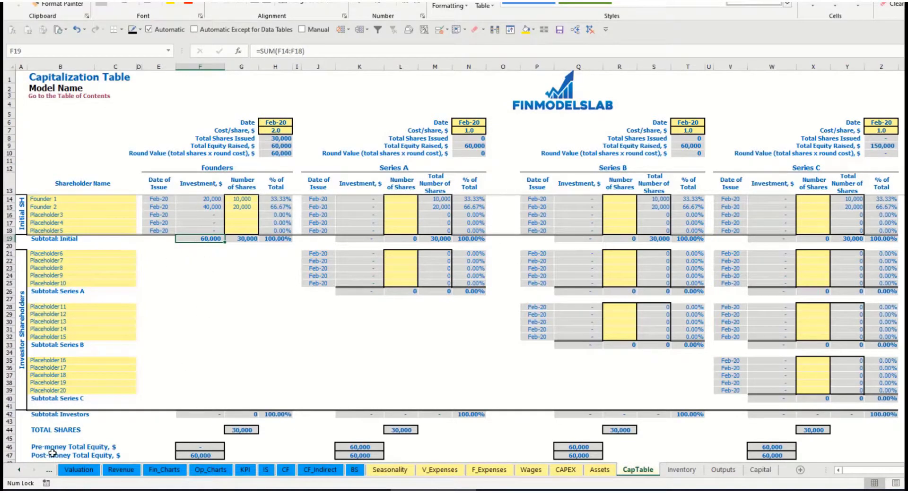
pyautogui.click(10, 455)
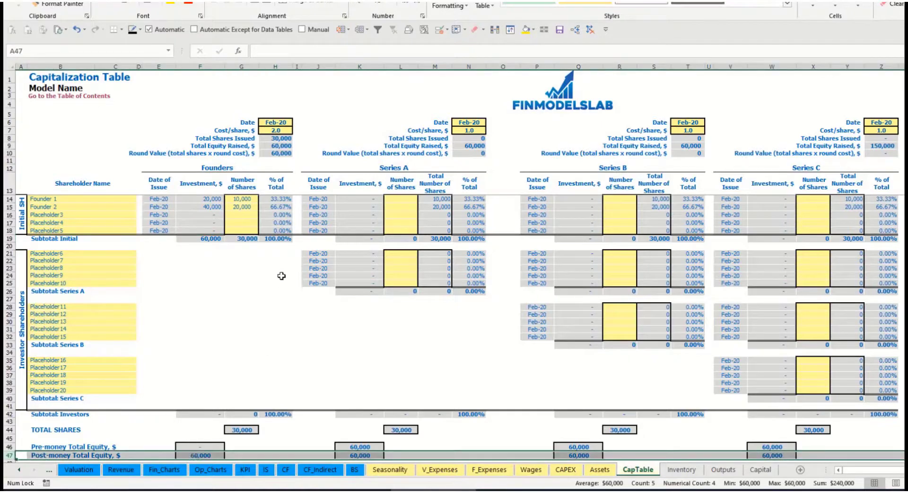
pyautogui.click(282, 200)
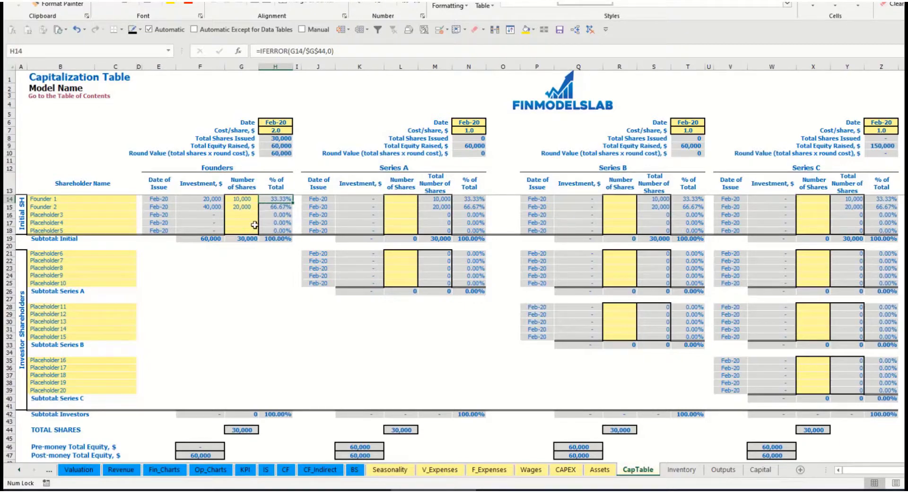
# Step: Name the first Series A shareholder in the capitalization table "Investor 1"
pyautogui.click(109, 255)
pyautogui.click(412, 169)
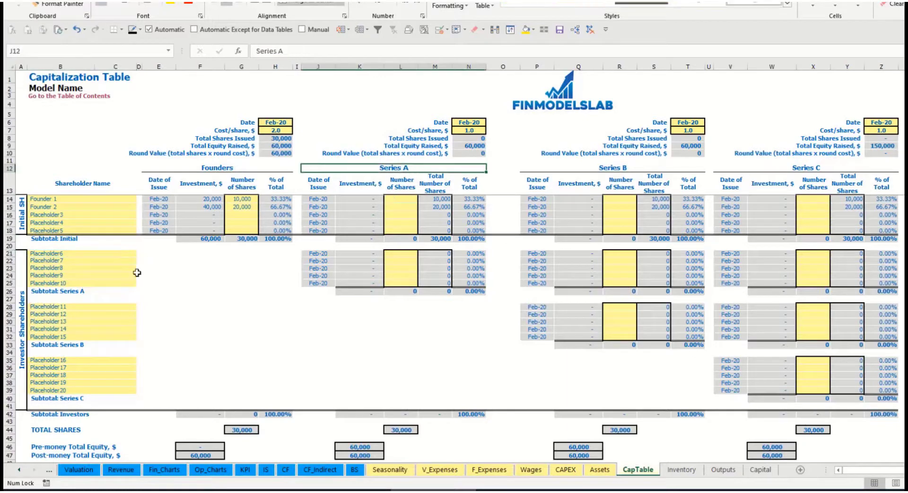
pyautogui.click(67, 255)
pyautogui.write('Investor')
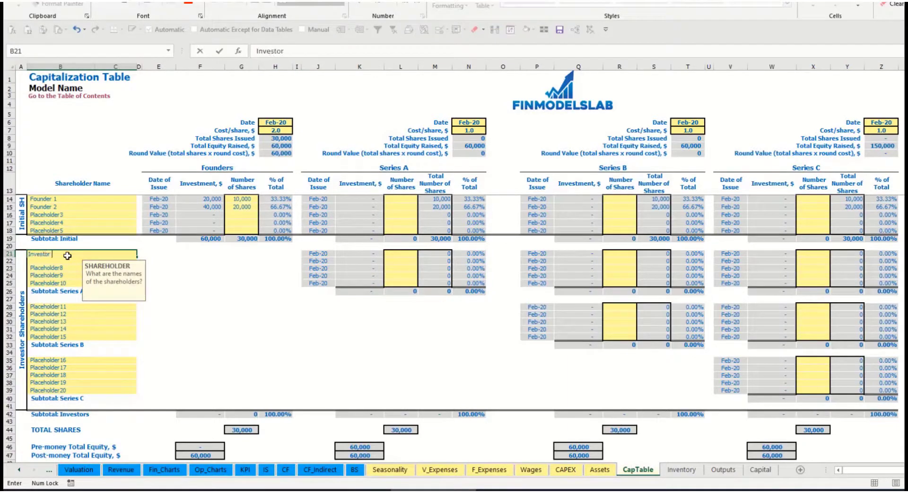
pyautogui.press('Return')
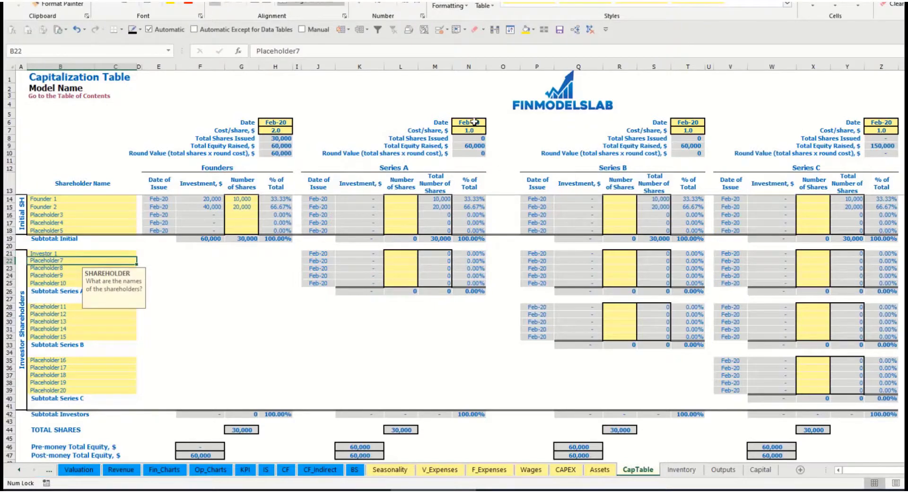
# Step: Set the Series A round's date to May-20 and its cost per share to 5.0
pyautogui.click(472, 123)
pyautogui.click(491, 123)
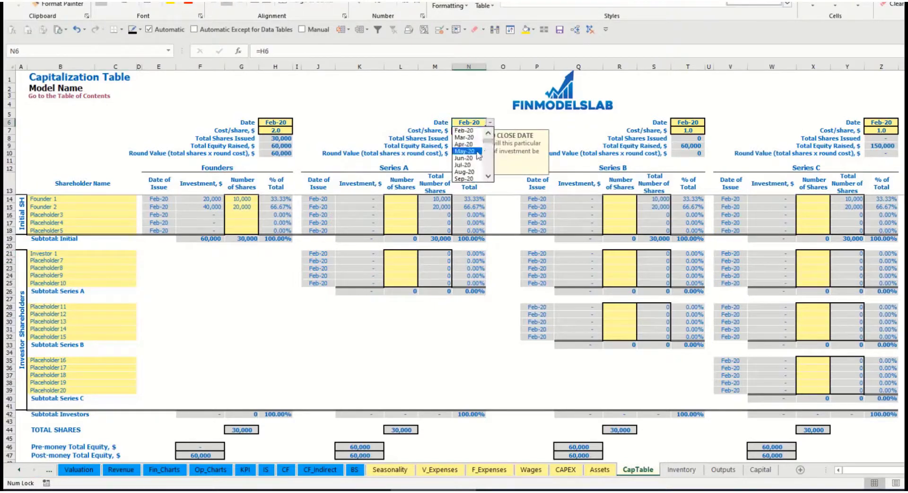
pyautogui.click(465, 150)
pyautogui.click(465, 129)
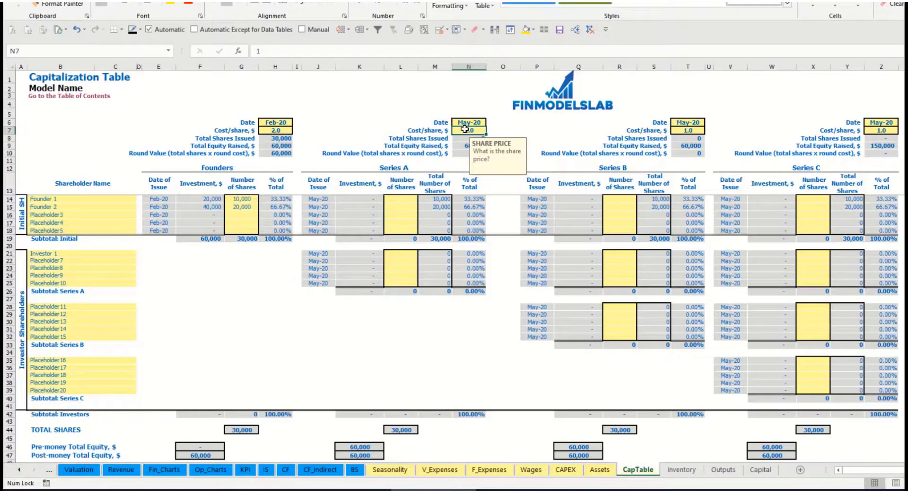
pyautogui.write('5')
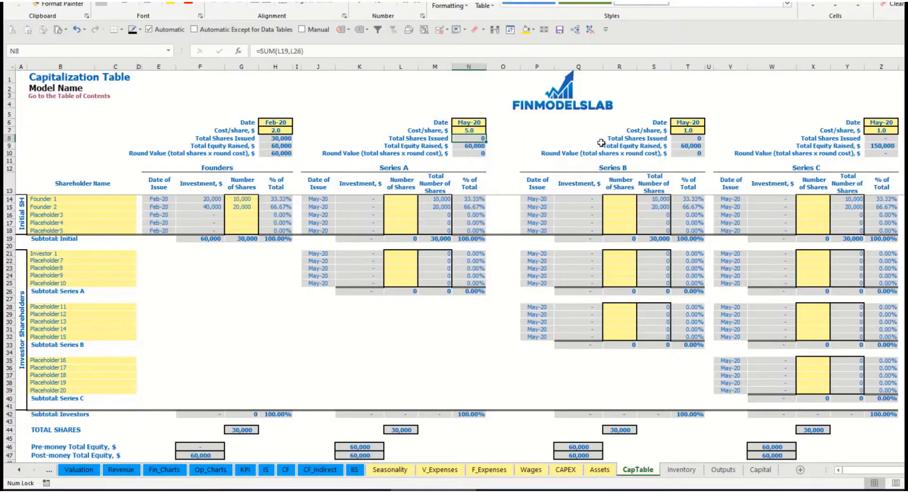
# Step: Enter 1,000 shares for Investor 1 in the Series A round
pyautogui.click(401, 253)
pyautogui.write('1')
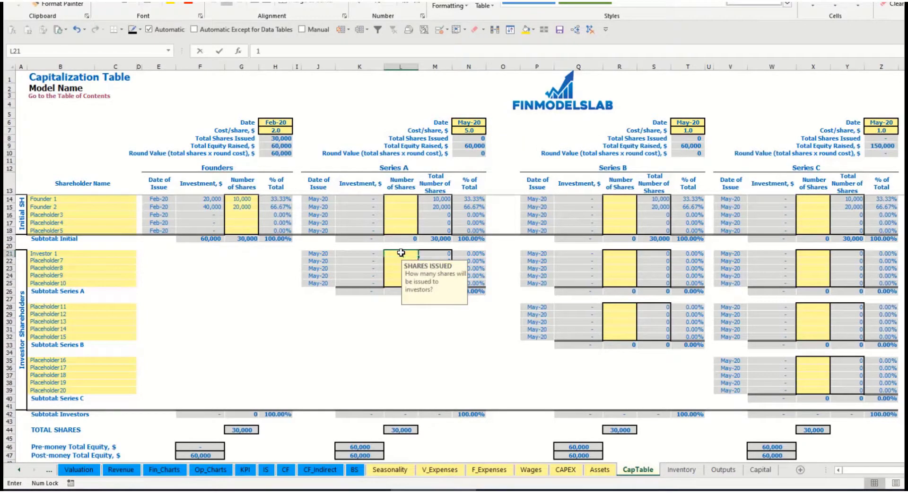
pyautogui.write(',000')
pyautogui.press('Return')
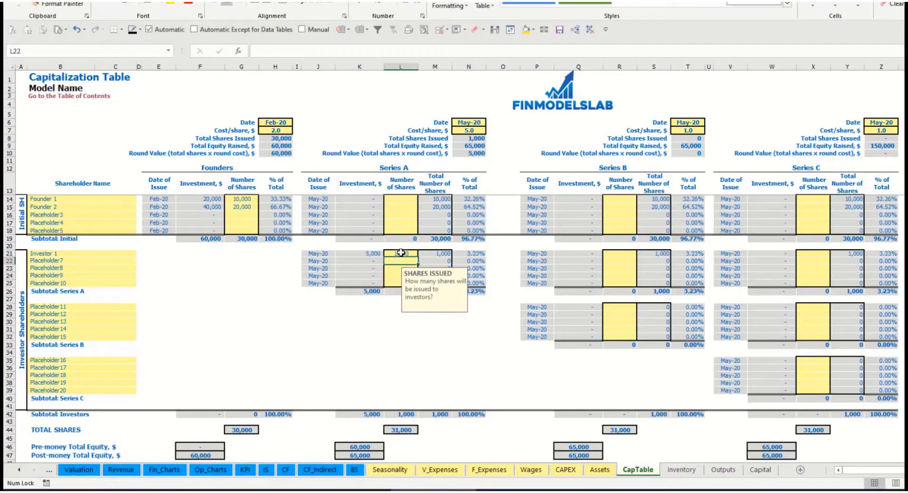
# Step: Check Investor 1's investment amount and the pre-money and post-money total equity of the Series A round
pyautogui.click(364, 327)
pyautogui.click(365, 254)
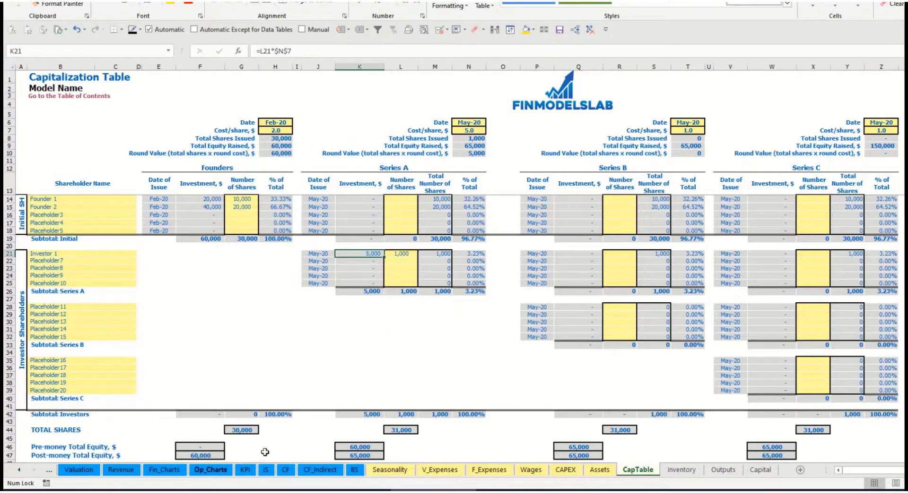
pyautogui.click(350, 445)
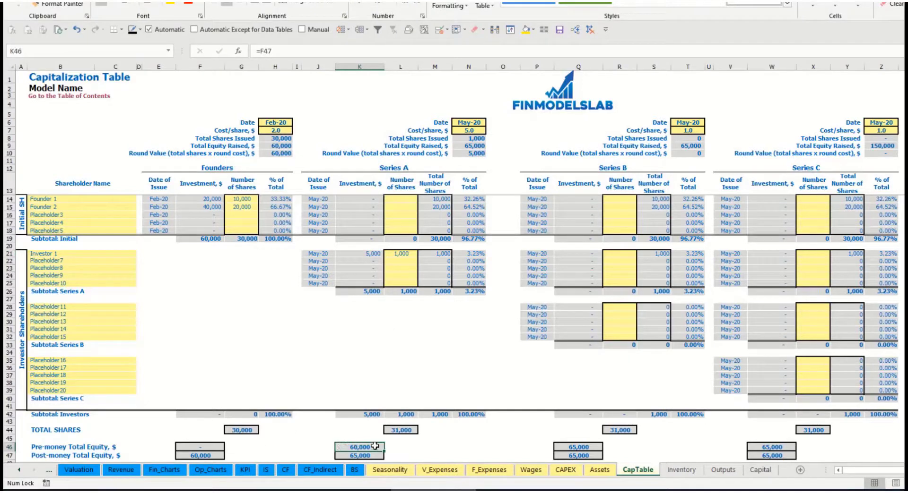
pyautogui.press('Down')
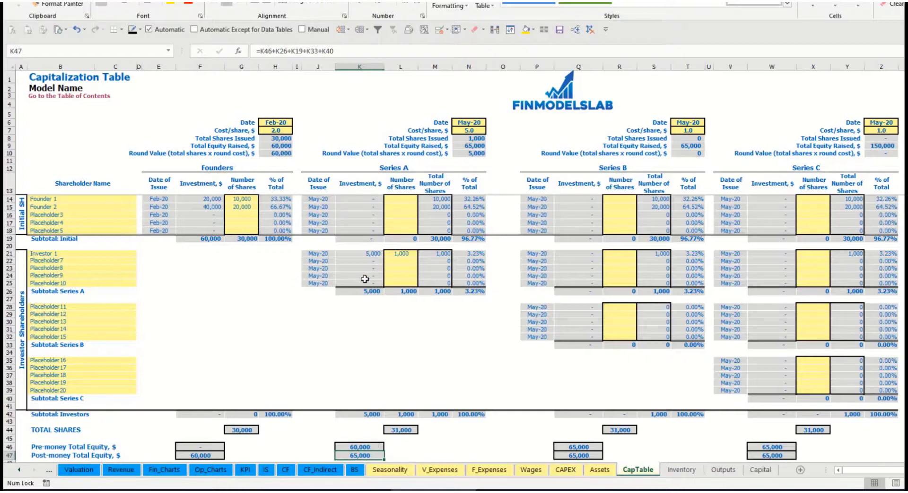
# Step: Compare the Series A ownership percentages of Investor 1 and the two founders
pyautogui.click(466, 254)
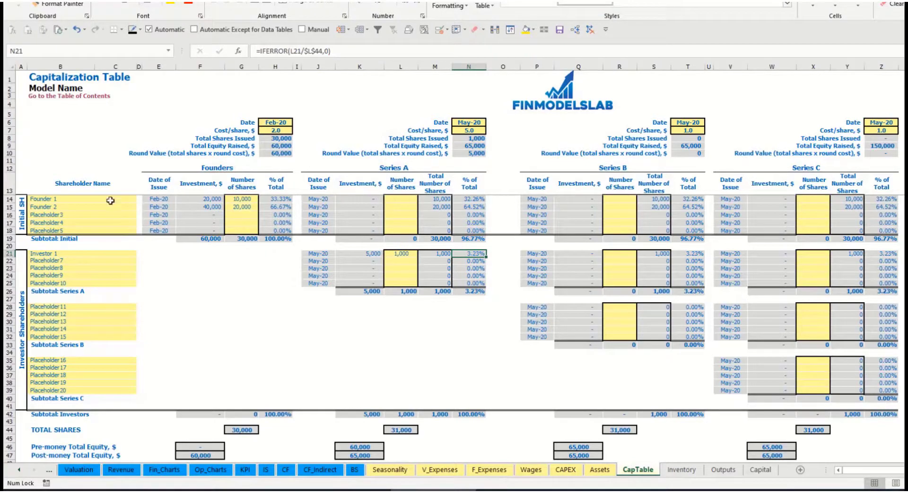
pyautogui.moveTo(103, 199); pyautogui.dragTo(109, 209)
pyautogui.moveTo(470, 199); pyautogui.dragTo(471, 208)
pyautogui.hotkey('shift', 'Up')
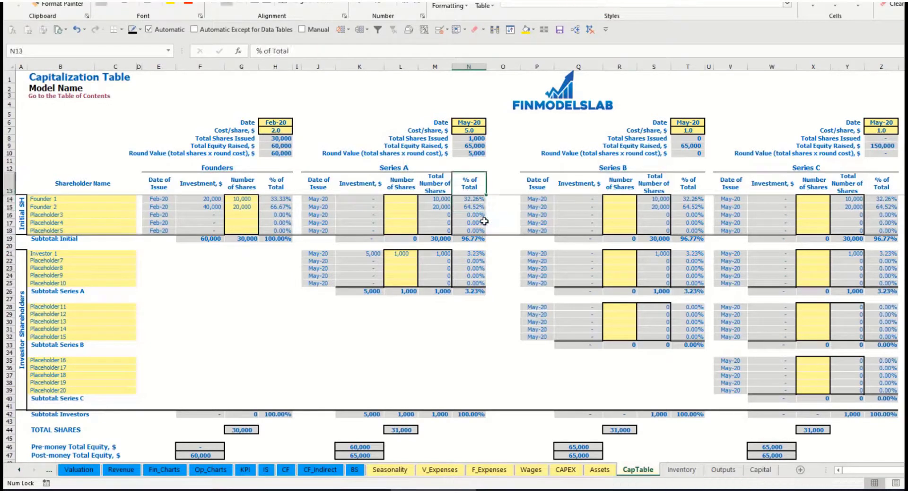
pyautogui.press('Down')
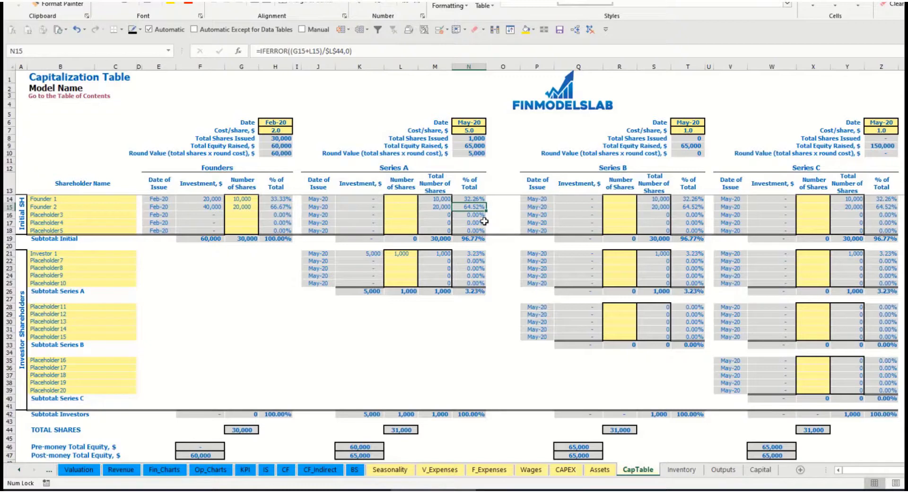
# Step: Look over the Series B and Series C shareholder name blocks and the Series A share input cells
pyautogui.click(91, 311)
pyautogui.click(82, 363)
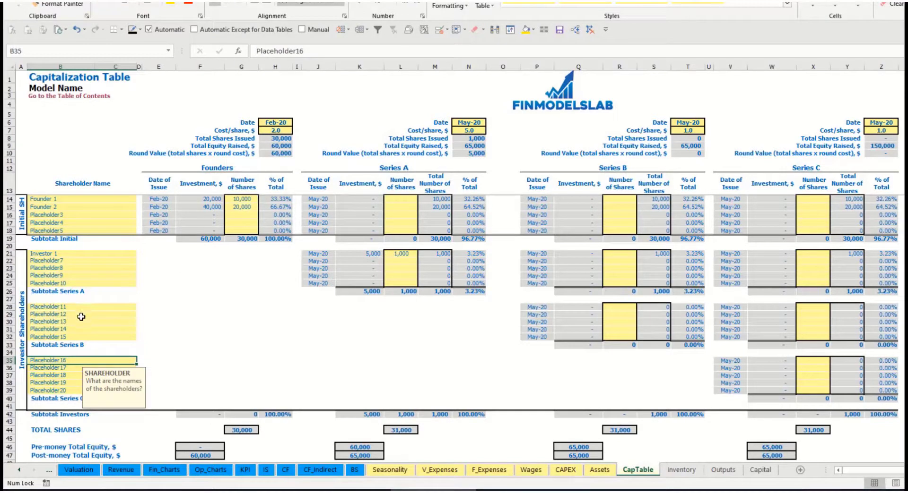
pyautogui.click(406, 255)
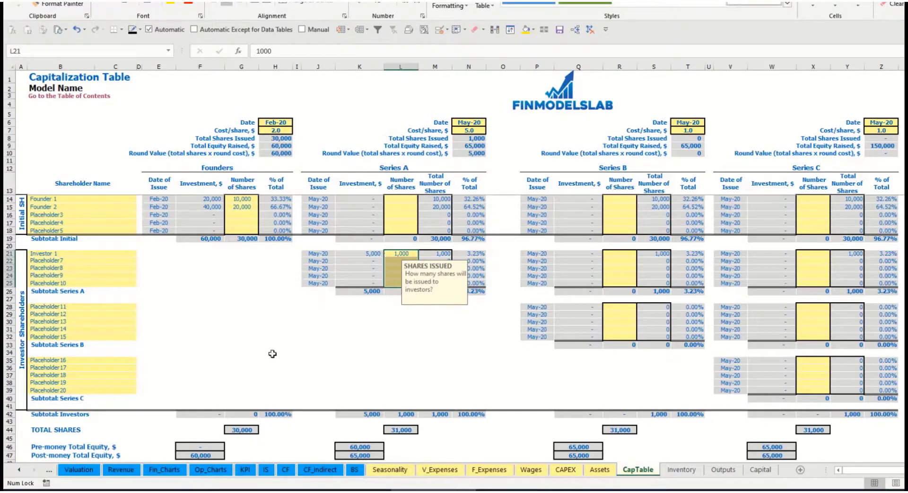
pyautogui.click(413, 323)
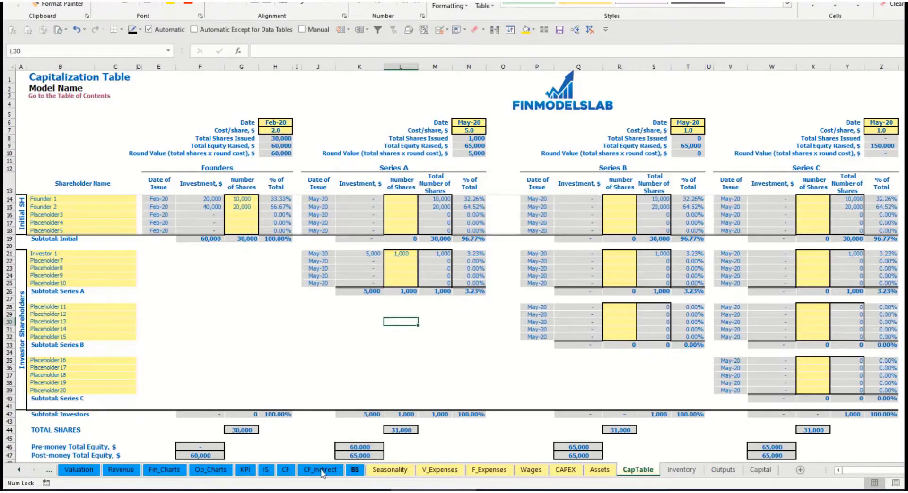
# Step: Review the equity raised in the cash flow statement's Ordinary Equity Raisings row and the balance sheet's Ordinary Equity row
pyautogui.click(286, 470)
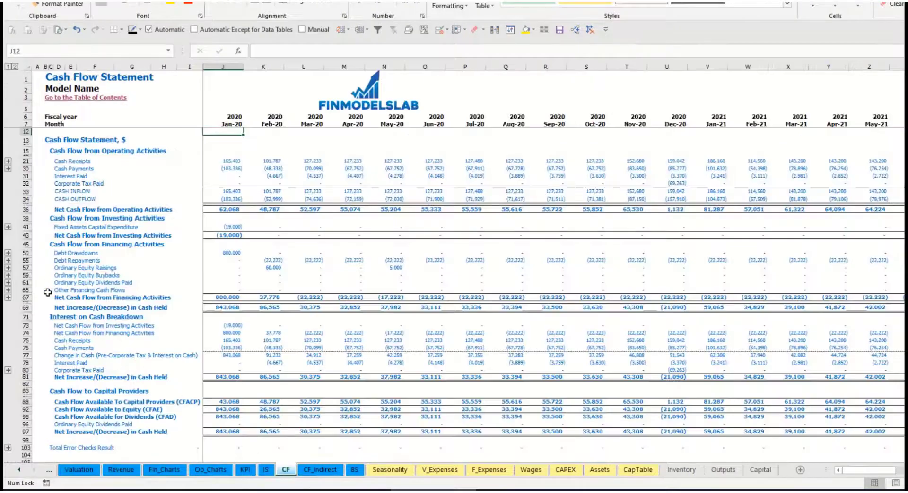
pyautogui.click(24, 268)
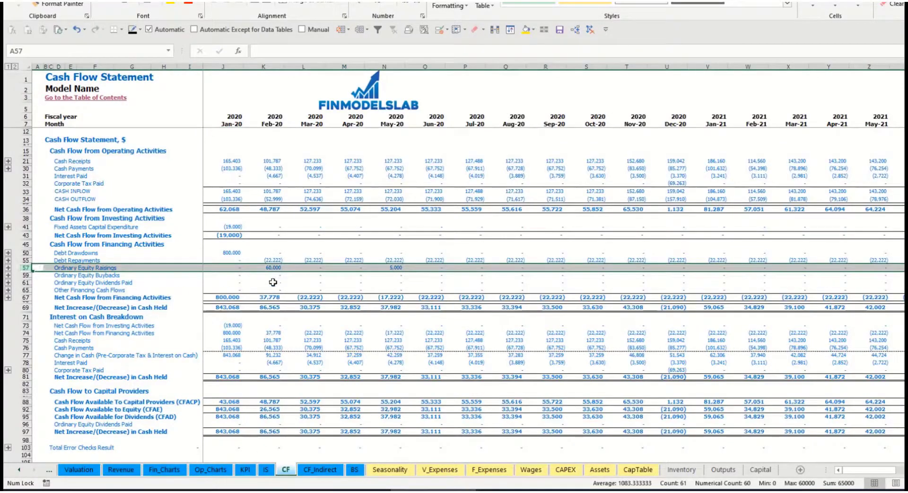
pyautogui.click(274, 268)
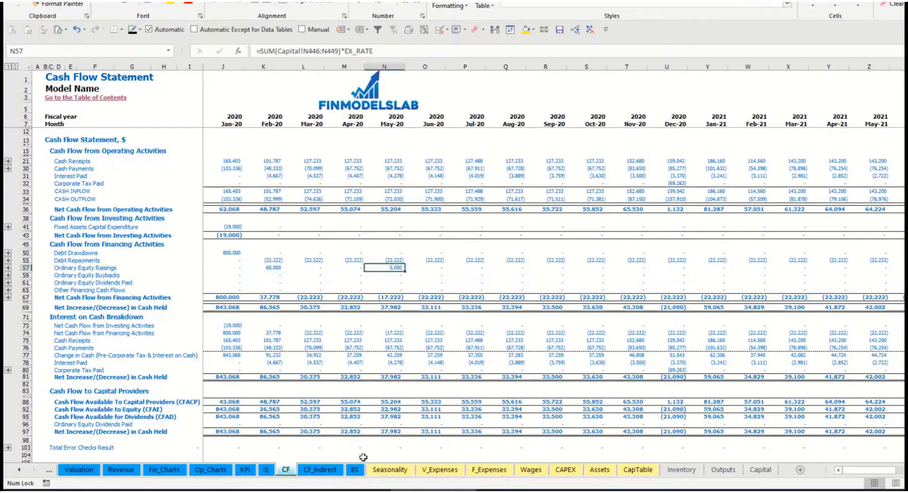
pyautogui.click(355, 470)
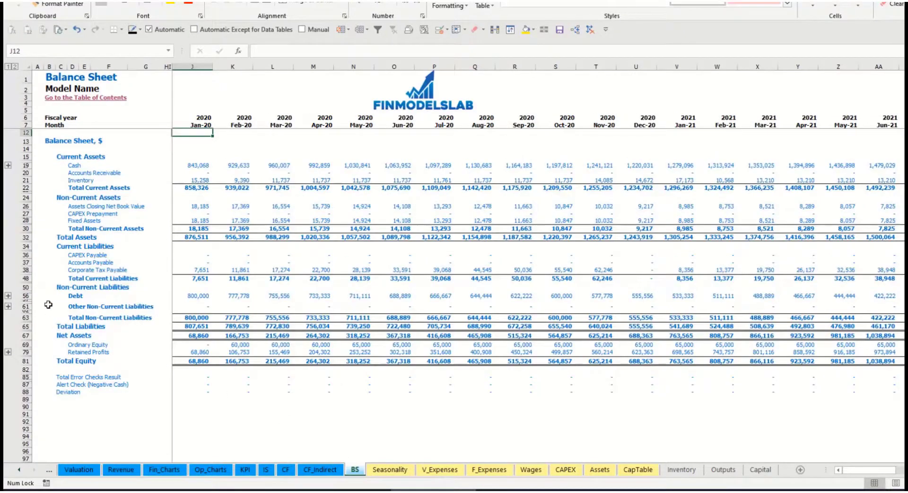
pyautogui.click(24, 345)
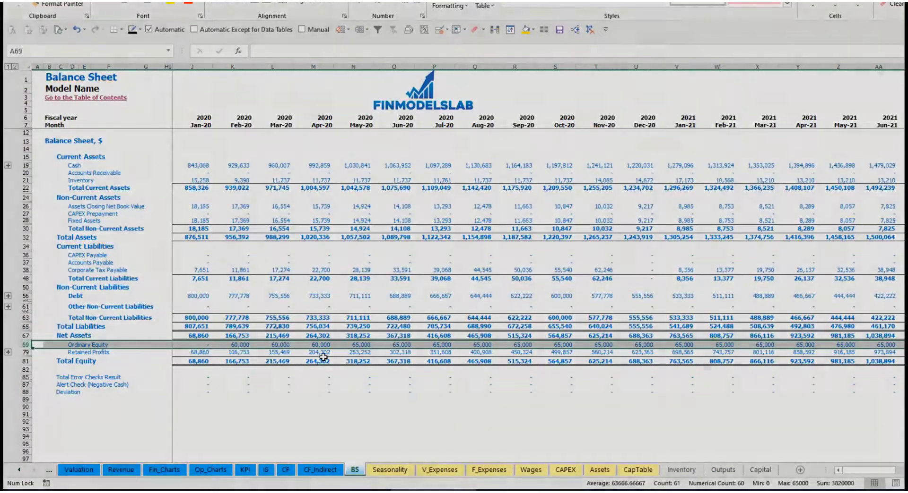